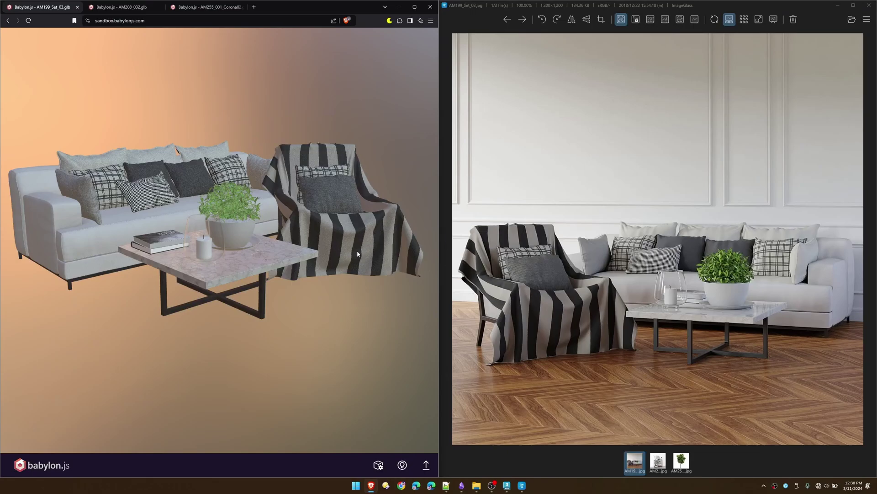
# Step: Inspect the AM199_Set_03 GLB sofa set from several angles and closer up beside its reference render
pyautogui.moveTo(335, 249)
pyautogui.mouseDown()
pyautogui.moveTo(320, 256)
pyautogui.moveTo(329, 262)
pyautogui.moveTo(350, 253)
pyautogui.mouseUp()
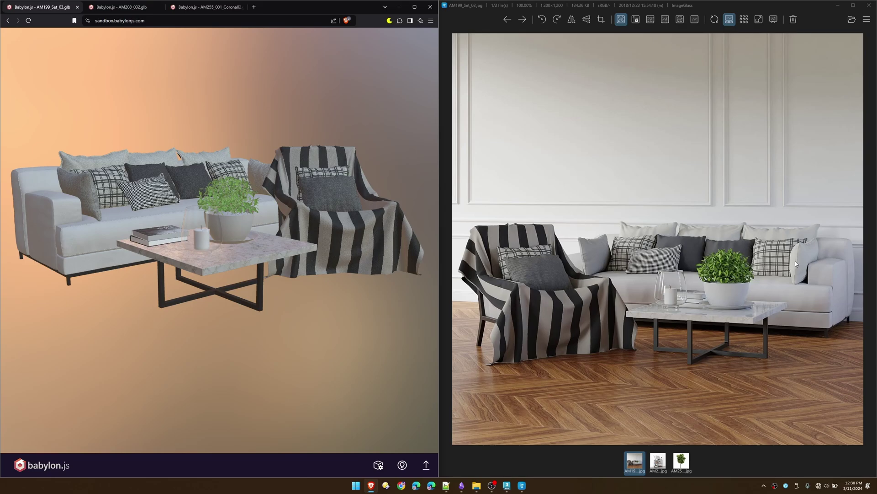
pyautogui.moveTo(333, 224); pyautogui.dragTo(274, 230)
pyautogui.scroll(3, 187, 237)
pyautogui.moveTo(183, 238); pyautogui.dragTo(312, 250)
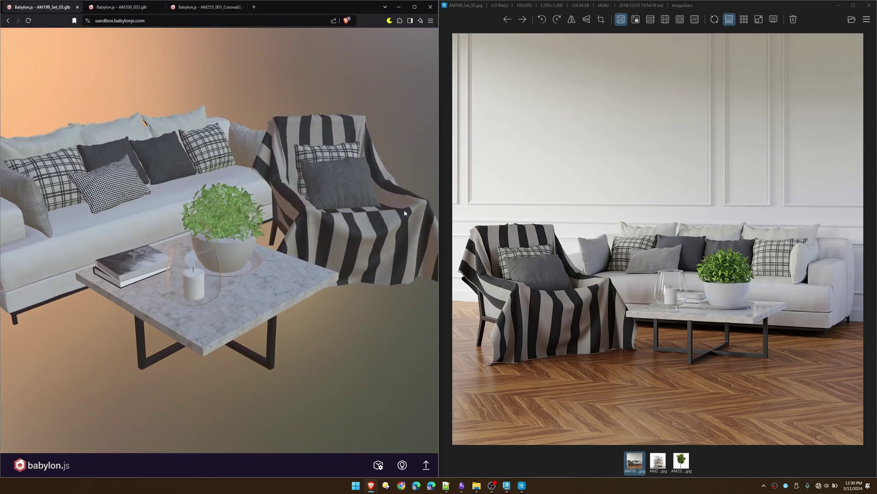
# Step: Compare the AM208_032 shelf GLB and the AM255_001 tree GLB with their reference images
pyautogui.click(658, 462)
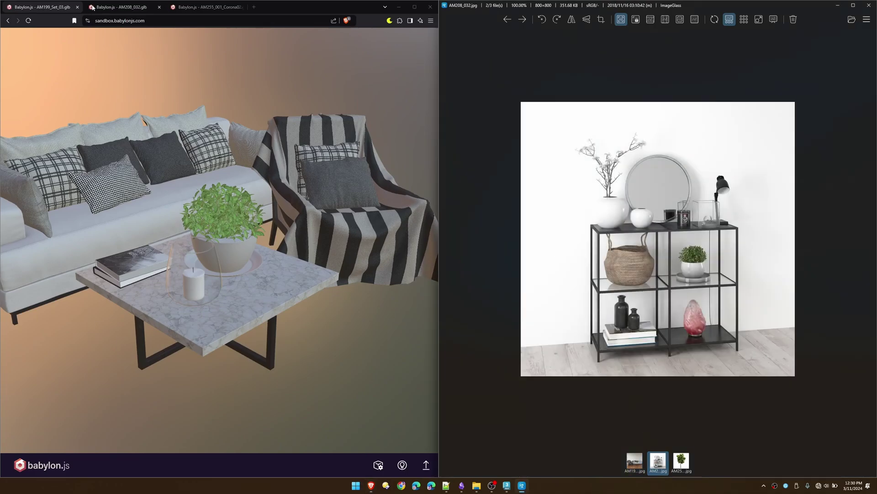
pyautogui.click(115, 8)
pyautogui.moveTo(153, 197); pyautogui.dragTo(223, 247)
pyautogui.scroll(2, 224, 249)
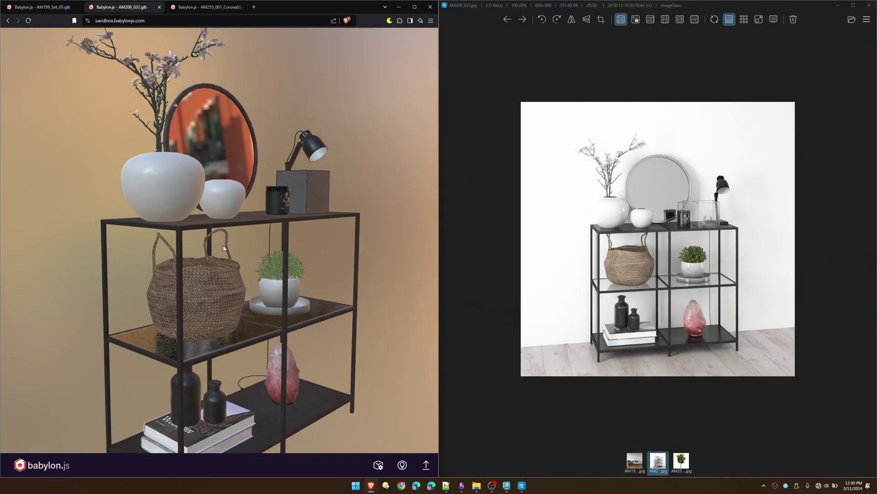
pyautogui.moveTo(246, 311); pyautogui.dragTo(257, 286, button='right')
pyautogui.moveTo(304, 292); pyautogui.dragTo(280, 284)
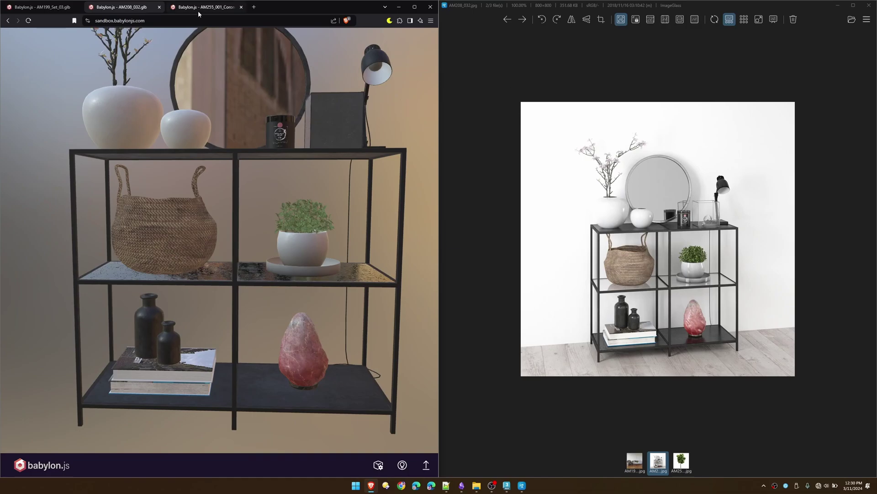
pyautogui.click(198, 13)
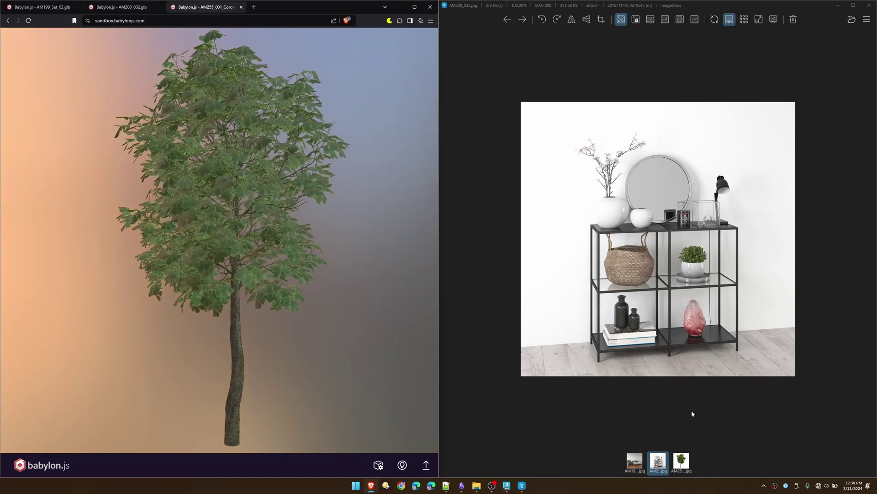
pyautogui.click(684, 460)
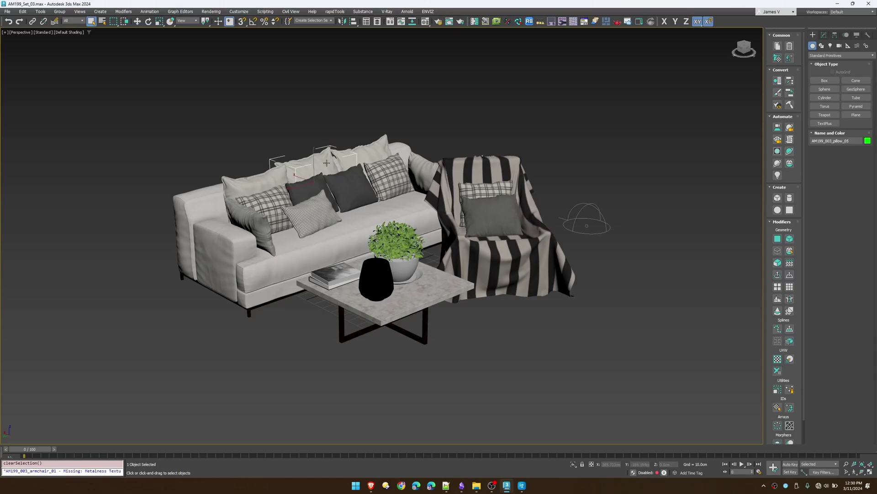
# Step: Switch to 3ds Max with the AM199_Set_03 scene and launch the Corona Vray To GLB 3.0 script
pyautogui.scroll(3, 447, 229)
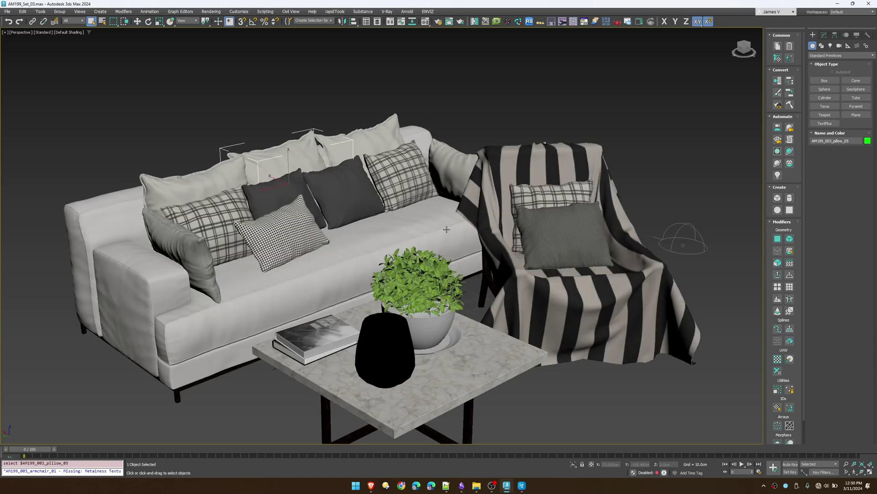
pyautogui.moveTo(446, 229); pyautogui.dragTo(445, 205, button='middle')
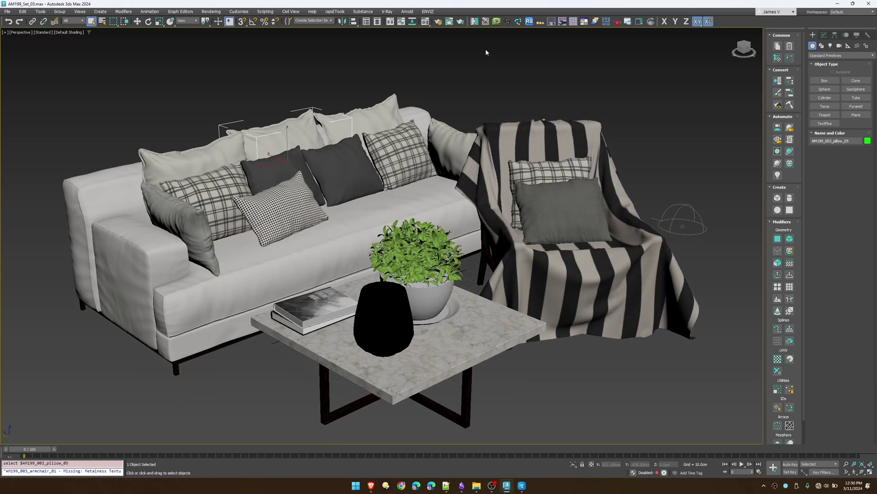
pyautogui.click(474, 21)
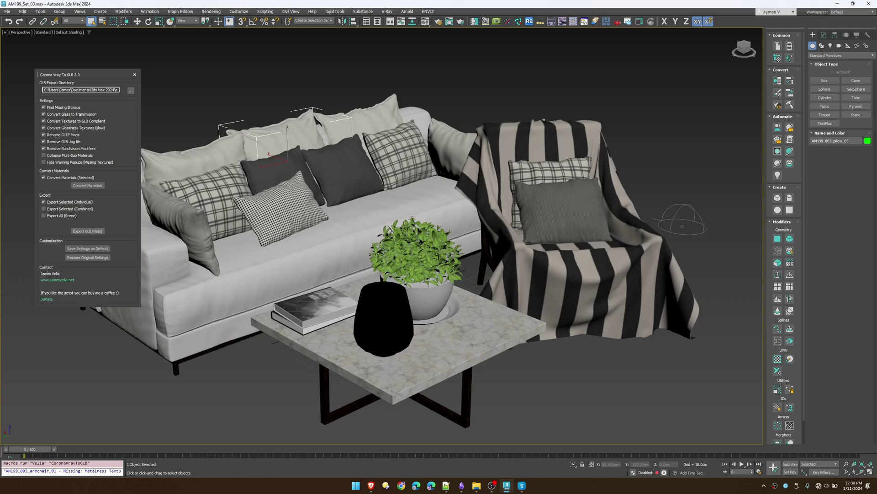
# Step: Make the unused 21 - Default material a CoronaLegacyMtl and apply it to a newly created, isolated box
pyautogui.scroll(-2, 425, 183)
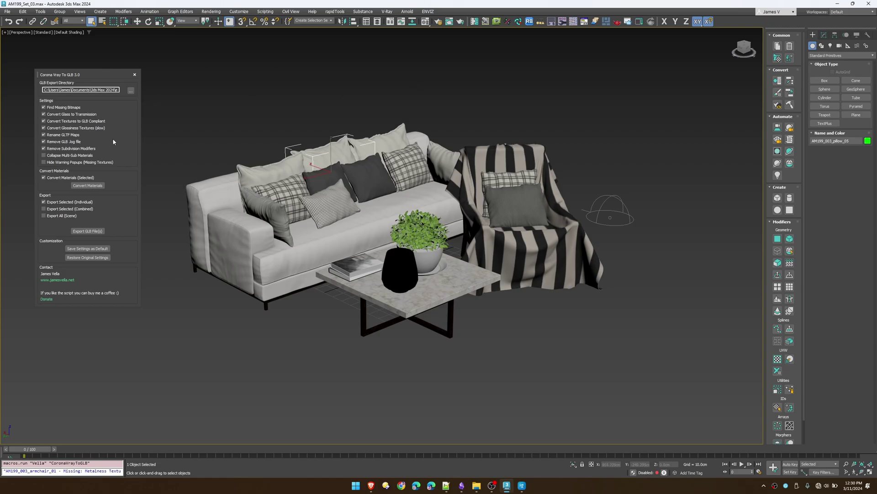
pyautogui.moveTo(433, 213)
pyautogui.keyDown('alt'); pyautogui.mouseDown(button='middle')
pyautogui.moveTo(367, 210)
pyautogui.moveTo(422, 200)
pyautogui.mouseUp(button='middle'); pyautogui.keyUp('alt')
pyautogui.press('m')
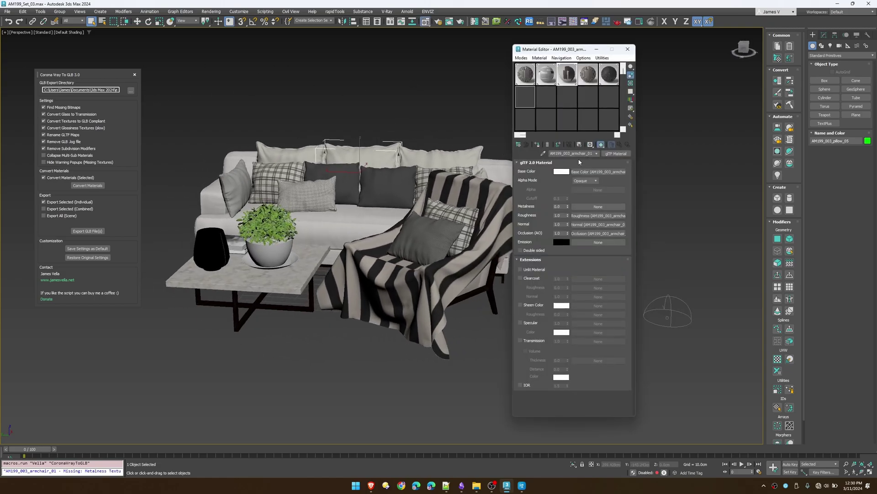
pyautogui.click(623, 122)
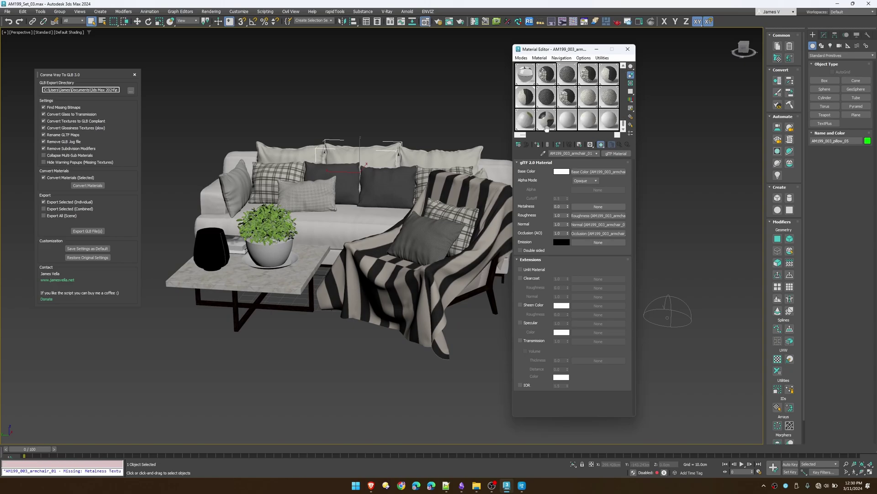
pyautogui.click(566, 121)
pyautogui.click(616, 153)
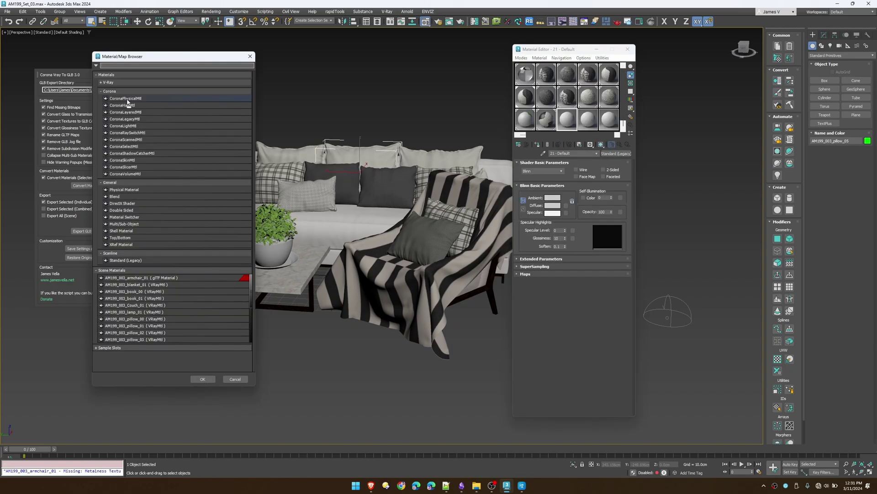
pyautogui.click(123, 99)
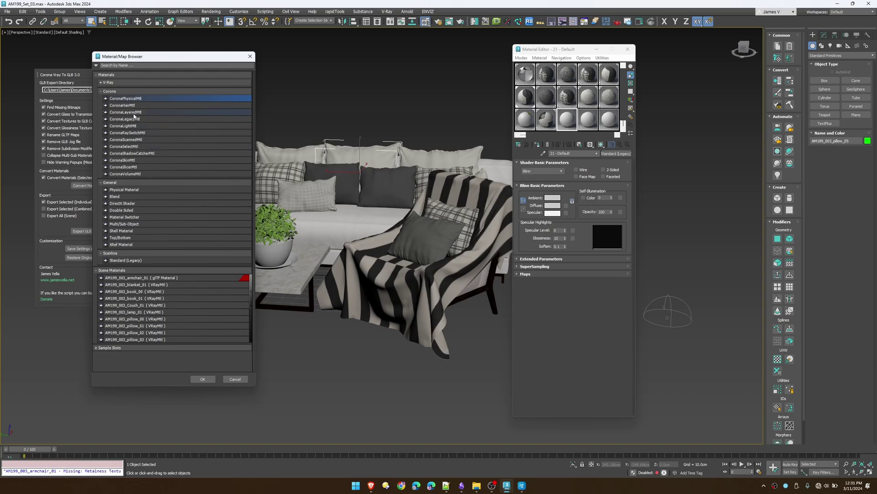
pyautogui.doubleClick(132, 120)
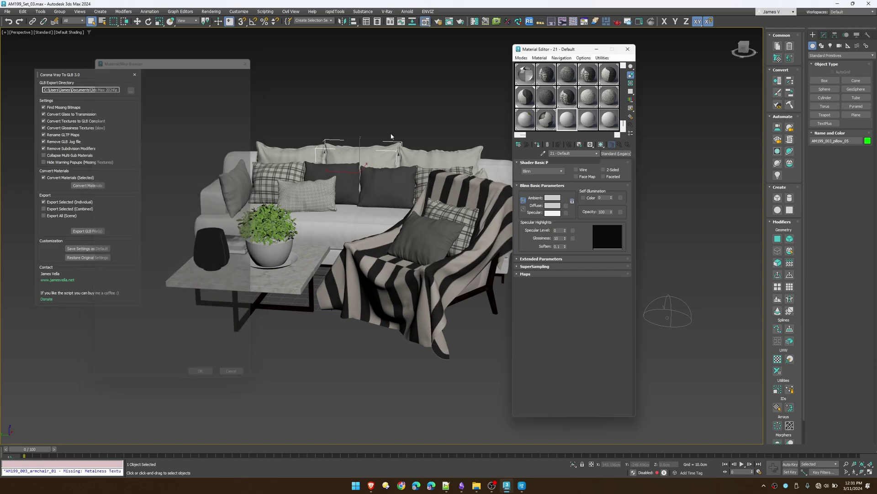
pyautogui.click(778, 198)
pyautogui.hotkey('alt', 'q')
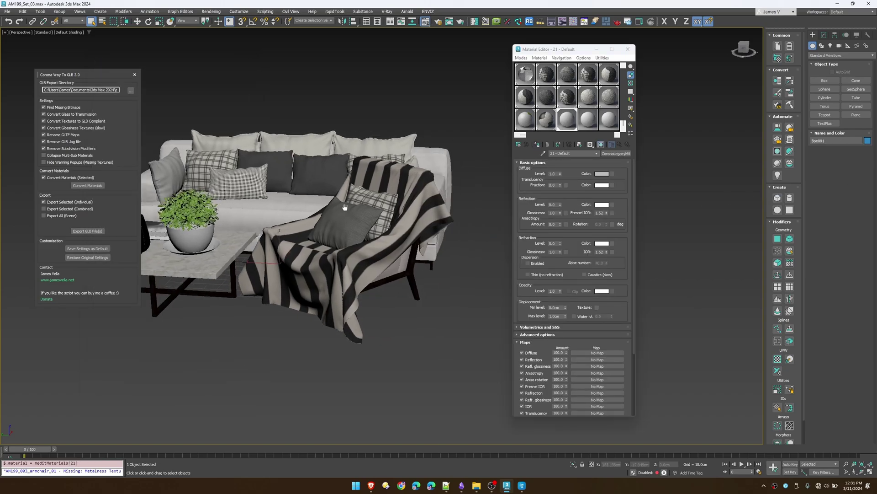
# Step: Convert everything (materials, maps, lights) with Corona Converter, keeping Convert CoronaLegacyMtl enabled, and close the converter
pyautogui.rightClick(328, 178)
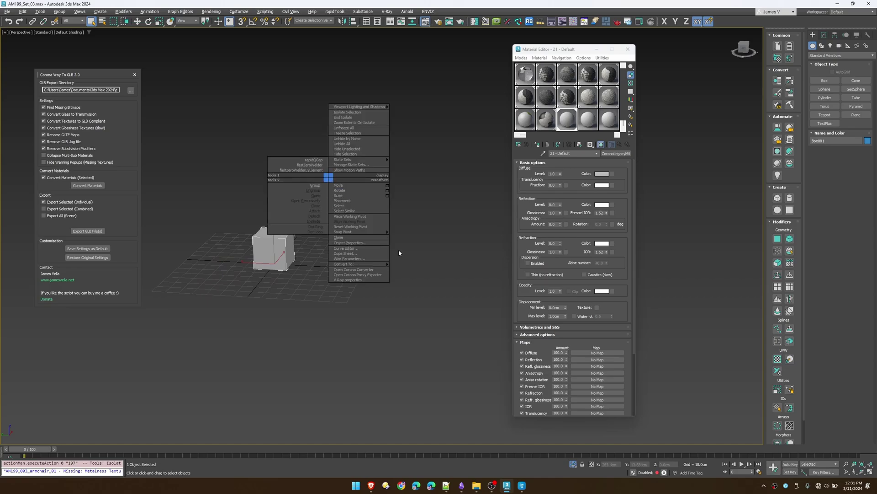
pyautogui.click(362, 270)
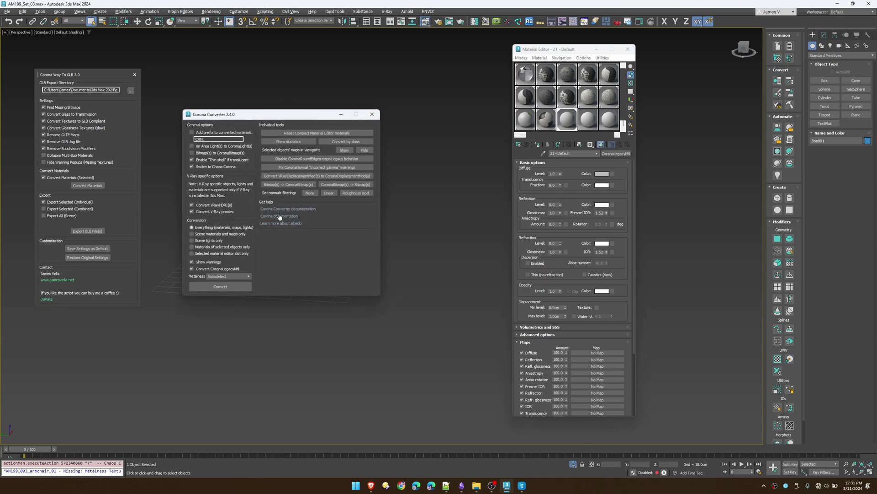
pyautogui.click(214, 270)
pyautogui.click(213, 269)
pyautogui.click(213, 286)
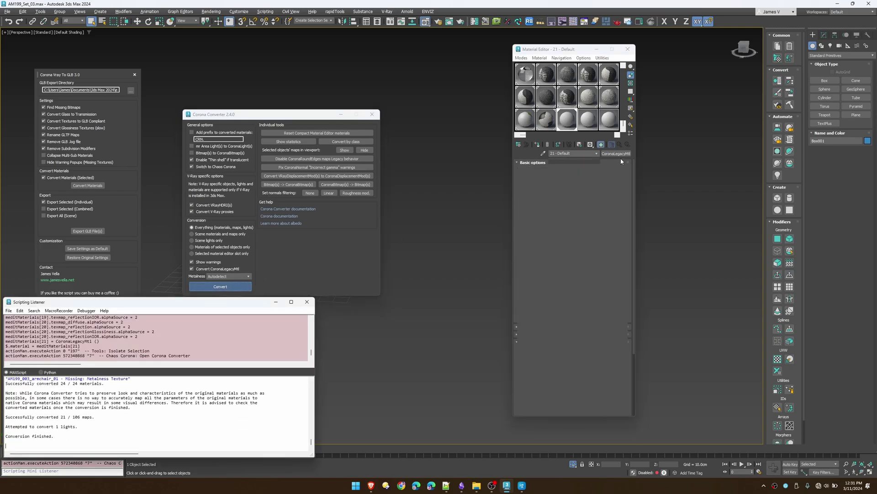
pyautogui.click(372, 114)
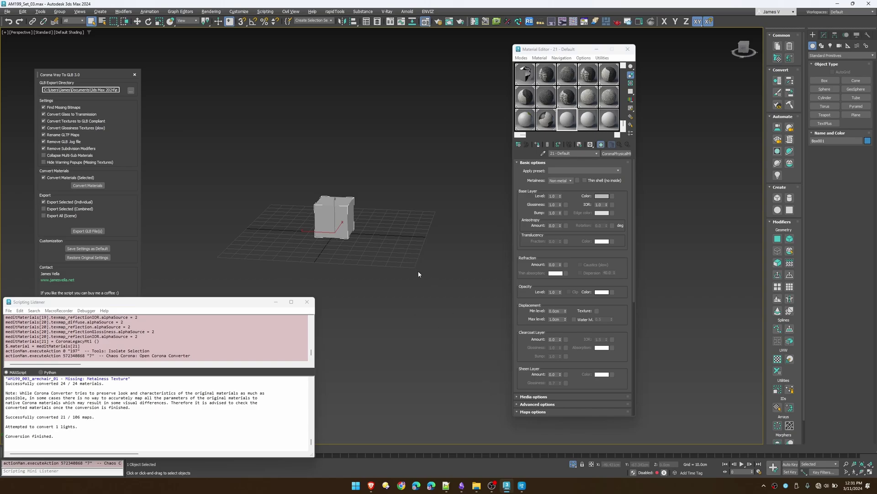
# Step: Delete the test box and select the striped blanket on the armchair
pyautogui.press('Delete')
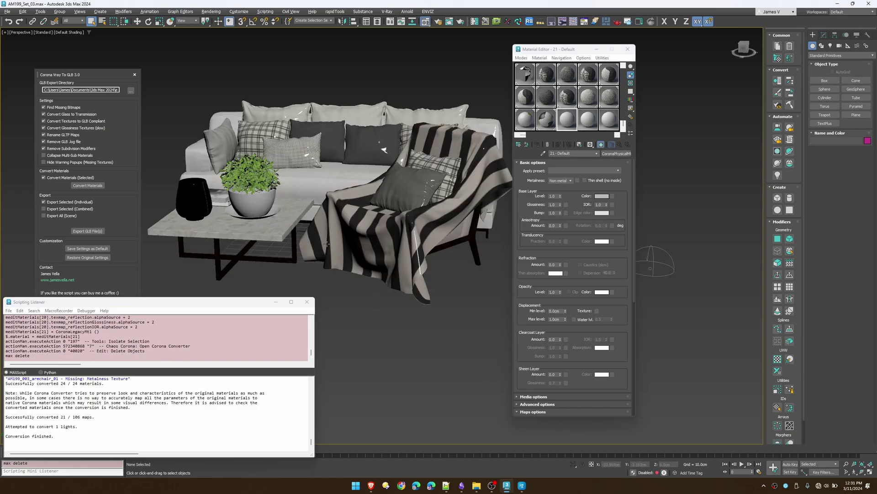
pyautogui.click(327, 244)
pyautogui.keyDown('alt'); pyautogui.moveTo(327, 244); pyautogui.dragTo(388, 219, button='middle'); pyautogui.keyUp('alt')
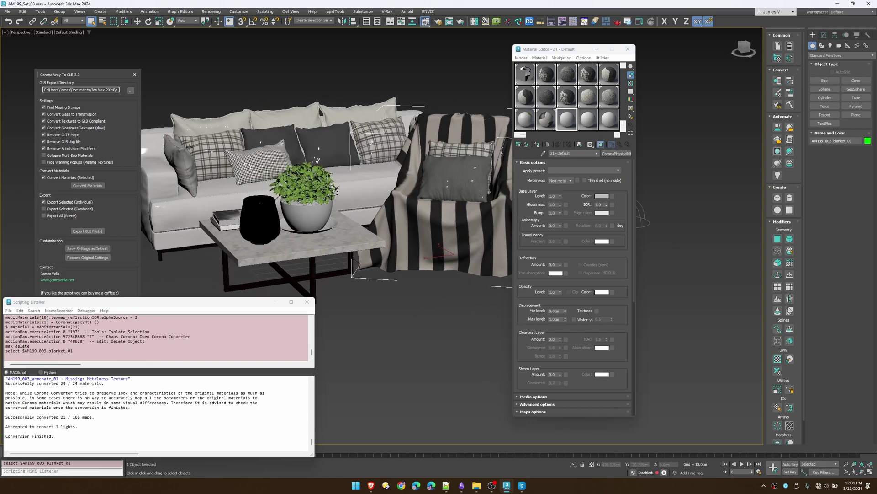
# Step: Restore the GLB exporter's original settings and set its export directory to the Desktop folder
pyautogui.click(87, 257)
pyautogui.click(131, 91)
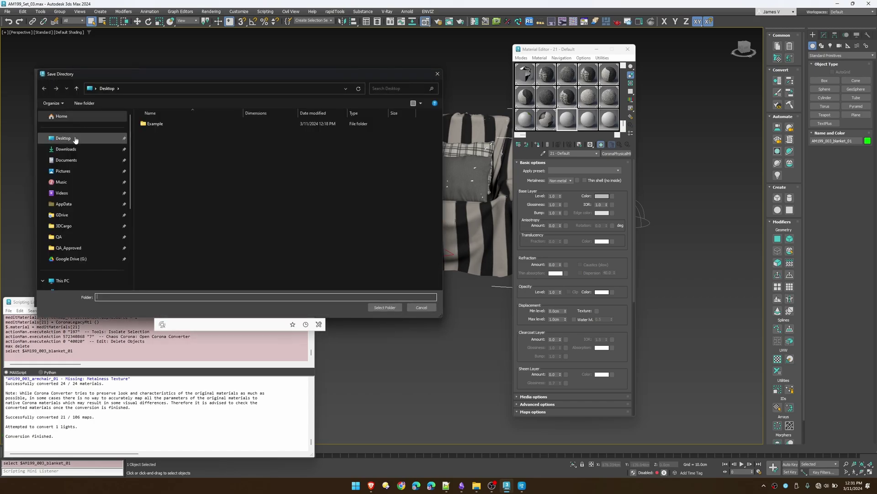
pyautogui.click(76, 139)
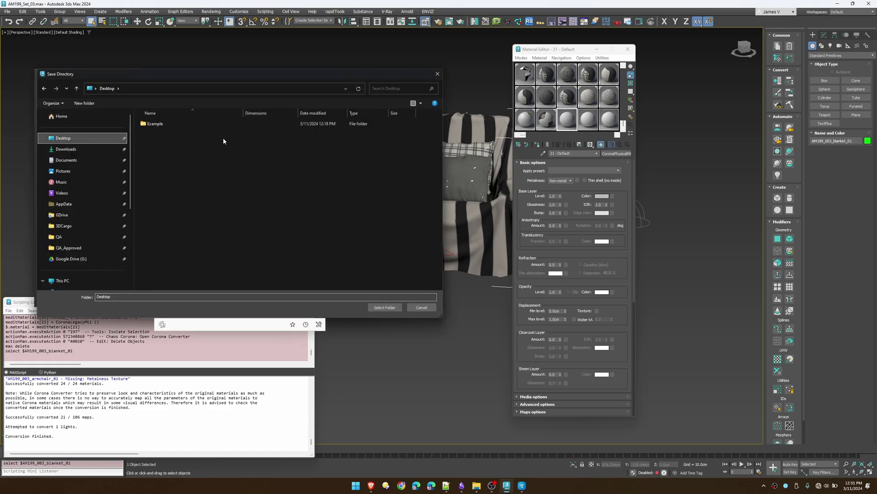
pyautogui.click(384, 307)
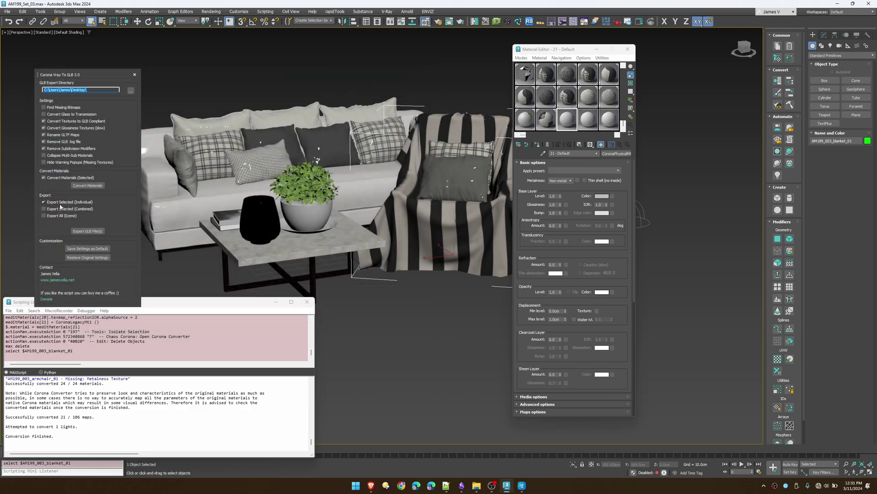
# Step: Enable Hide Warning Popups (Missing Textures) in the GLB exporter and save the settings as default
pyautogui.click(57, 164)
pyautogui.moveTo(136, 390); pyautogui.dragTo(39, 385)
pyautogui.click(167, 421)
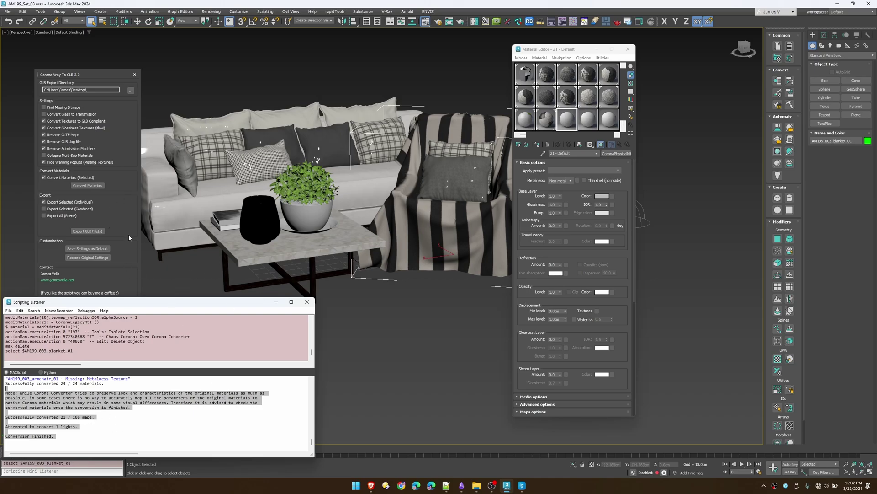
pyautogui.click(91, 250)
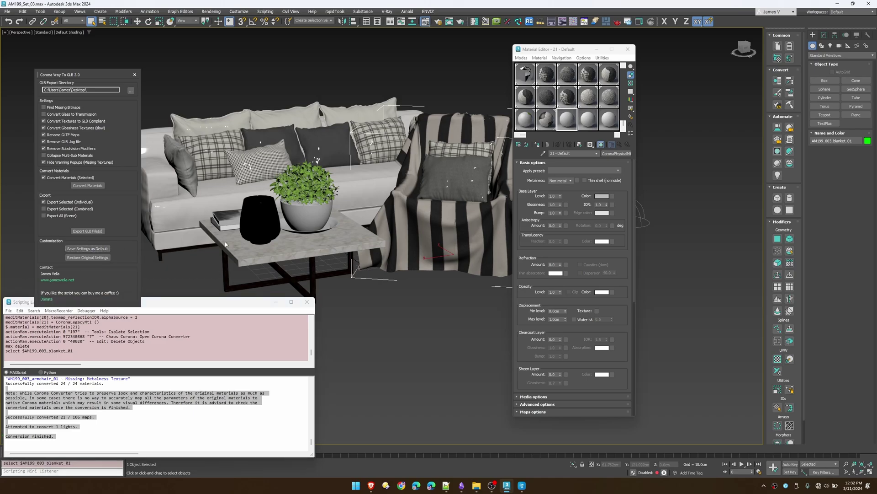
pyautogui.moveTo(89, 76); pyautogui.dragTo(64, 50)
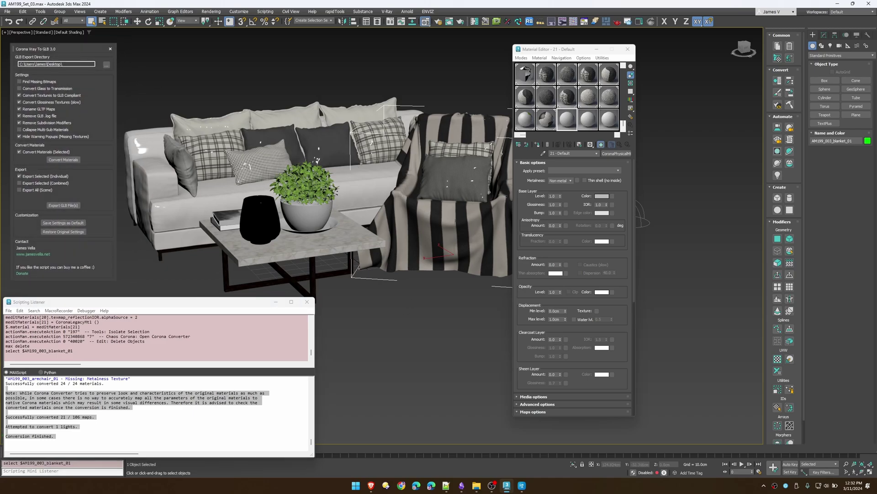
# Step: Reload the last scene file and change the 21 - Default material slot to a glTF Material
pyautogui.keyDown('alt'); pyautogui.moveTo(311, 197); pyautogui.dragTo(343, 207, button='middle'); pyautogui.keyUp('alt')
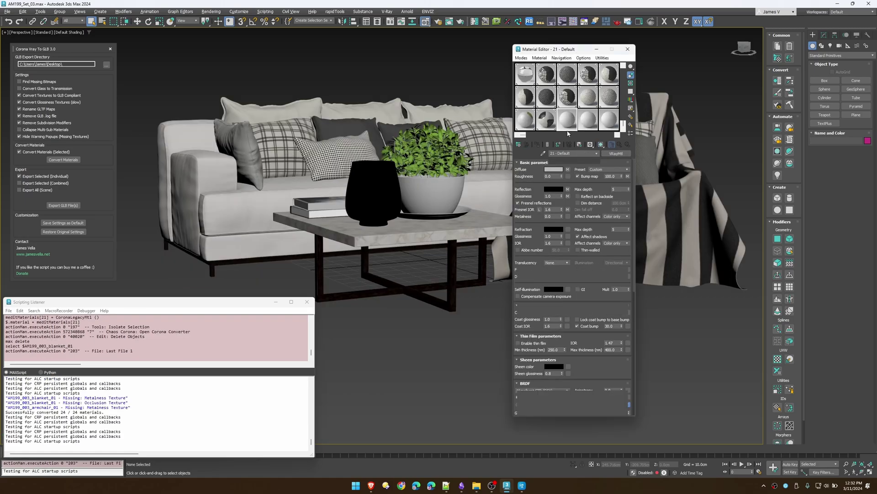
pyautogui.click(624, 155)
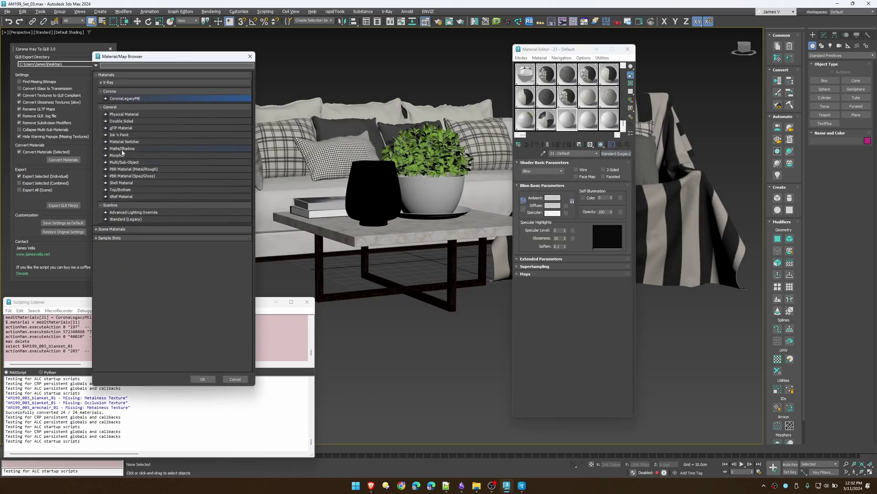
pyautogui.doubleClick(121, 128)
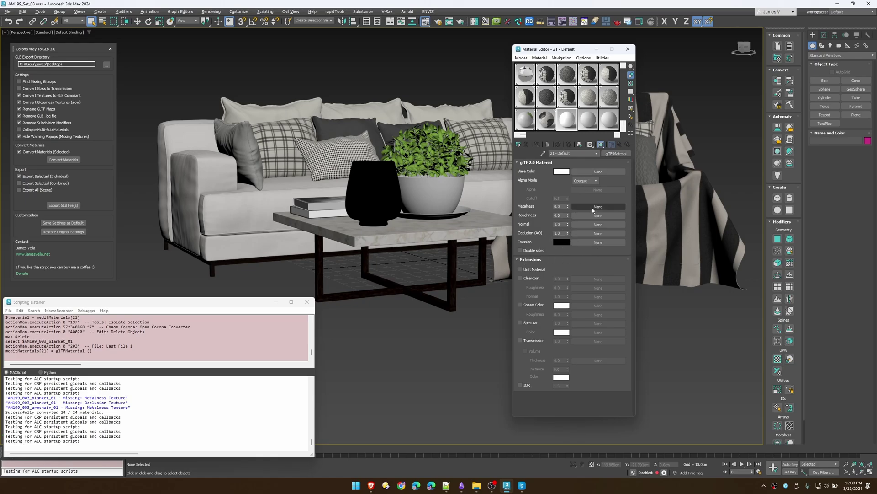
# Step: Clear the Scripting Listener output and isolate the armchair from under the striped blanket
pyautogui.moveTo(82, 442); pyautogui.dragTo(39, 393)
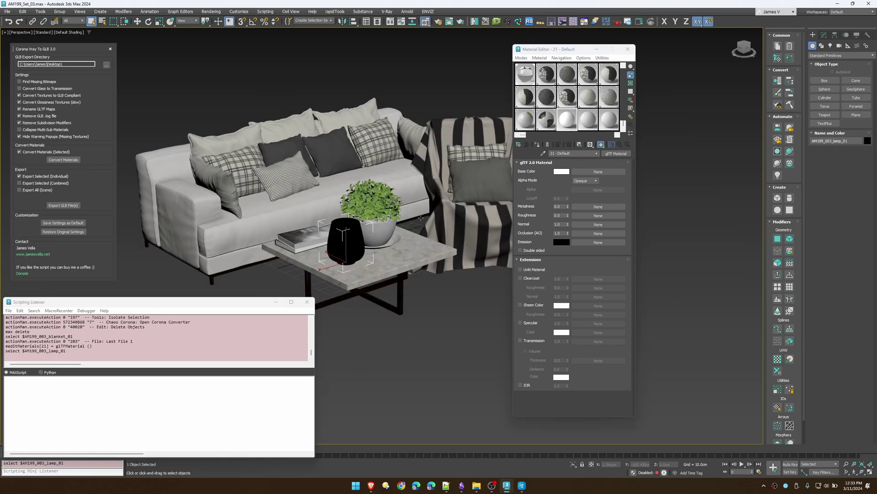
pyautogui.keyDown('alt'); pyautogui.moveTo(415, 234); pyautogui.dragTo(348, 219, button='middle'); pyautogui.keyUp('alt')
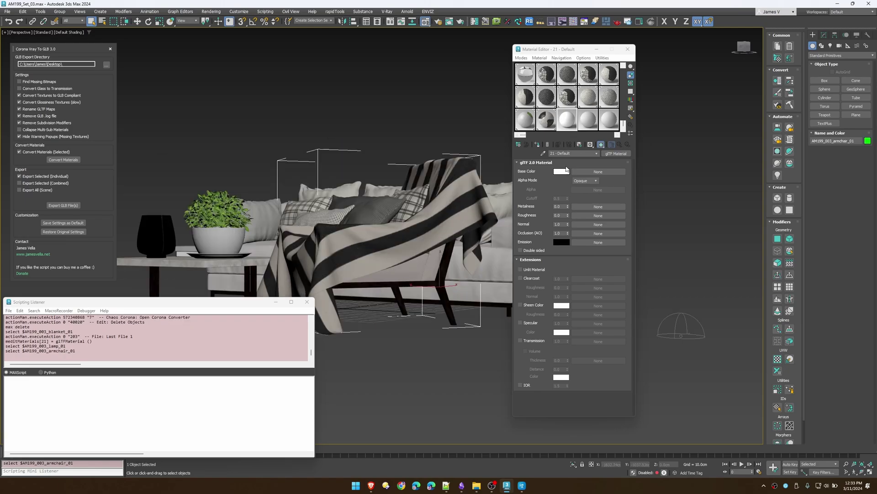
pyautogui.hotkey('alt', 'q')
pyautogui.keyDown('alt'); pyautogui.moveTo(282, 186); pyautogui.dragTo(315, 197, button='middle'); pyautogui.keyUp('alt')
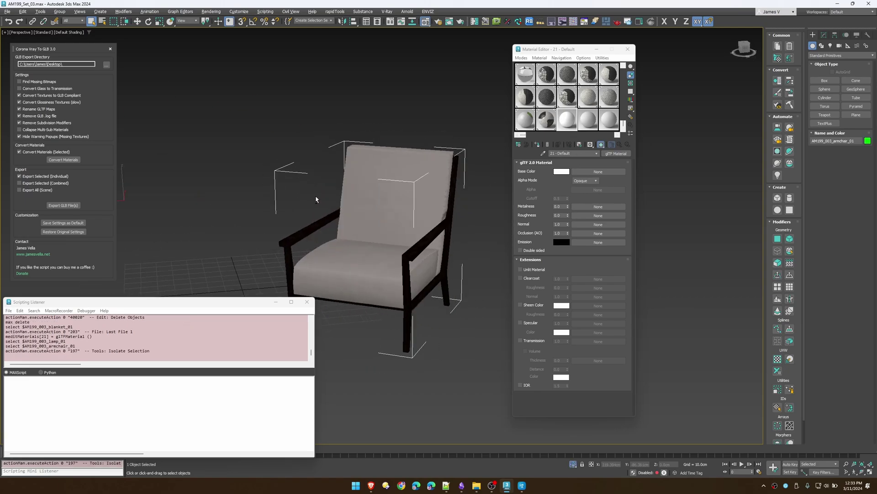
# Step: Open the map tree of the AM199_003_armchair_01 V-Ray material and inspect its Diffuse bitmap
pyautogui.click(623, 67)
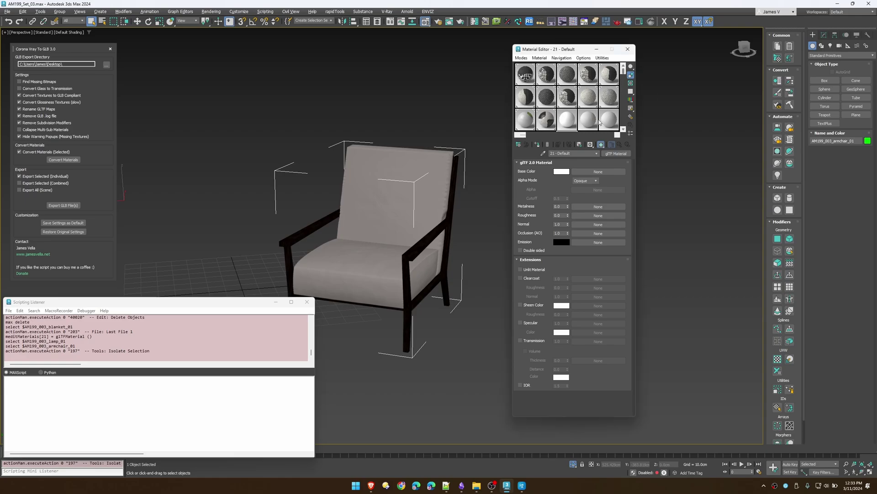
pyautogui.click(567, 75)
pyautogui.click(630, 132)
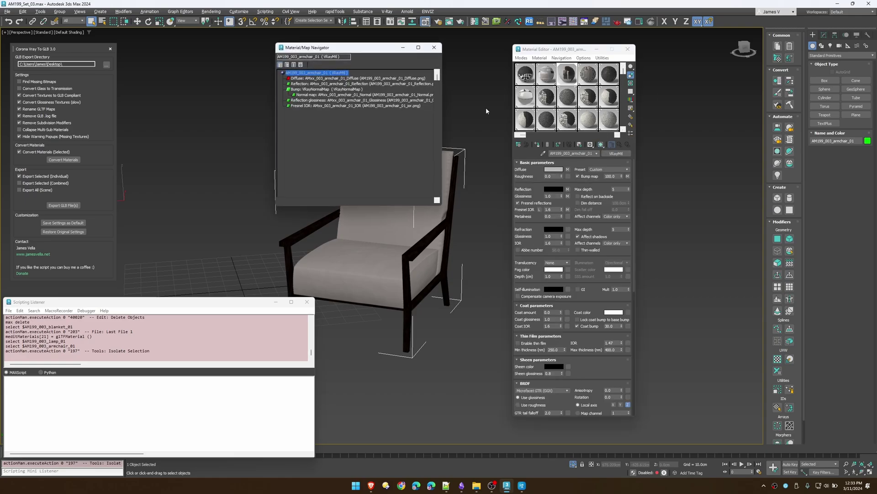
pyautogui.click(415, 79)
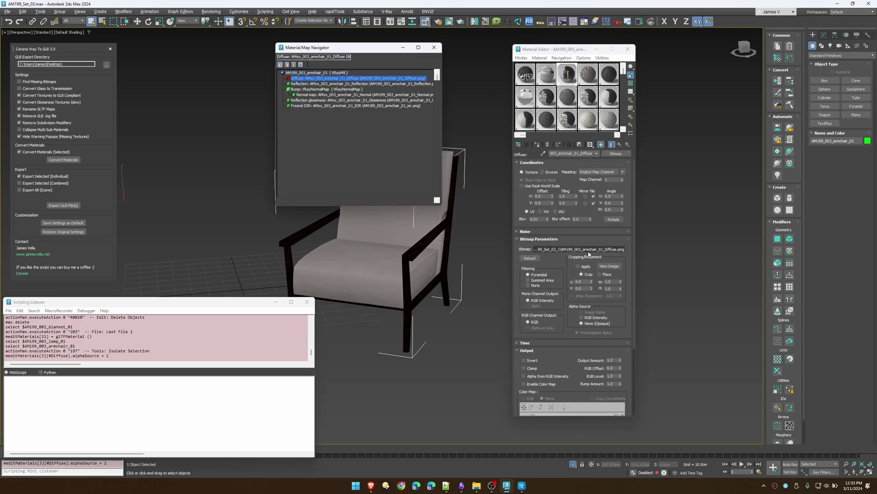
# Step: Switch to the AM199_Set_03_1 texture folder in File Explorer and single out the armchair's Diffuse, Glossiness, Normal and Occlusion PNG files
pyautogui.click(477, 485)
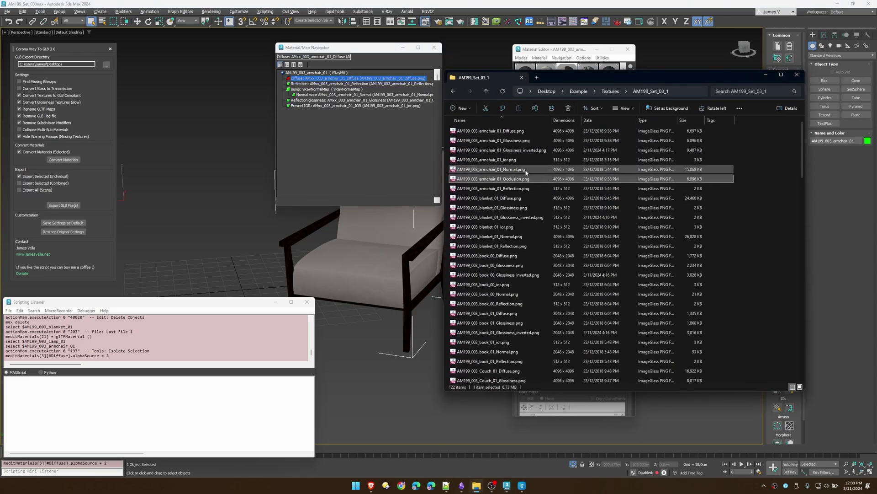
pyautogui.click(491, 170)
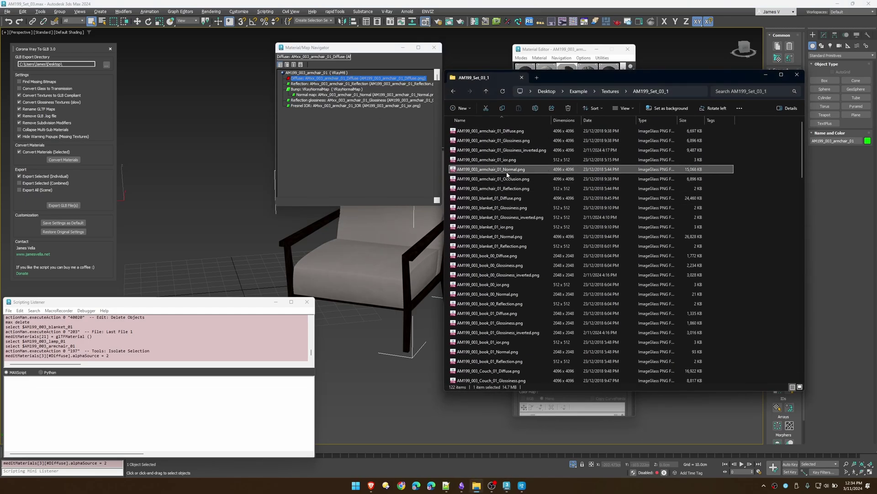
pyautogui.click(491, 170)
pyautogui.click(542, 169)
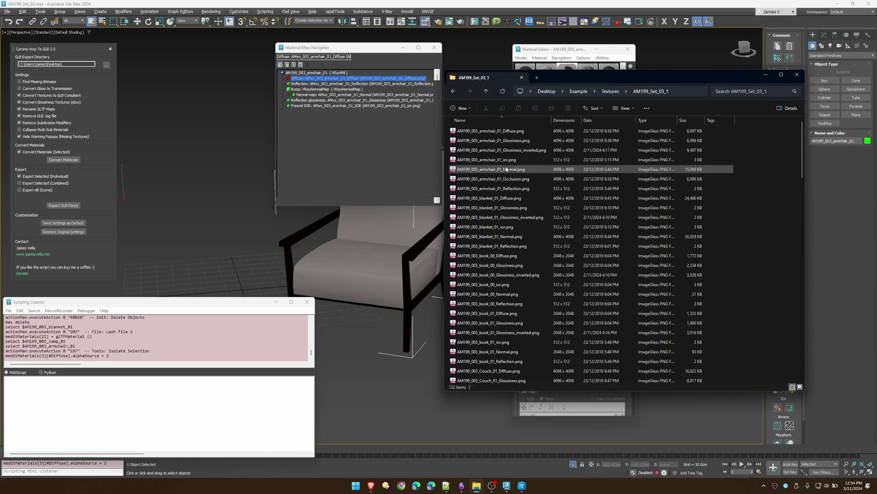
pyautogui.click(516, 170)
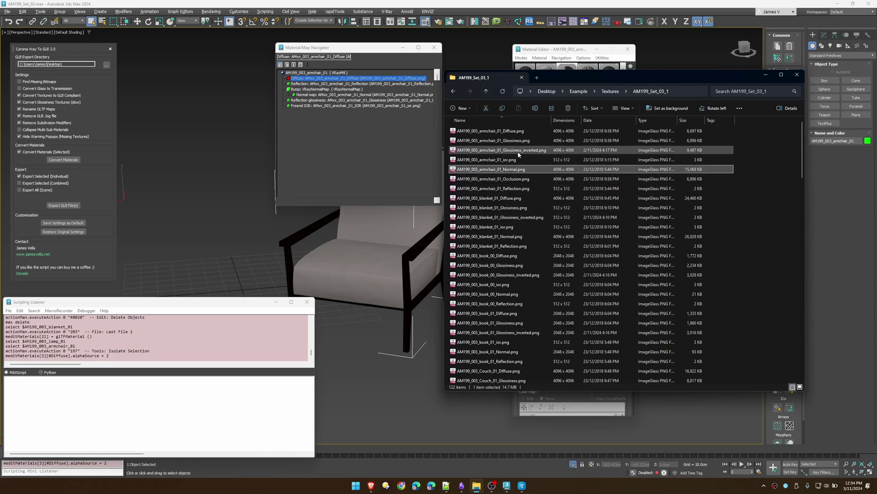
pyautogui.keyDown('ctrl'); pyautogui.click(509, 143); pyautogui.keyUp('ctrl')
pyautogui.keyDown('ctrl'); pyautogui.click(505, 131); pyautogui.keyUp('ctrl')
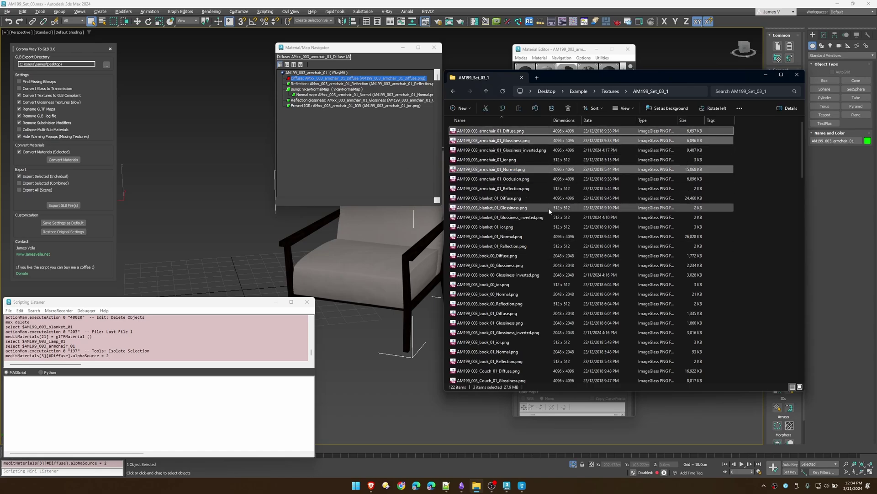
pyautogui.keyDown('ctrl'); pyautogui.click(512, 180); pyautogui.keyUp('ctrl')
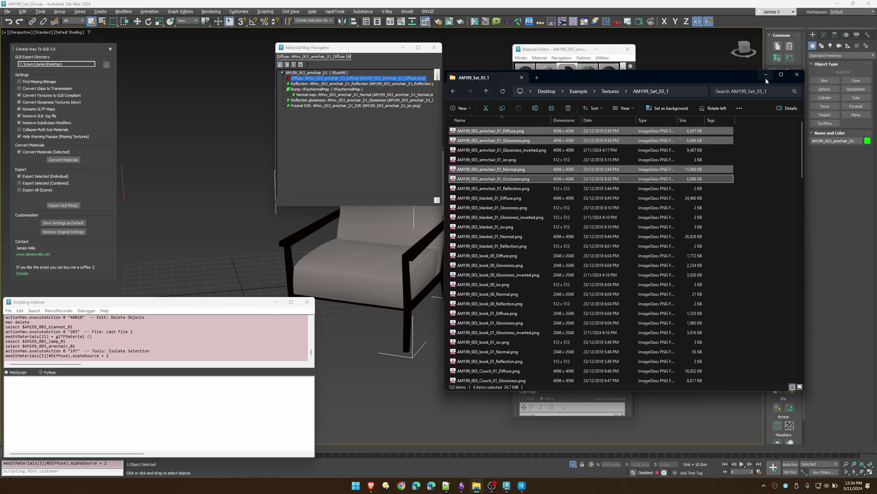
pyautogui.click(378, 103)
# Step: Enable Find Missing Bitmaps in the GLB exporter, convert the selected armchair's material, and show the converted glTF Material's top level
pyautogui.click(38, 81)
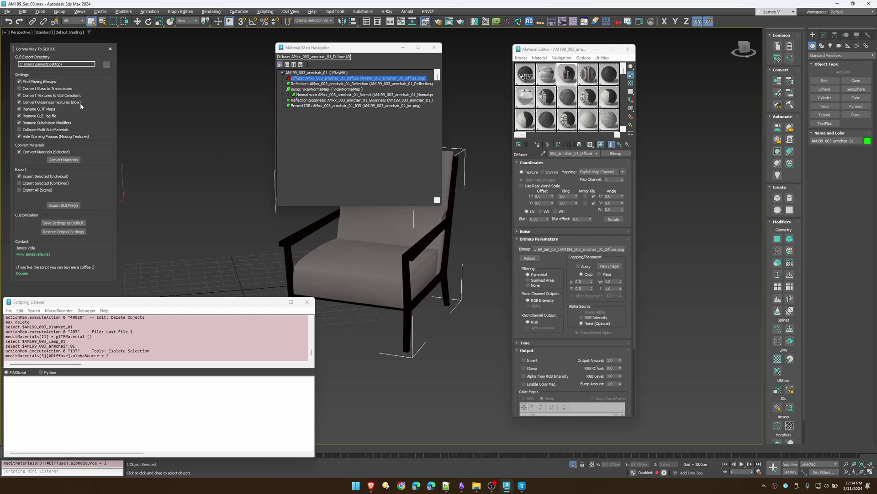
pyautogui.click(77, 161)
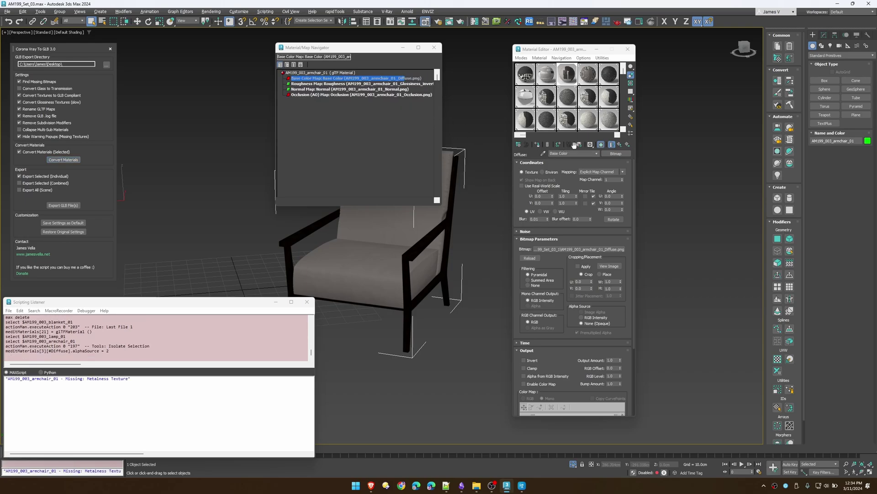
pyautogui.click(620, 145)
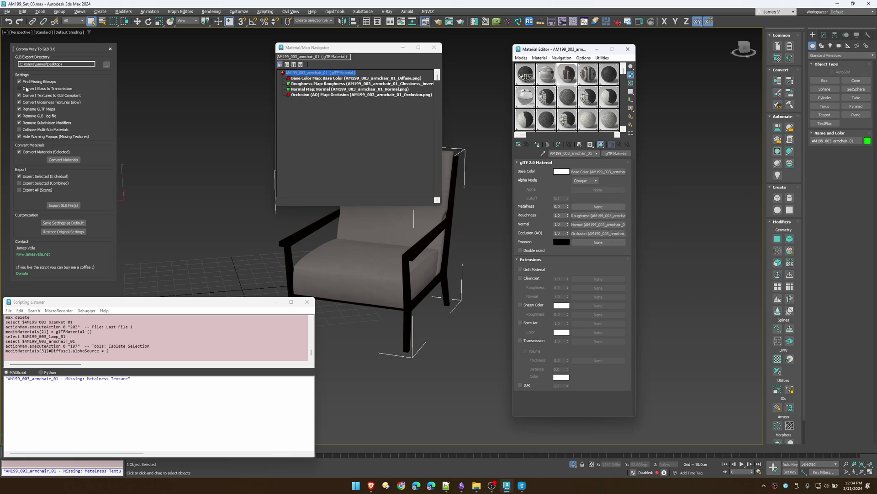
# Step: Change the 22 - Default material slot to a VRayMtl and apply the Glass preset to it
pyautogui.moveTo(44, 83)
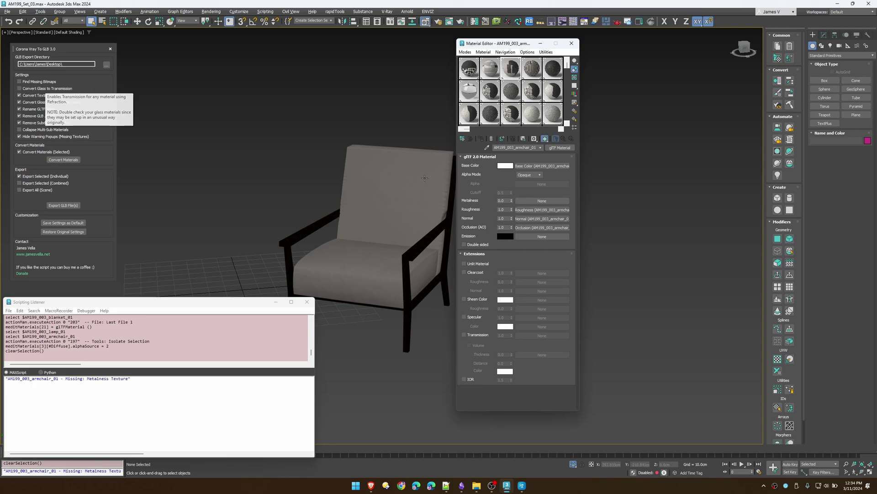
pyautogui.moveTo(424, 178); pyautogui.dragTo(312, 179, button='middle')
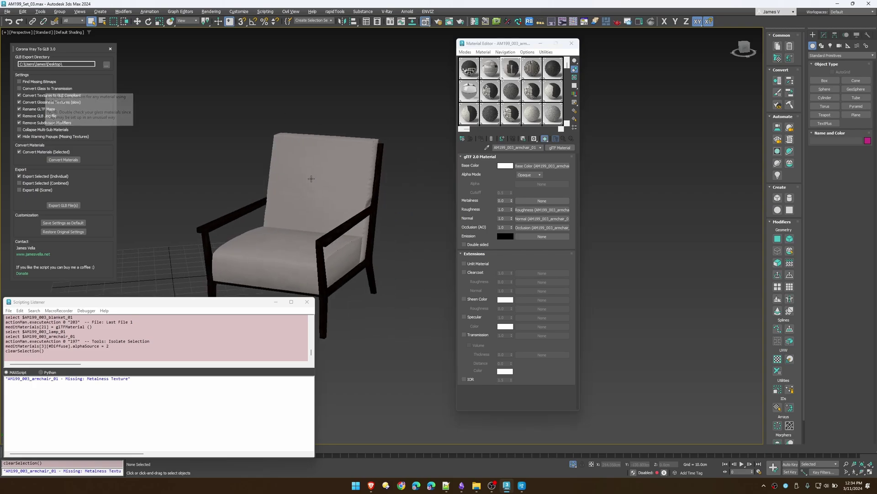
pyautogui.click(567, 114)
pyautogui.click(531, 114)
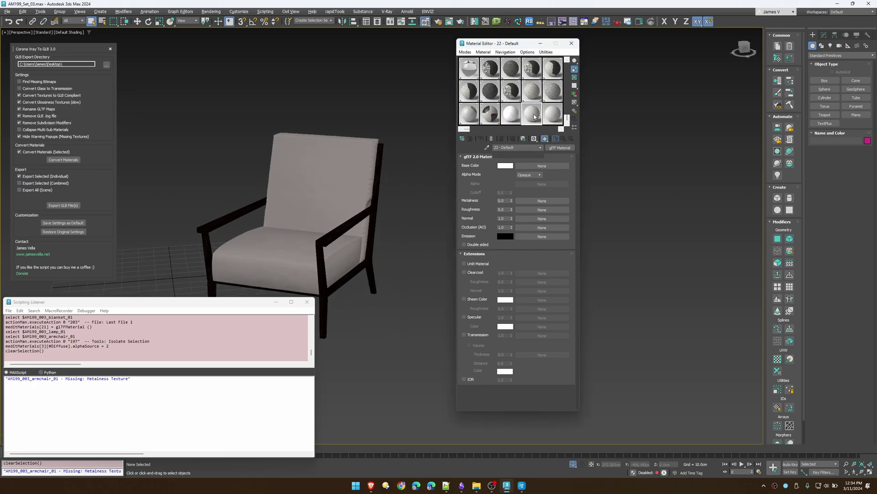
pyautogui.click(560, 147)
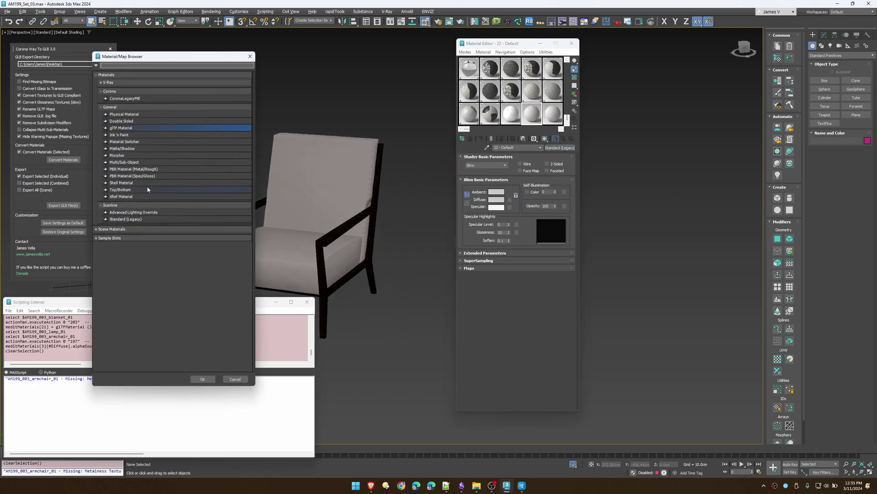
pyautogui.click(132, 98)
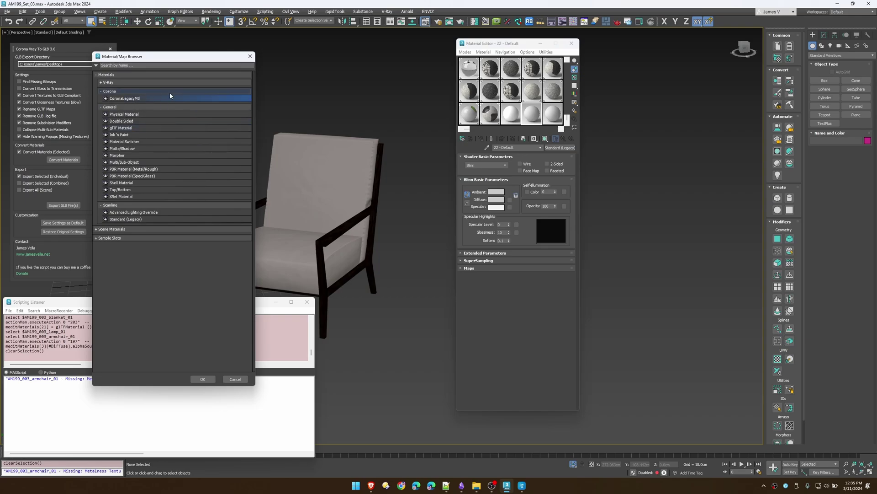
pyautogui.click(108, 83)
pyautogui.click(552, 163)
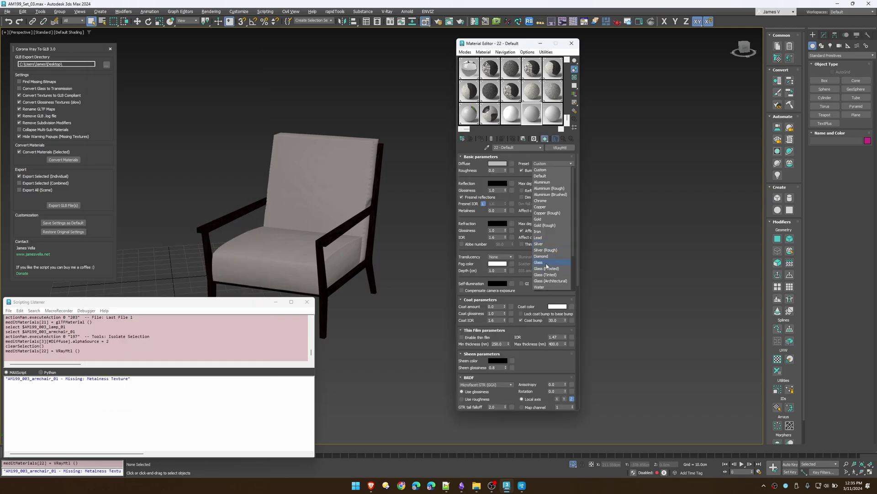
pyautogui.click(548, 263)
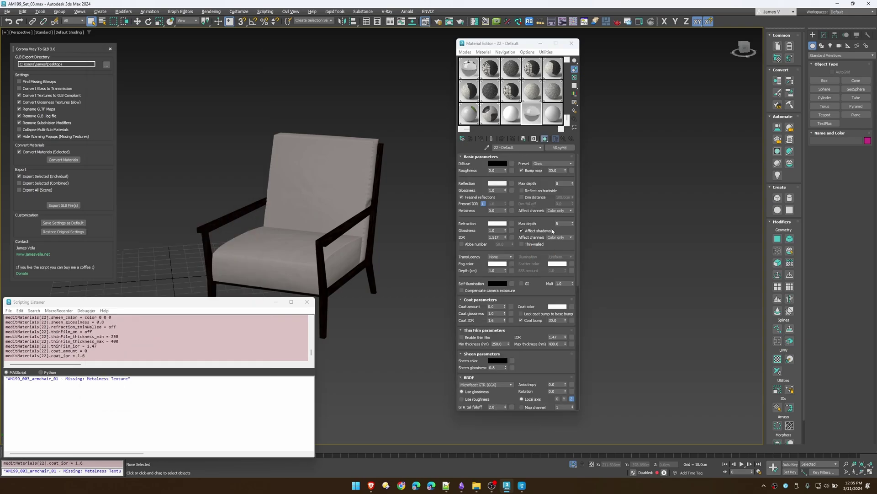
# Step: Create a box beside the armchair and assign the 22 - Default glass material to it
pyautogui.click(778, 198)
pyautogui.moveTo(328, 246); pyautogui.dragTo(368, 237, button='middle')
pyautogui.click(480, 138)
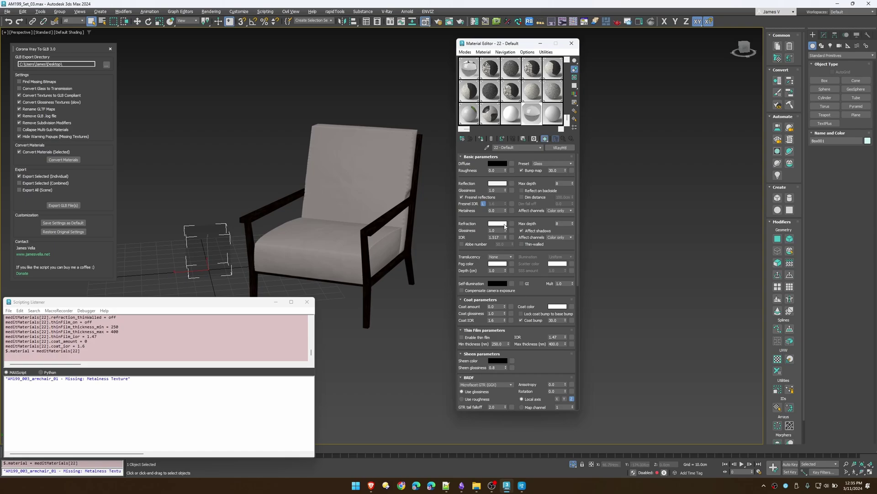
pyautogui.keyDown('alt'); pyautogui.moveTo(237, 229); pyautogui.dragTo(178, 200, button='middle'); pyautogui.keyUp('alt')
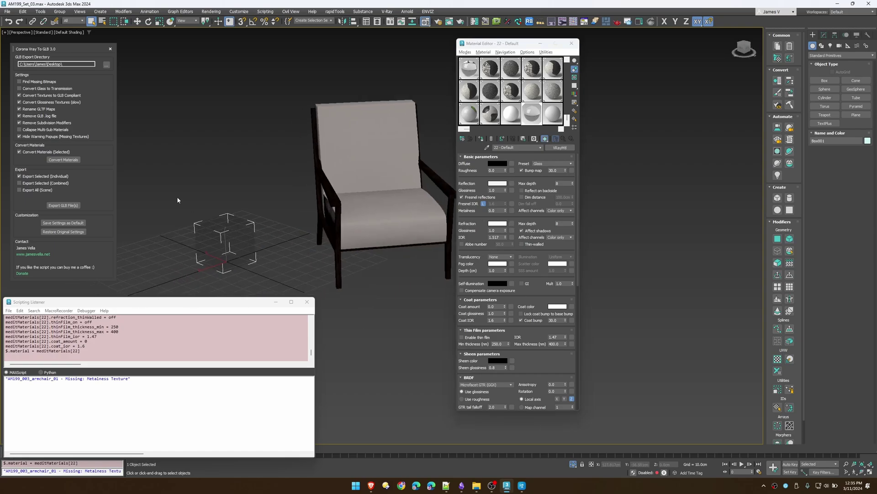
# Step: Enable Convert Glass to Transmission, convert the box's glass material to glTF, and preview the material sample enlarged
pyautogui.click(46, 90)
pyautogui.scroll(3, 231, 231)
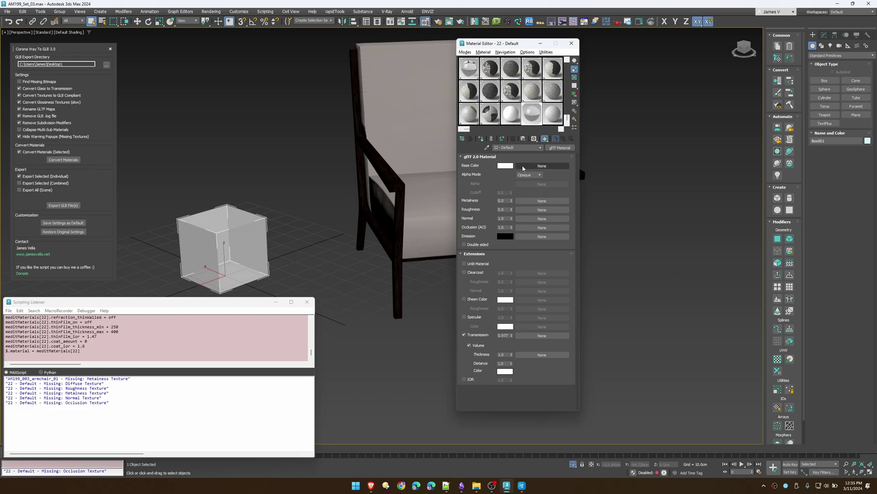
pyautogui.doubleClick(527, 121)
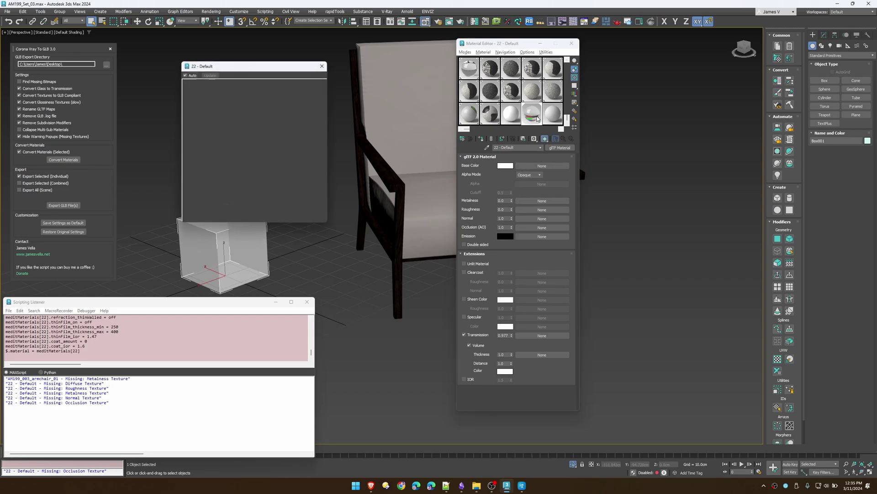
pyautogui.click(324, 65)
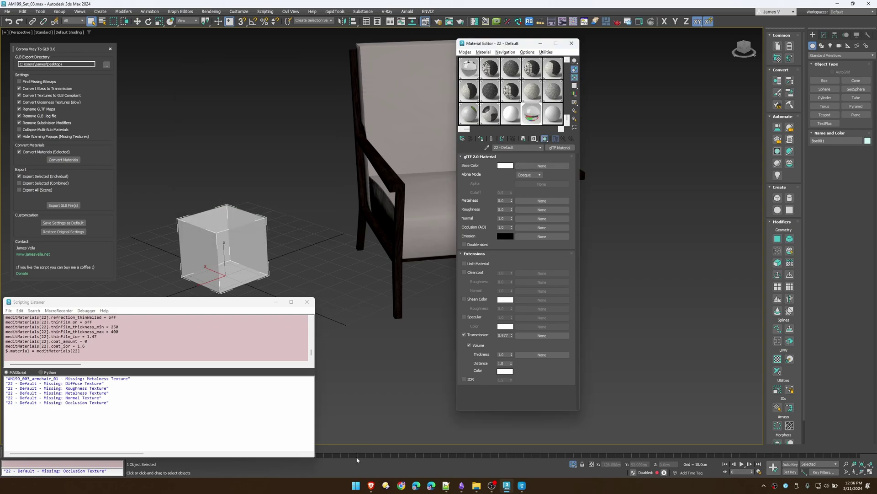
# Step: Switch to the browser's Babylon.js sandbox and examine the glass around the candle in AM199_Set_03.glb up close
pyautogui.click(375, 488)
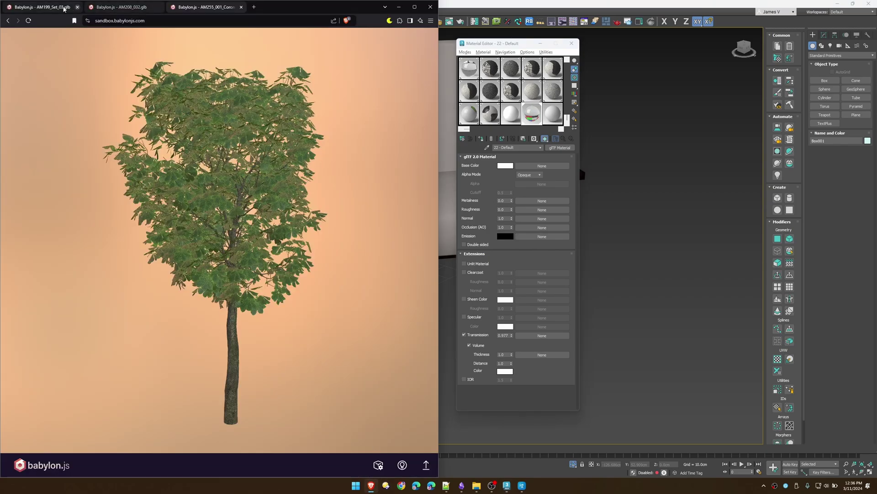
pyautogui.click(64, 7)
pyautogui.scroll(5, 214, 306)
pyautogui.moveTo(214, 306); pyautogui.dragTo(257, 282)
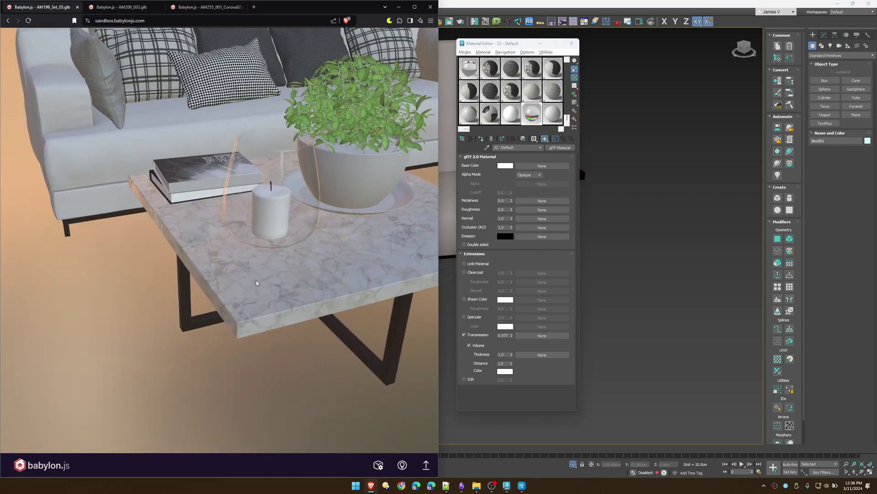
pyautogui.click(399, 7)
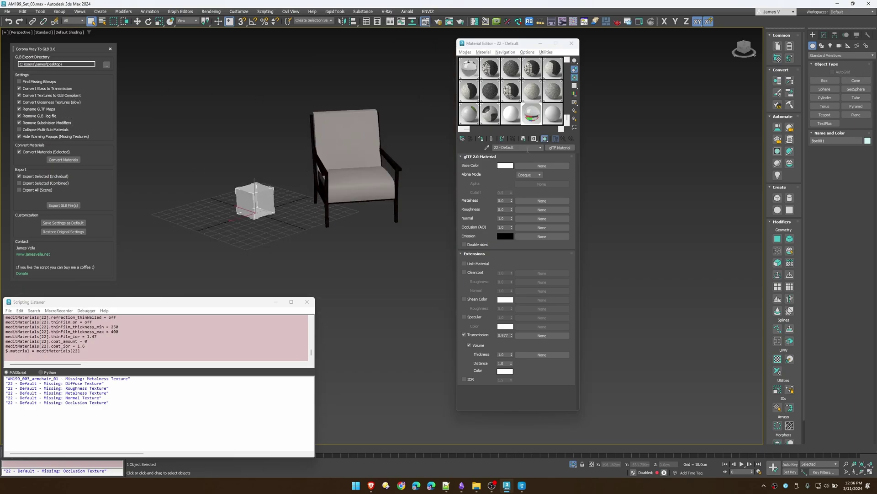
# Step: Undo the glTF conversion of the box's glass material and reload the 22 - Default slot's parameters
pyautogui.click(538, 116)
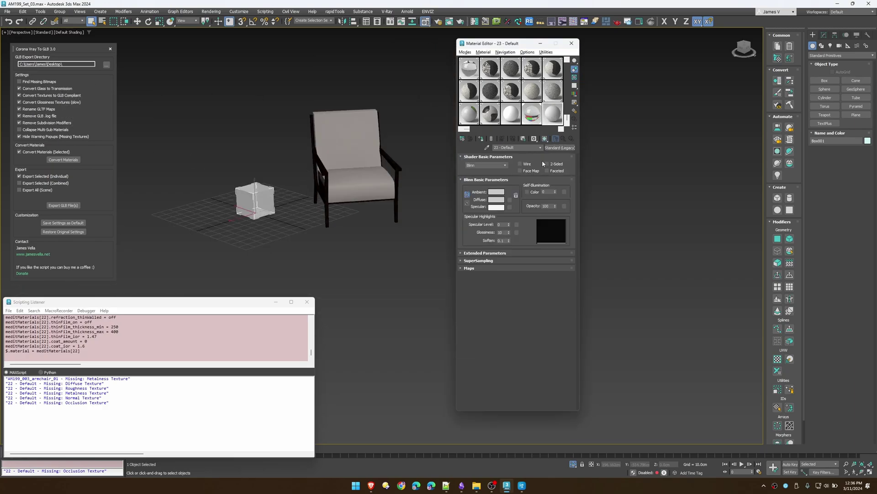
pyautogui.click(537, 118)
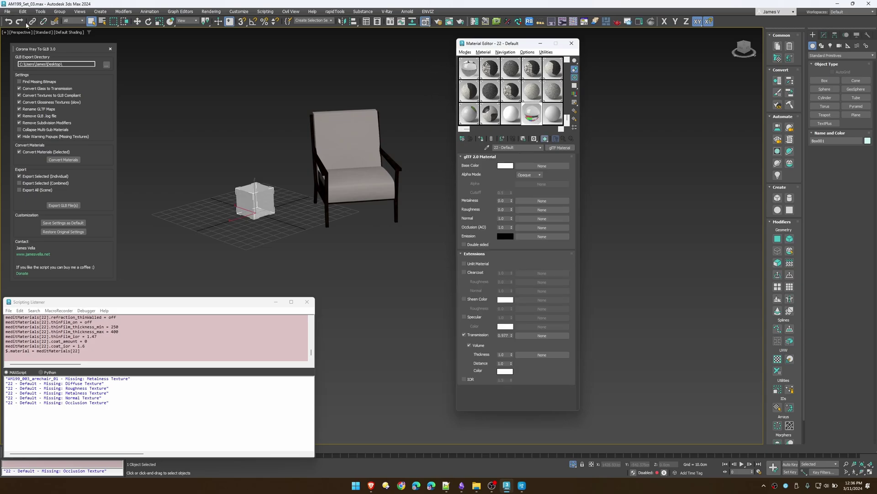
pyautogui.click(9, 22)
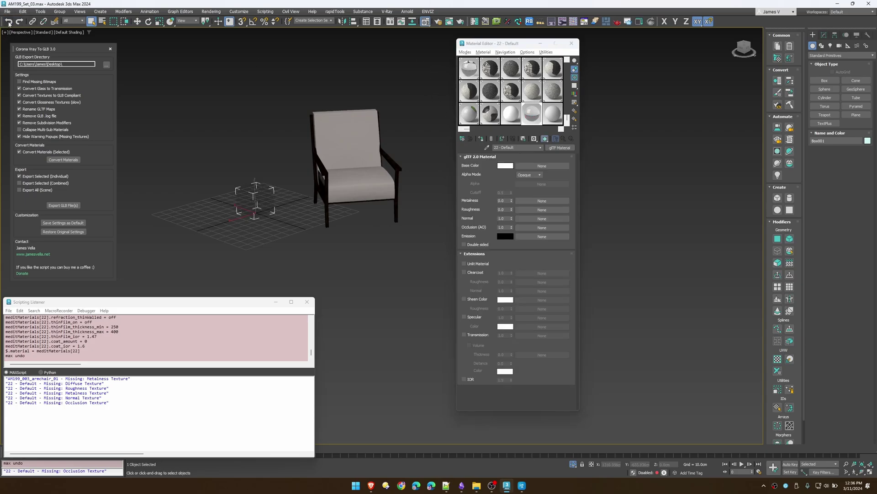
pyautogui.click(9, 21)
pyautogui.click(537, 119)
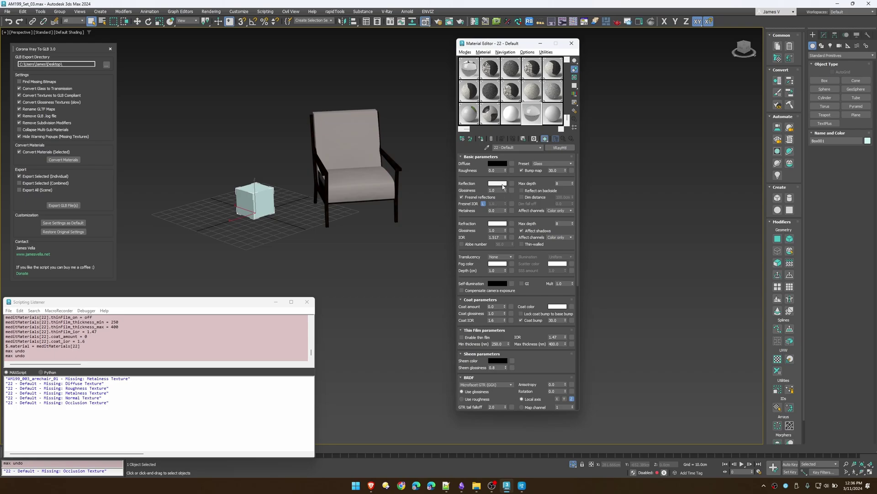
# Step: Try a grey refraction color with a value of 155 on the 22 - Default glass material
pyautogui.click(498, 226)
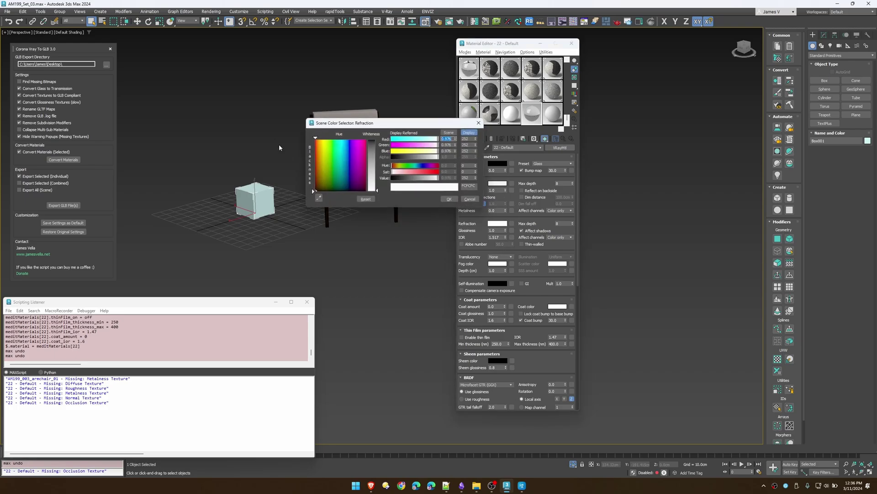
pyautogui.click(406, 178)
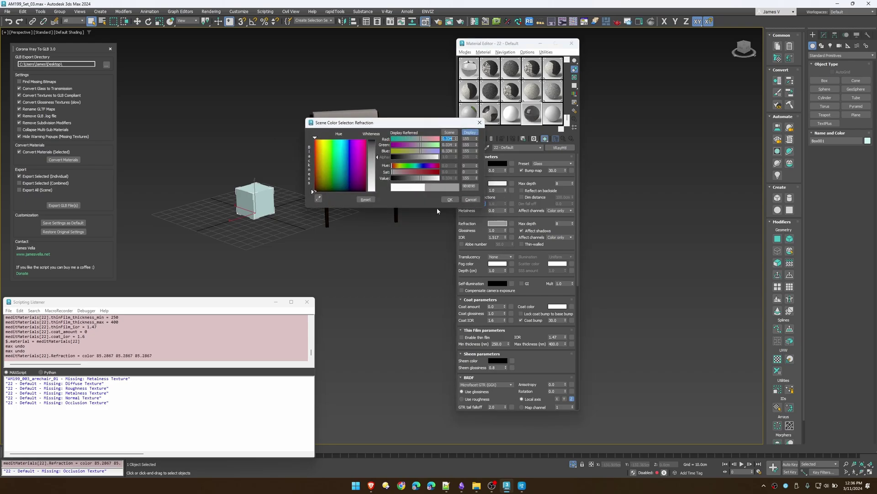
pyautogui.click(471, 200)
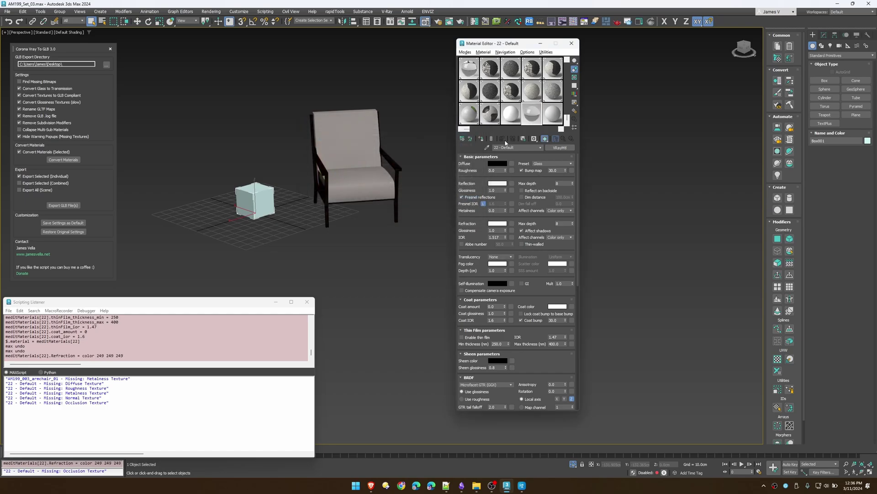
# Step: Disable Convert Glass to Transmission in the GLB exporter settings
pyautogui.click(44, 89)
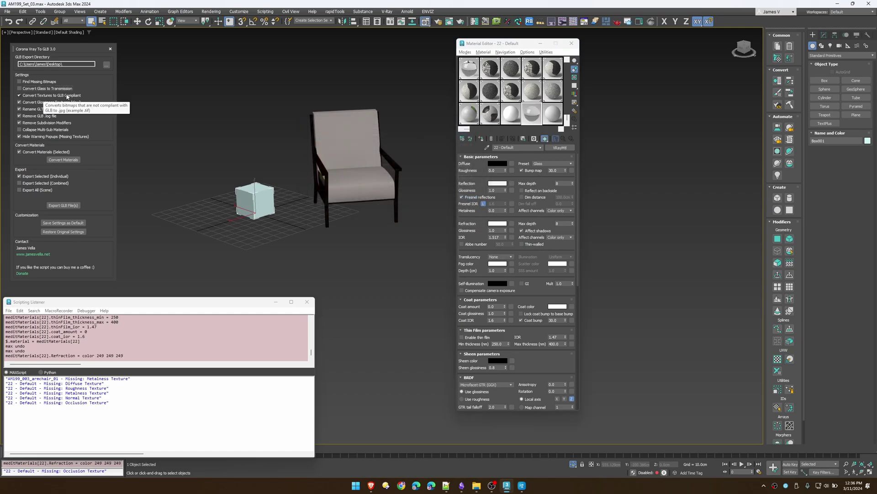
# Step: Show the 21 - Default material and toggle the exporter's Convert Textures to GLB Compliant setting off and back on
pyautogui.click(514, 112)
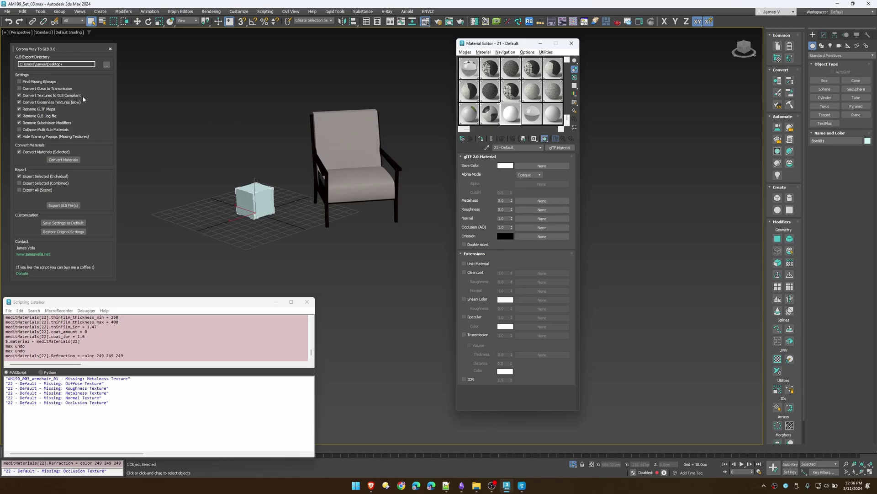
pyautogui.click(39, 95)
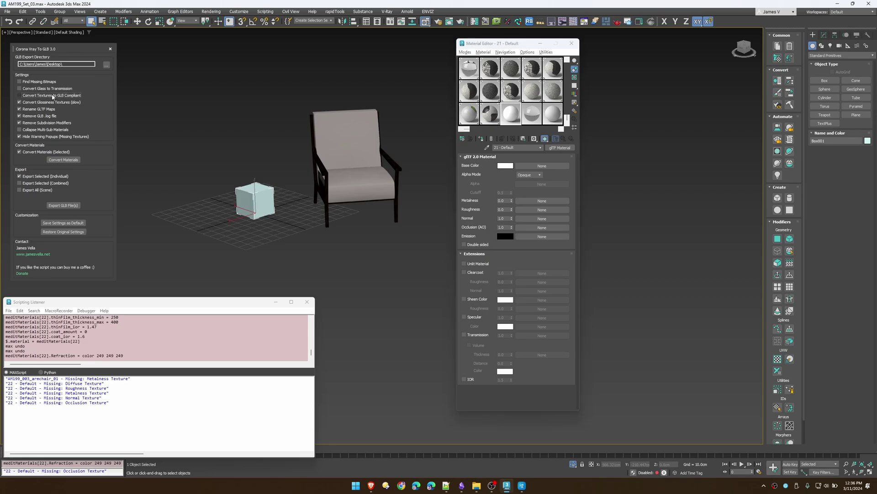
pyautogui.click(59, 95)
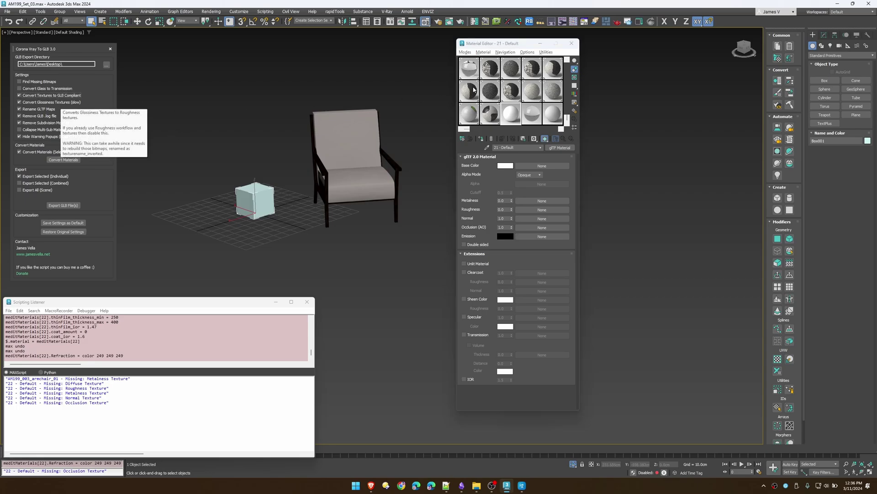
# Step: Select the armchair and, on the AM199_003_pillow_00 material, try the BRDF Use roughness option before returning to Use glossiness
pyautogui.click(493, 70)
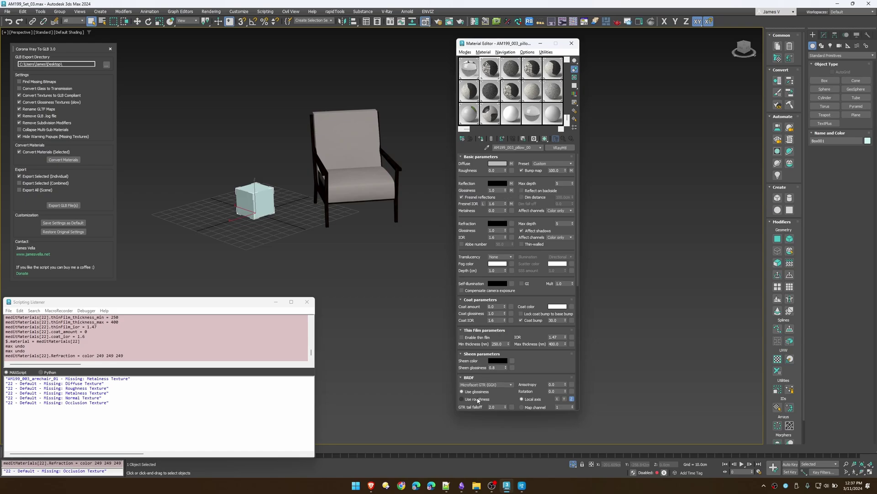
pyautogui.click(361, 185)
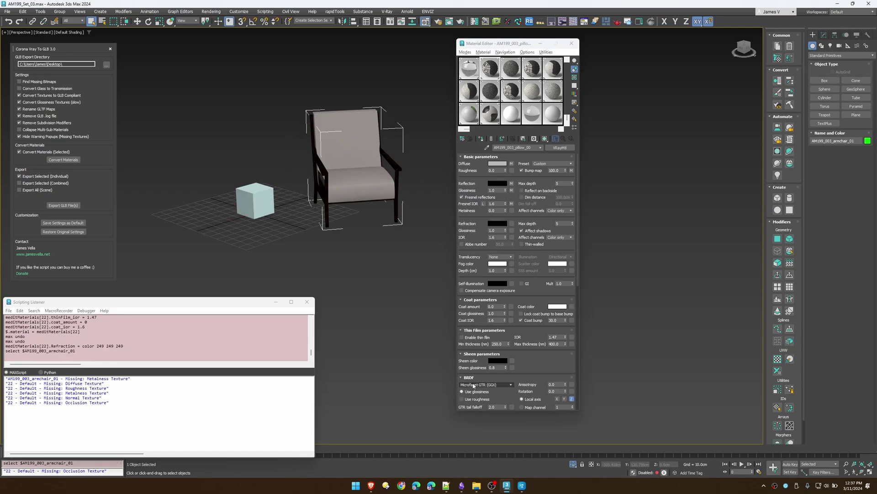
pyautogui.click(486, 401)
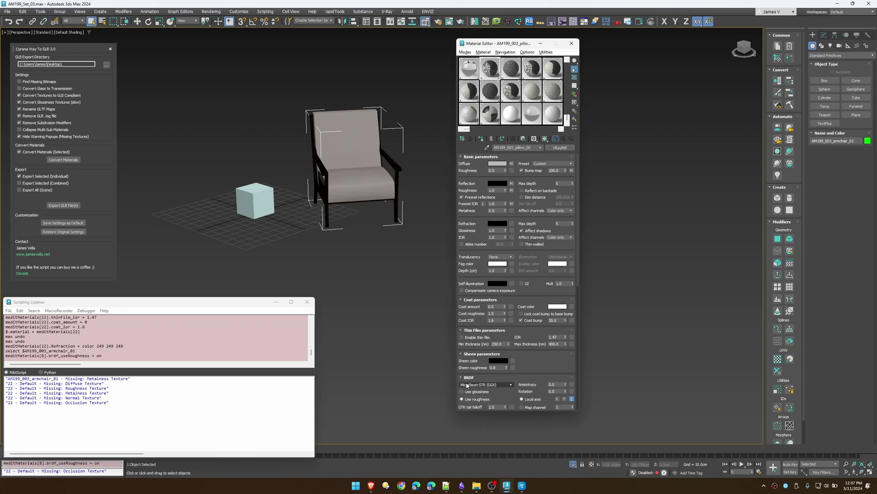
pyautogui.click(480, 391)
# Step: Switch to File Explorer and view AM208_032_Basket_Glossiness.jpg from the AM208_032 textures folder
pyautogui.click(476, 485)
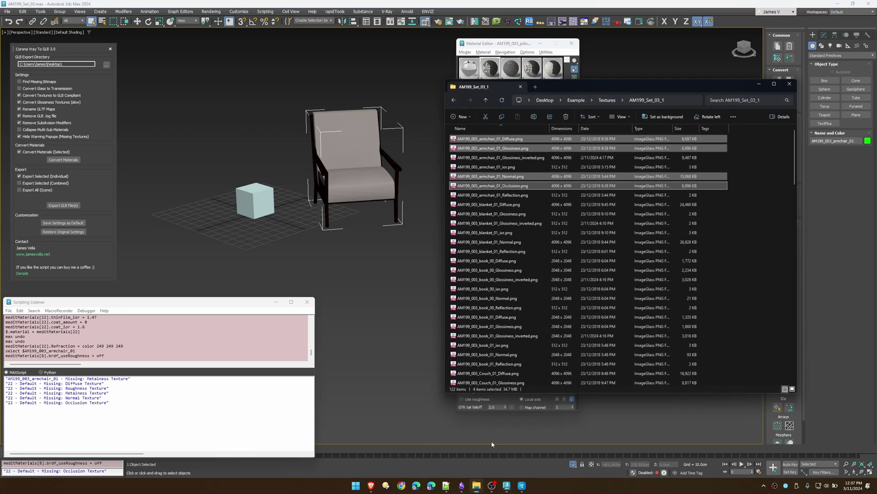
pyautogui.click(610, 91)
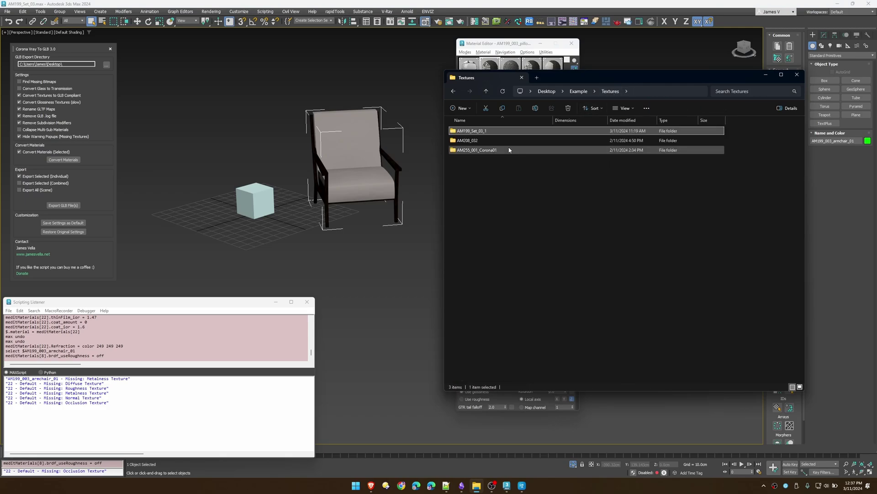
pyautogui.doubleClick(473, 141)
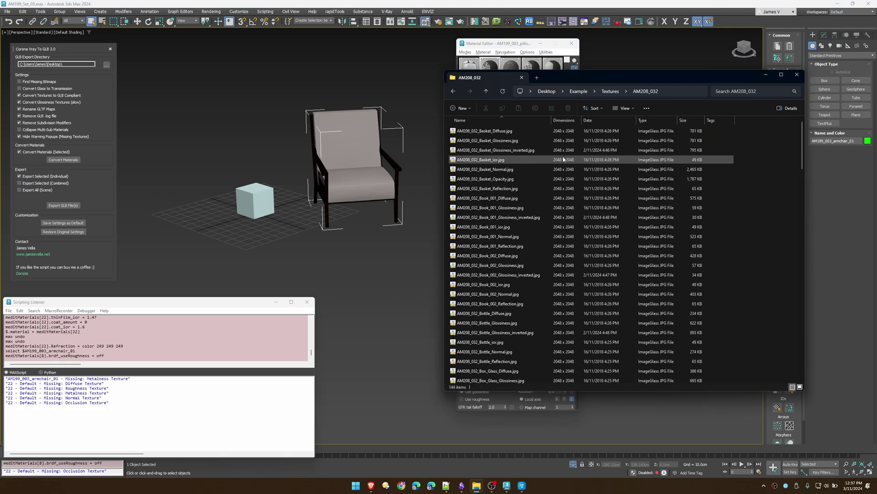
pyautogui.click(504, 142)
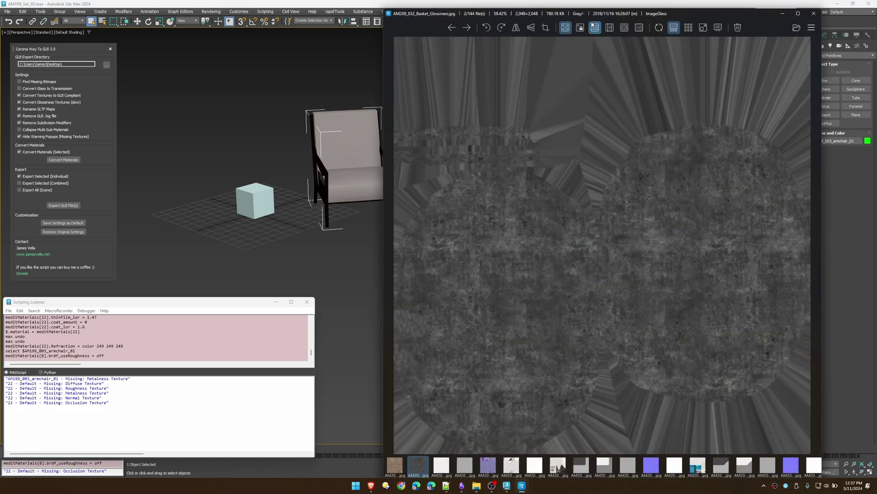
pyautogui.moveTo(597, 14); pyautogui.dragTo(686, 23)
pyautogui.hotkey('alt', 'Tab')
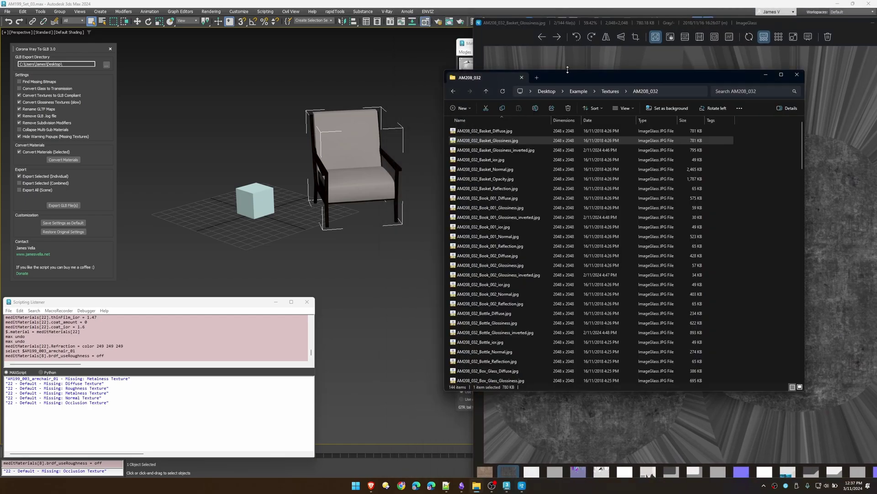
# Step: Compare it with AM208_032_Basket_Glossiness_inverted.jpg, close both images, and return to 3ds Max
pyautogui.moveTo(605, 74); pyautogui.dragTo(336, 74)
pyautogui.doubleClick(264, 148)
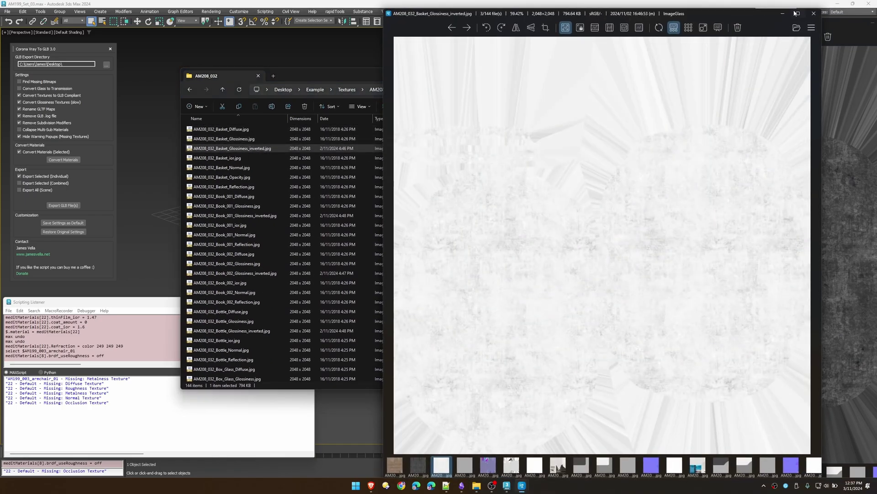
pyautogui.click(814, 13)
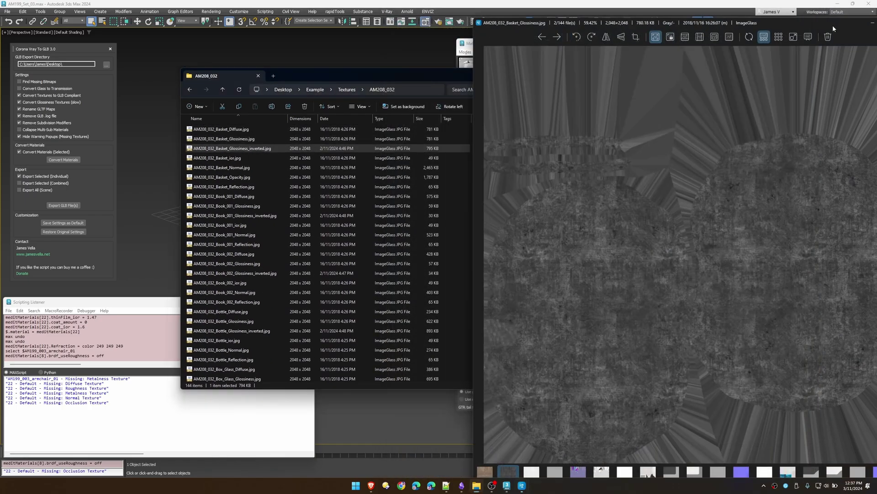
pyautogui.click(807, 26)
pyautogui.moveTo(389, 72); pyautogui.dragTo(631, 106)
pyautogui.click(359, 153)
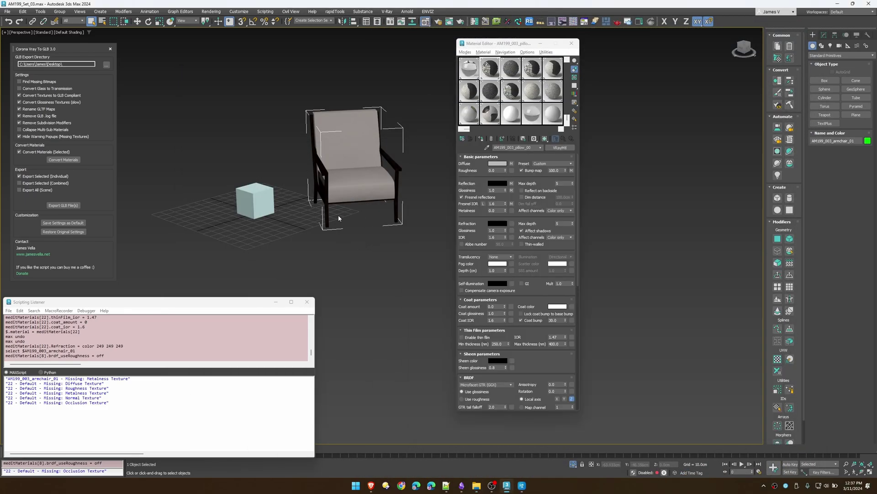
# Step: Set the AM199_003_pillow_00 material's BRDF to Use roughness and disable Convert Glossiness Textures in the exporter settings
pyautogui.moveTo(66, 105)
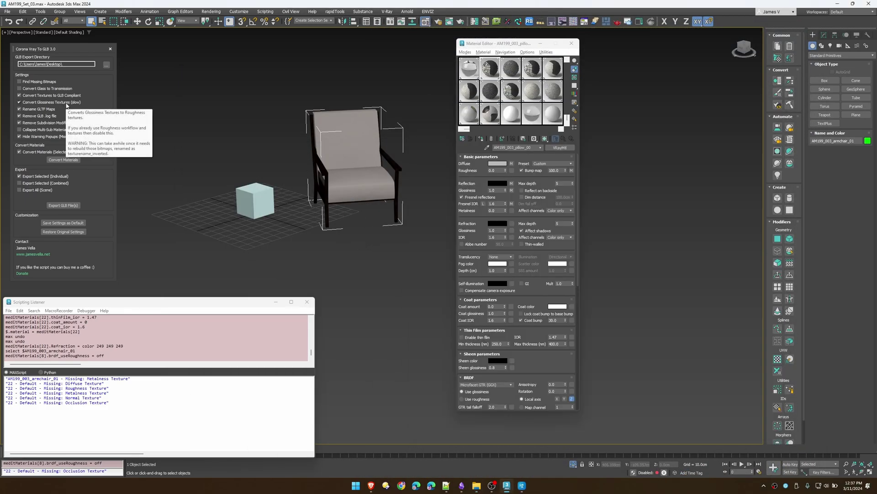
pyautogui.click(462, 399)
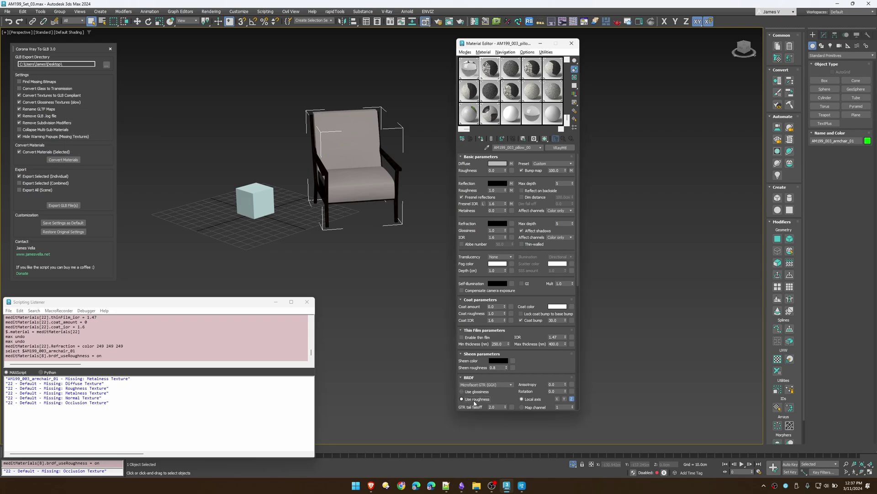
pyautogui.click(19, 102)
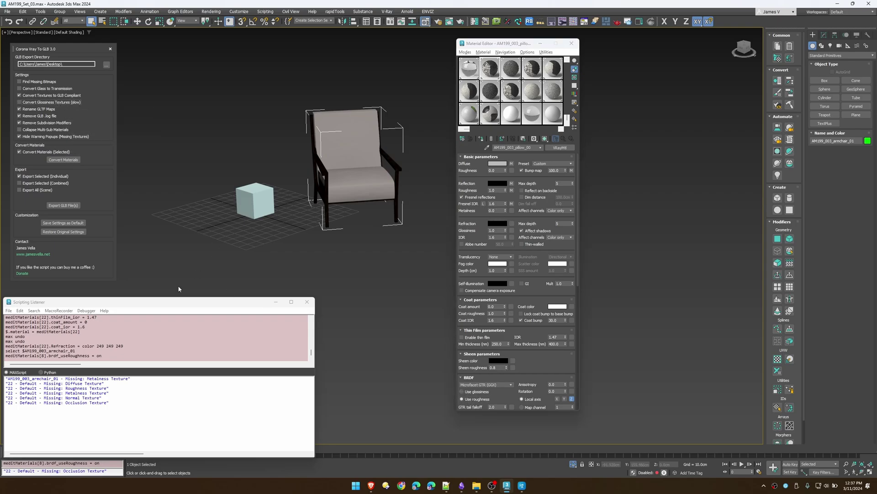
# Step: Look through the AM199_003_pillow_00 material's bitmaps and rename its reflection roughness map to "map 1"
pyautogui.moveTo(378, 193); pyautogui.dragTo(381, 228, button='middle')
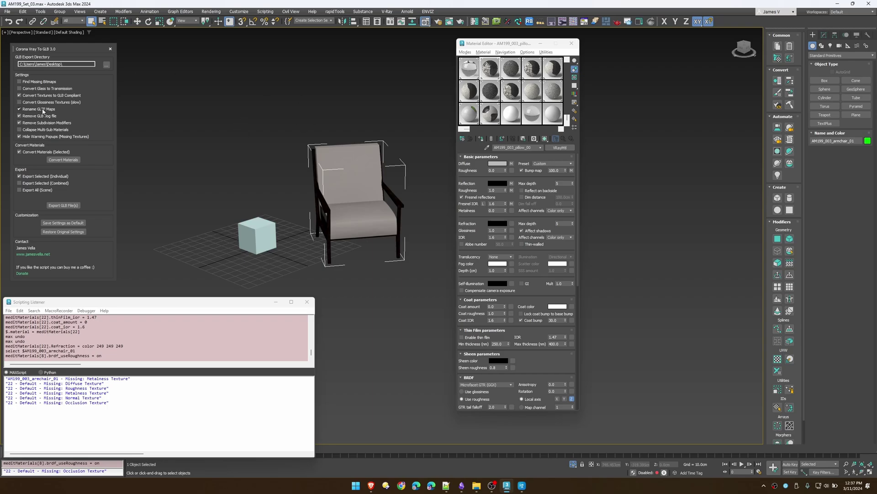
pyautogui.click(511, 164)
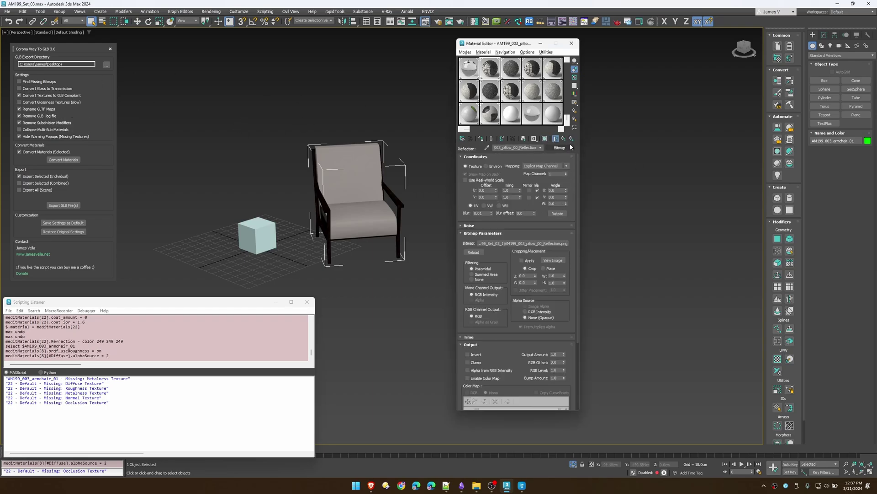
pyautogui.click(571, 139)
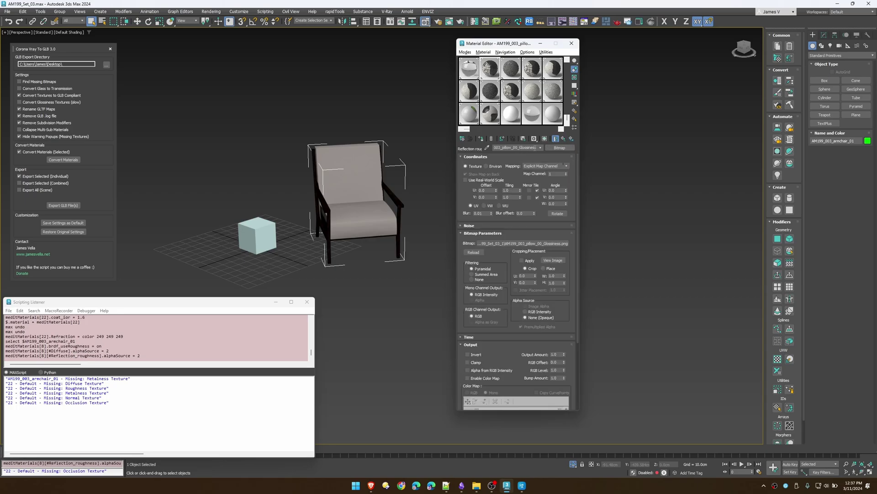
pyautogui.click(515, 148)
pyautogui.write('mpaps')
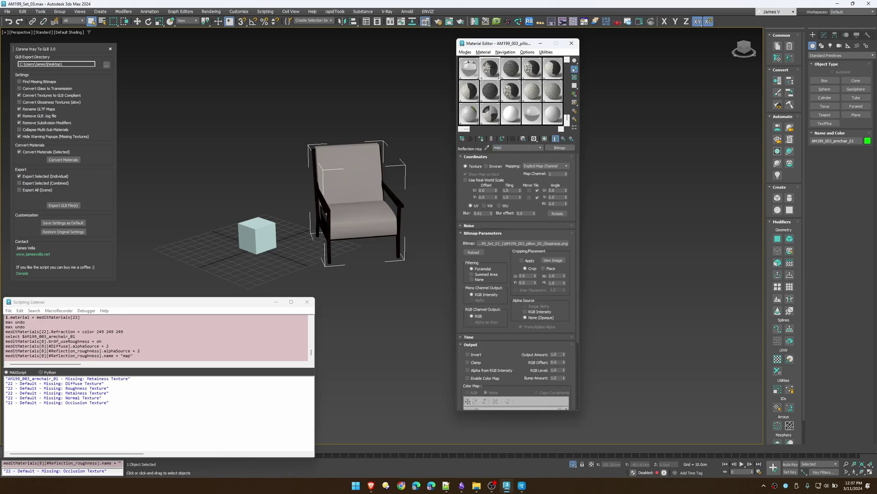
# Step: Inspect the diffuse bitmap's map name in the AM199_003_pillow_08 material and return to the material's parameters
pyautogui.click(531, 69)
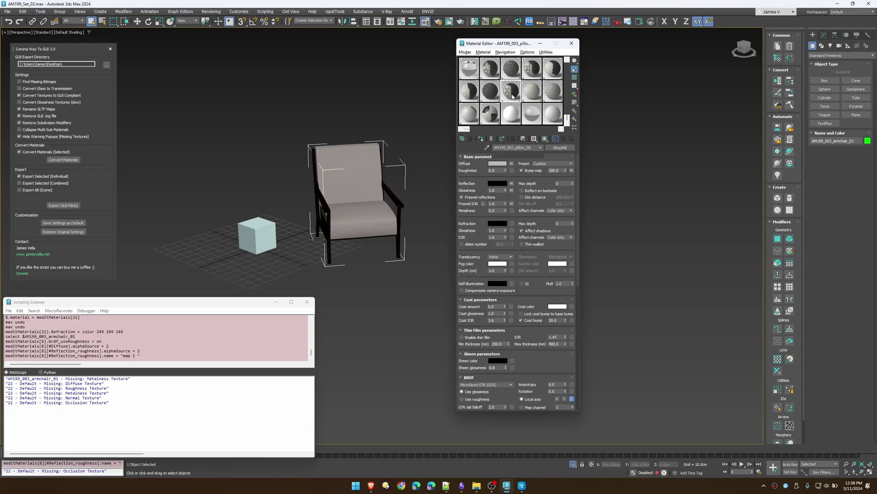
pyautogui.click(512, 163)
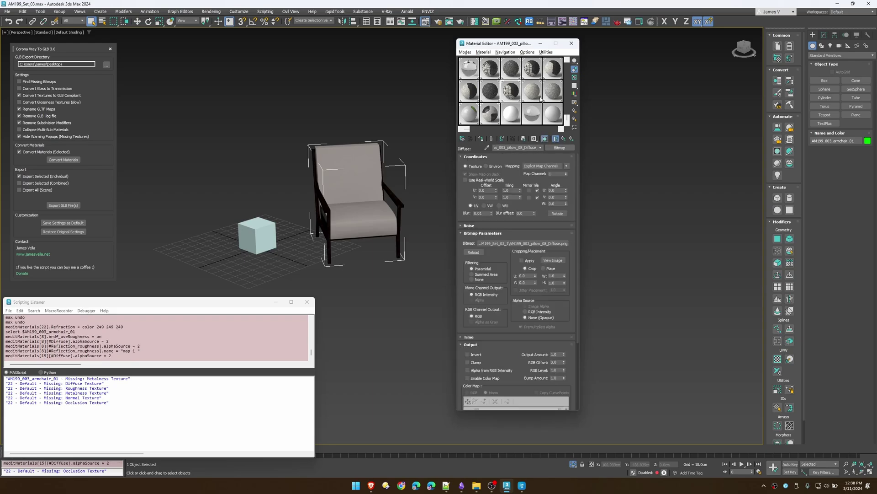
pyautogui.moveTo(537, 147); pyautogui.dragTo(453, 144)
pyautogui.click(563, 139)
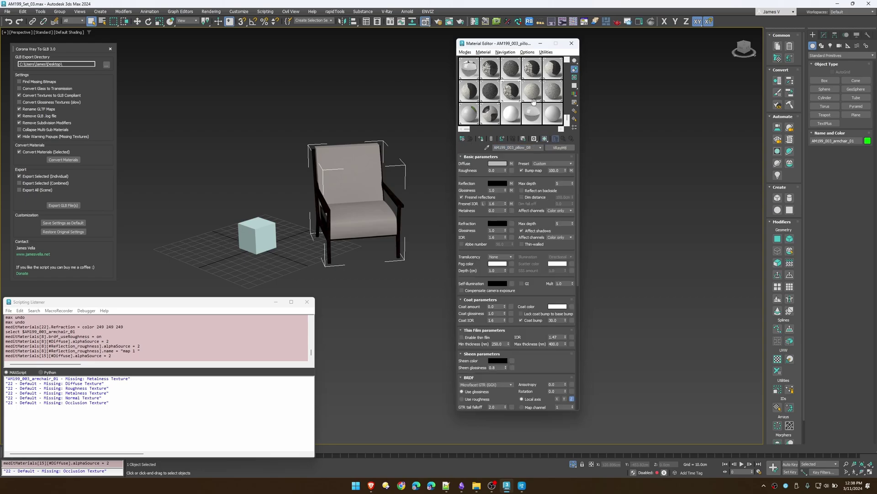
# Step: Examine the map names in the converted AM199_003_armchair_01 glTF material, including its Base Color bitmap
pyautogui.scroll(1, 566, 79)
pyautogui.click(517, 75)
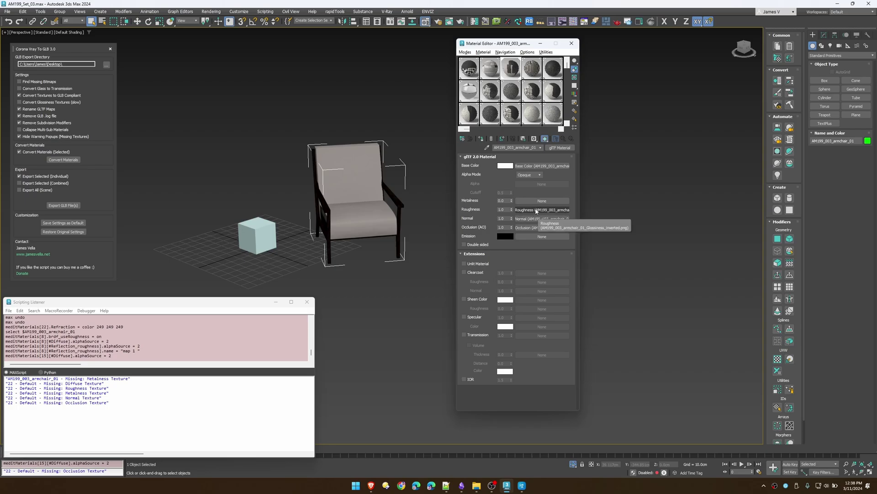
pyautogui.click(537, 166)
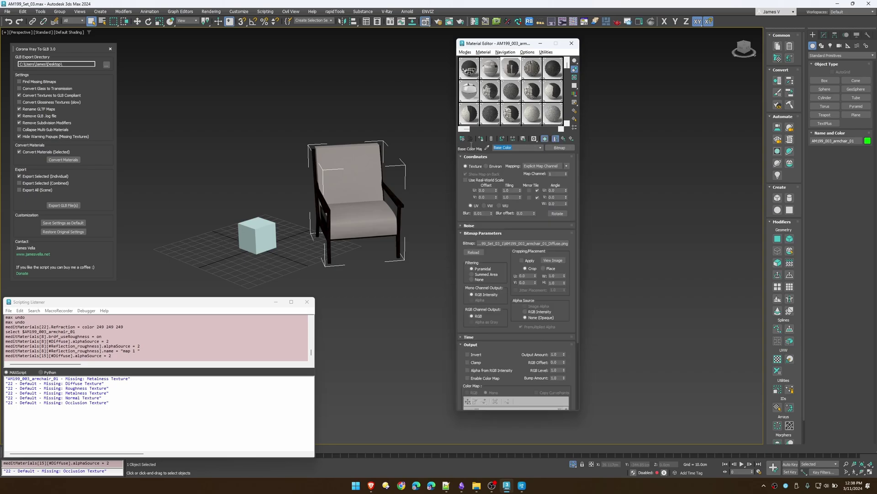
pyautogui.click(564, 139)
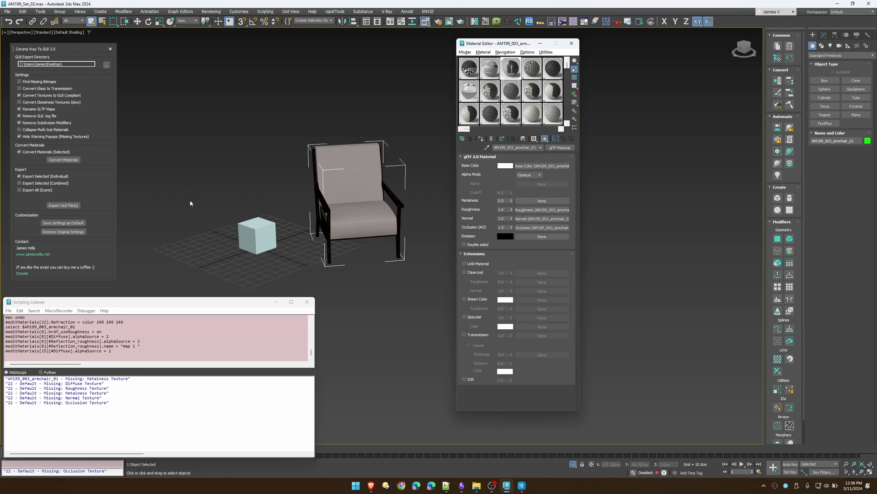
# Step: Show the Desktop folder in File Explorer and disable Remove GLB log file in the 3ds Max exporter settings
pyautogui.click(477, 485)
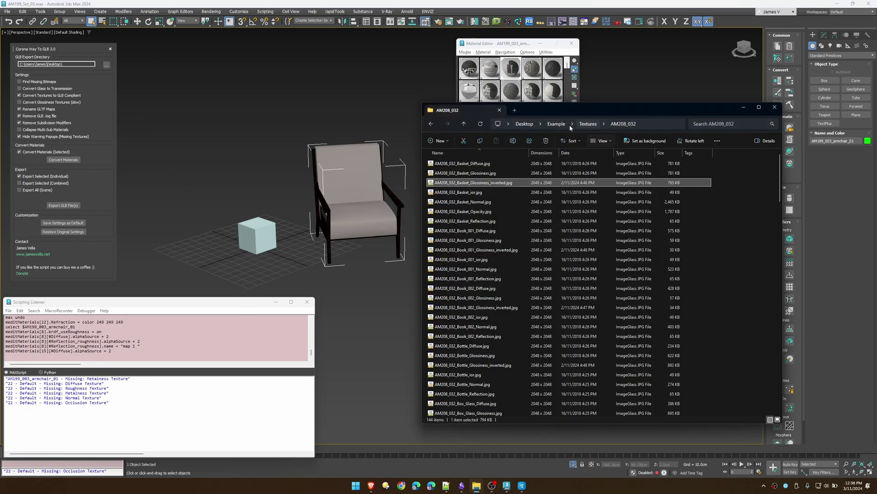
pyautogui.click(524, 124)
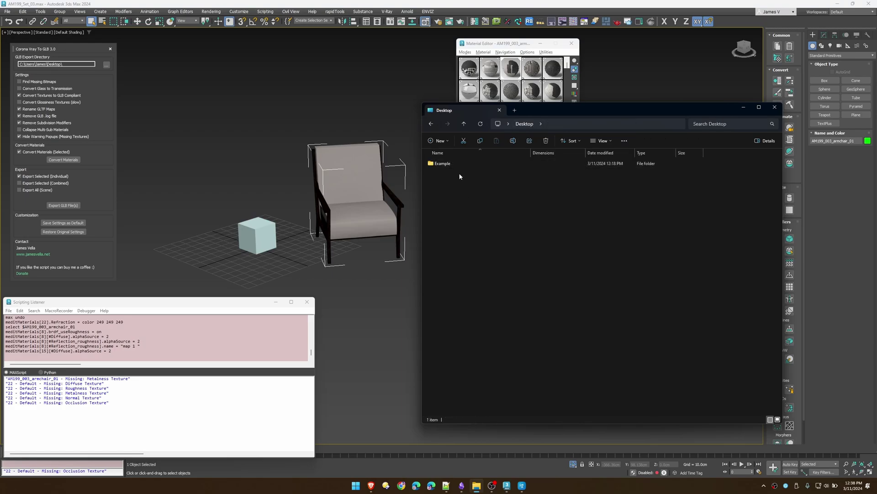
pyautogui.click(19, 115)
# Step: Export the selected armchair as an individual GLB file and check for it in the Desktop folder
pyautogui.click(67, 160)
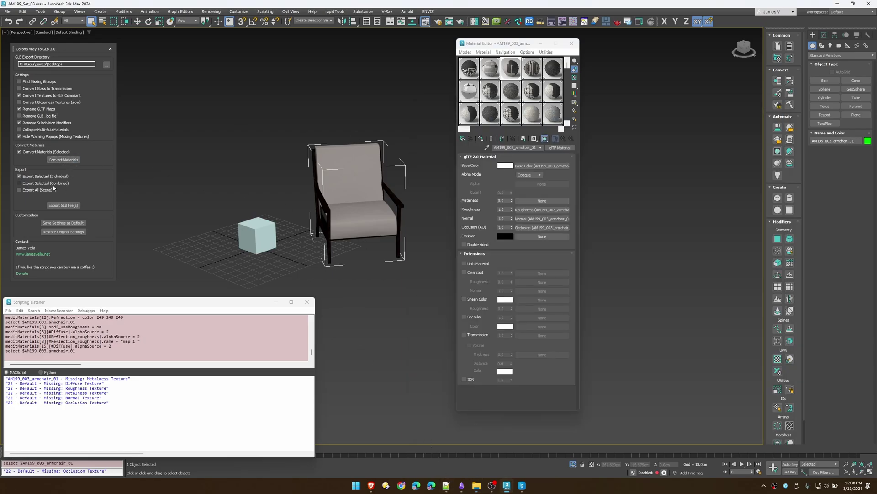
pyautogui.click(63, 206)
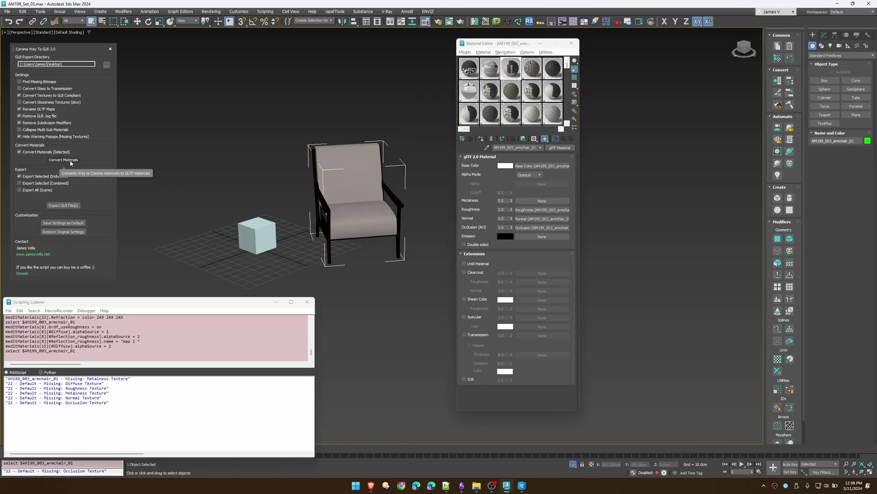
pyautogui.click(64, 205)
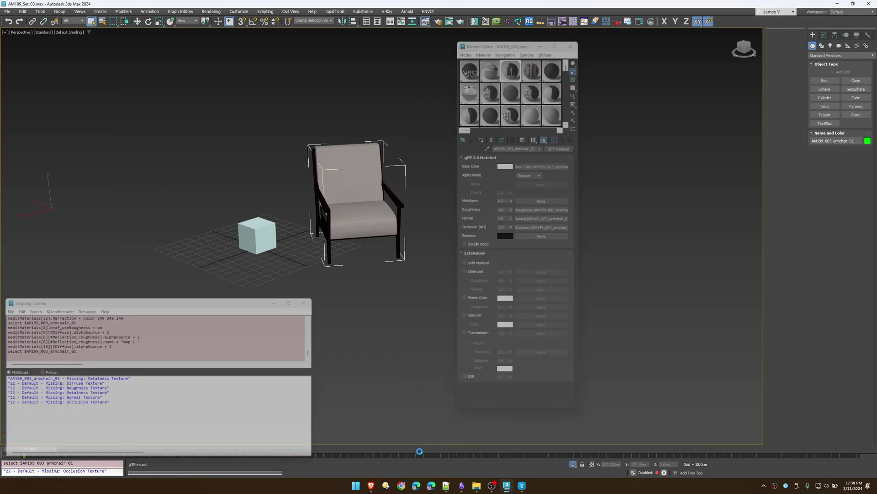
pyautogui.click(477, 485)
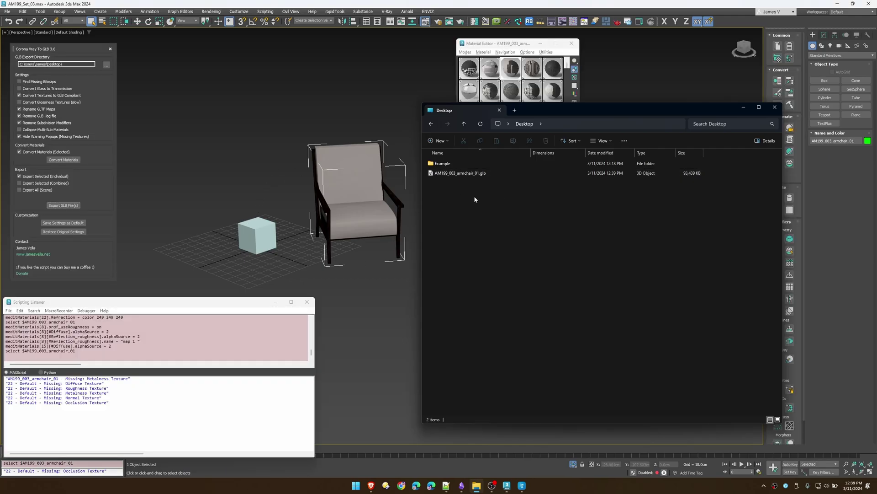
# Step: Return to 3ds Max and end the armchair and box isolation to show the whole furniture set
pyautogui.middleClick(231, 199)
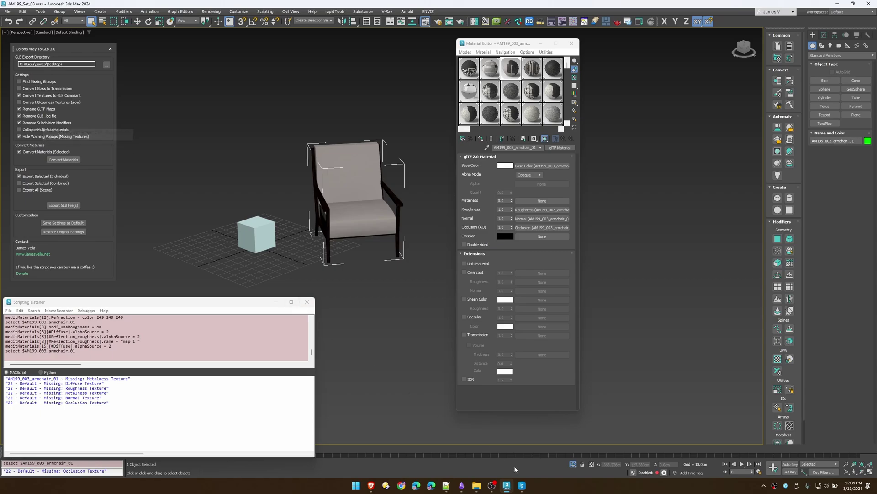
pyautogui.click(574, 465)
pyautogui.keyDown('alt'); pyautogui.moveTo(324, 216); pyautogui.dragTo(286, 220, button='middle'); pyautogui.keyUp('alt')
pyautogui.click(371, 276)
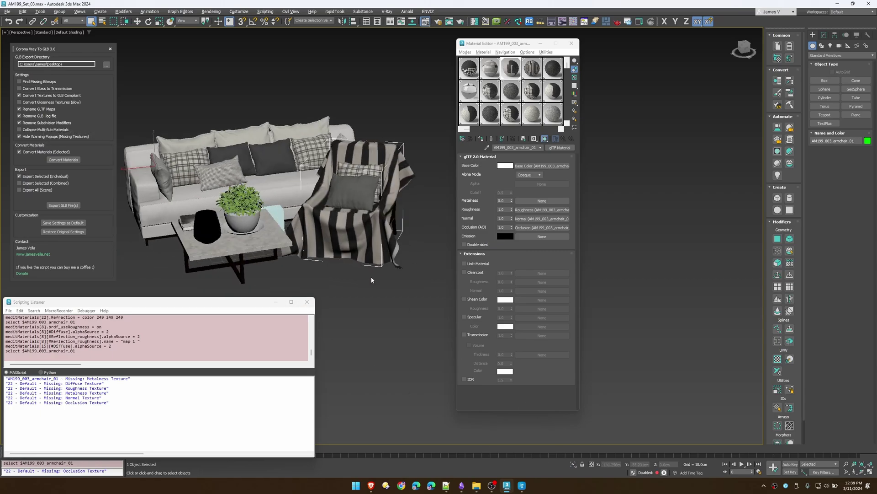
# Step: Select the blanket on the armchair and inspect its modifier stack and mesh edges in the viewport
pyautogui.click(374, 245)
pyautogui.click(824, 35)
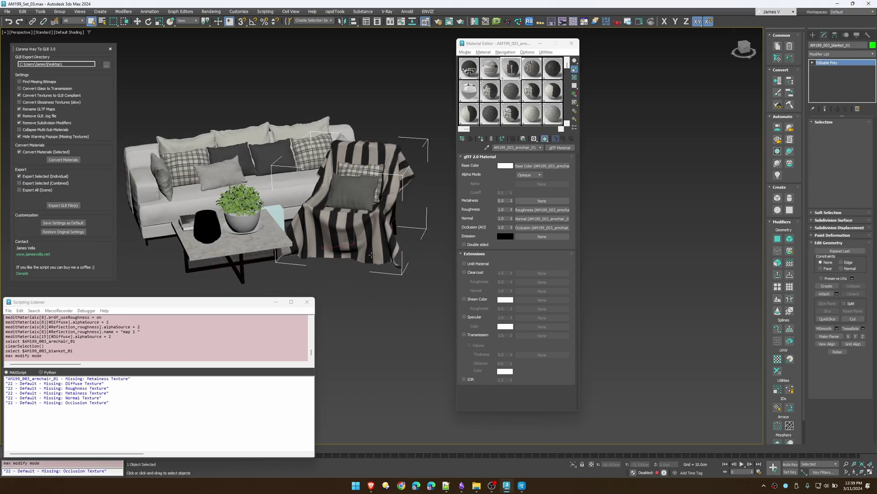
pyautogui.scroll(1, 361, 247)
pyautogui.press('F4')
pyautogui.press('F5')
pyautogui.scroll(2, 331, 238)
pyautogui.press('F4')
pyautogui.scroll(-5, 344, 232)
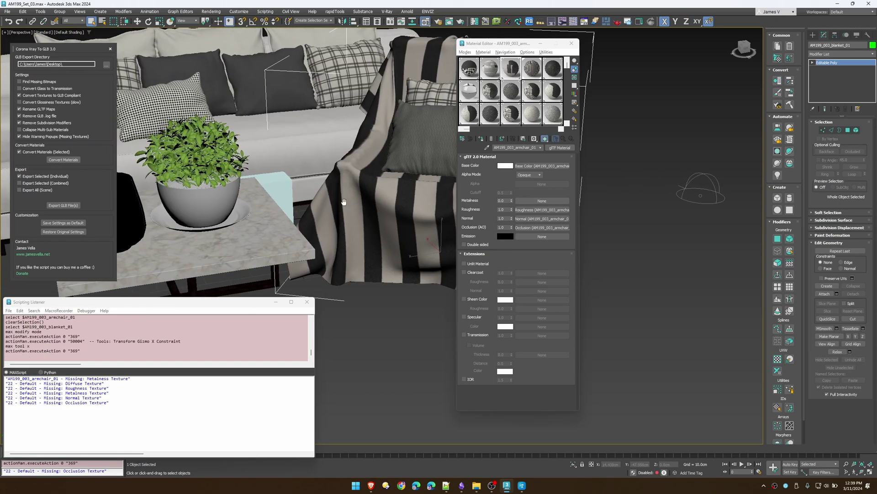
# Step: Reopen the recent scene AM199_Set_03.max to restore the original furniture set
pyautogui.click(7, 13)
pyautogui.moveTo(69, 46)
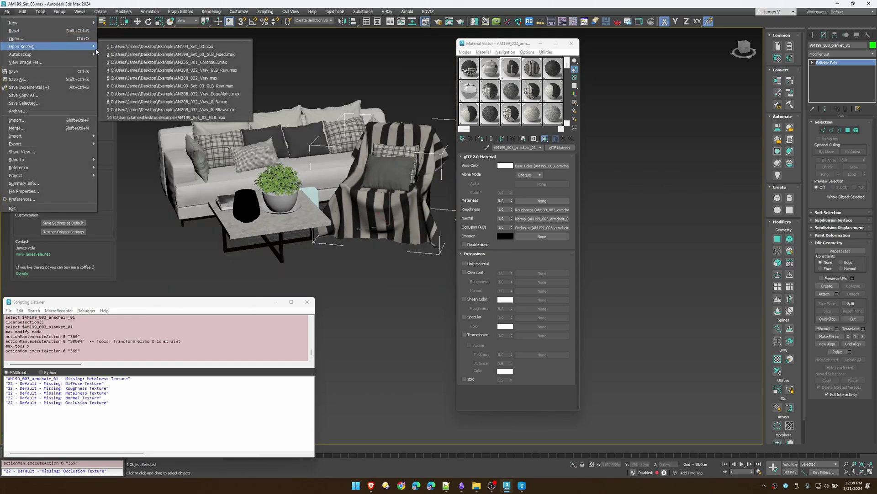
pyautogui.click(198, 47)
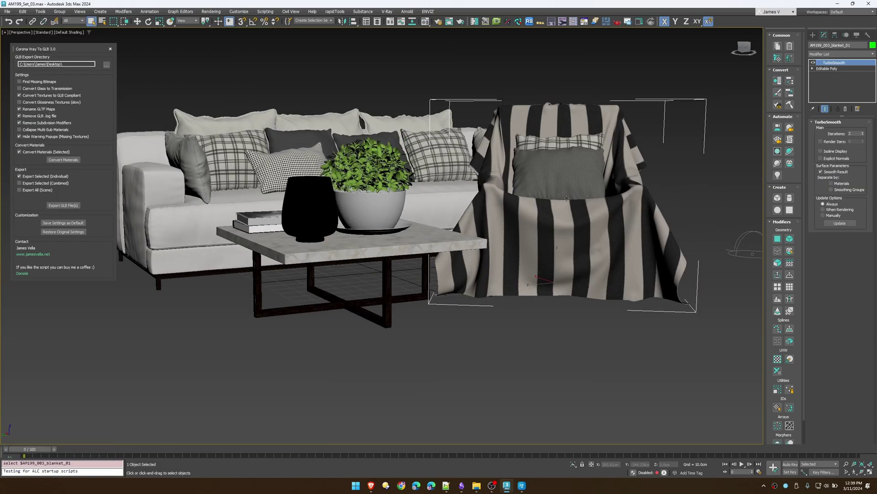
# Step: Show edged faces and examine the TurboSmooth mesh density of the lamp and the armchair blanket
pyautogui.keyDown('alt'); pyautogui.moveTo(570, 230); pyautogui.dragTo(580, 214, button='middle'); pyautogui.keyUp('alt')
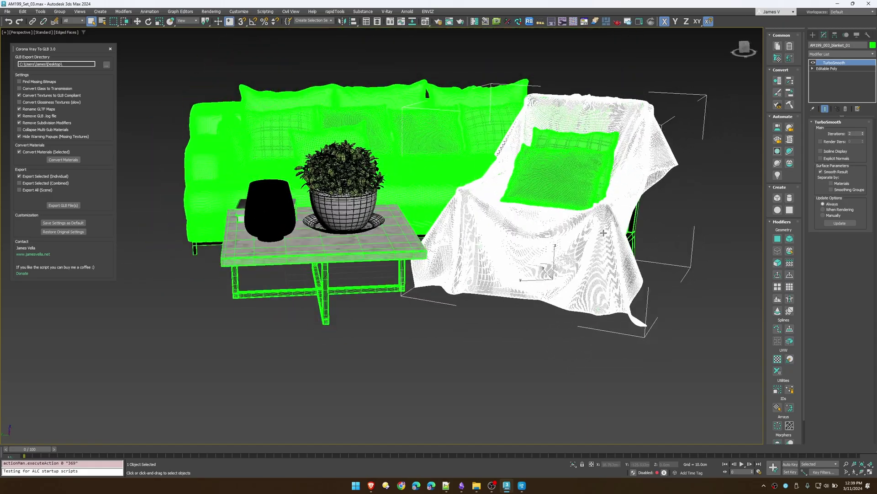
pyautogui.scroll(5, 604, 233)
pyautogui.scroll(-5, 604, 233)
pyautogui.moveTo(249, 197); pyautogui.dragTo(261, 194, button='middle')
pyautogui.click(262, 195)
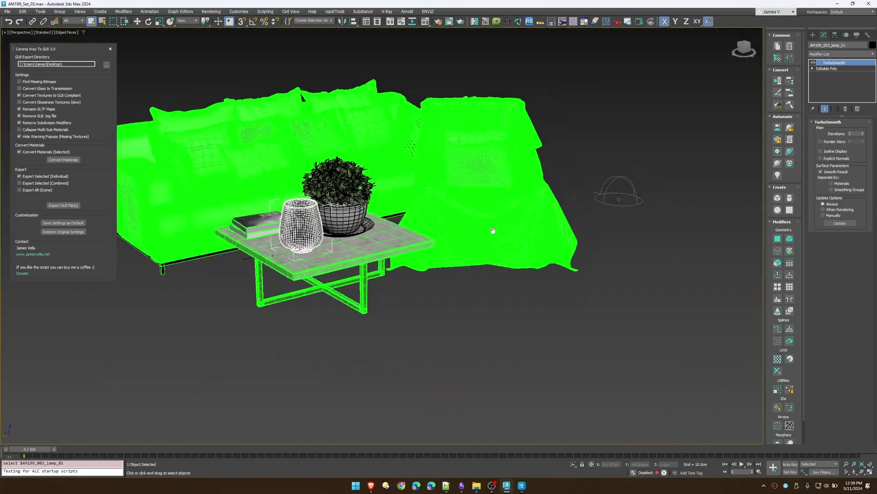
pyautogui.keyDown('alt'); pyautogui.moveTo(493, 231); pyautogui.dragTo(561, 280, button='middle'); pyautogui.keyUp('alt')
pyautogui.click(583, 266)
pyautogui.scroll(5, 583, 267)
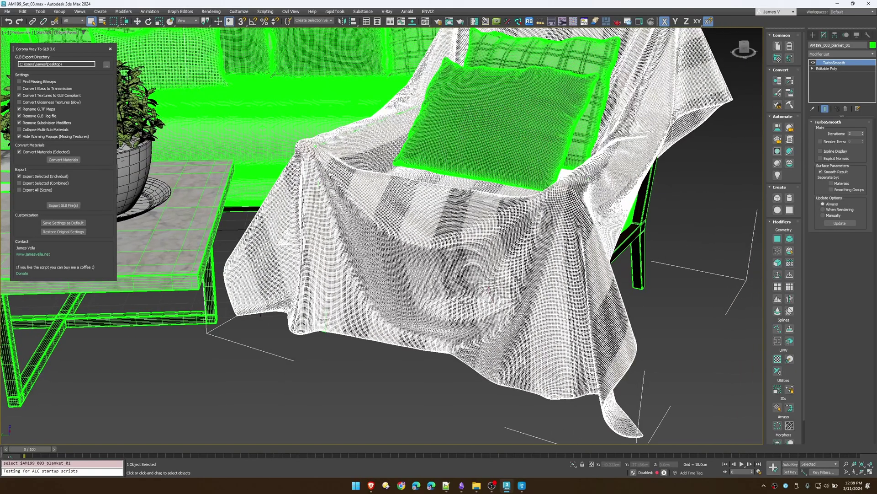
pyautogui.scroll(-3, 506, 275)
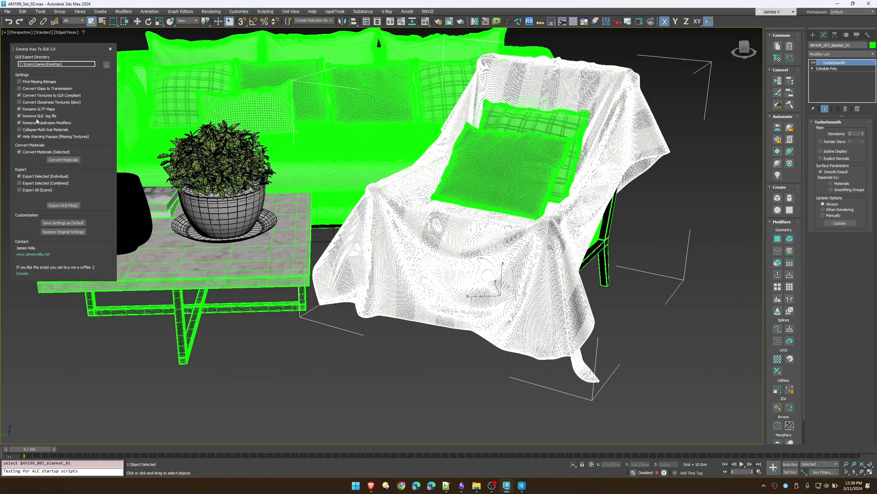
# Step: Disable Convert Textures to GLB Compliant and convert the selected blanket's material with Remove Subdivision Modifiers enabled
pyautogui.click(51, 94)
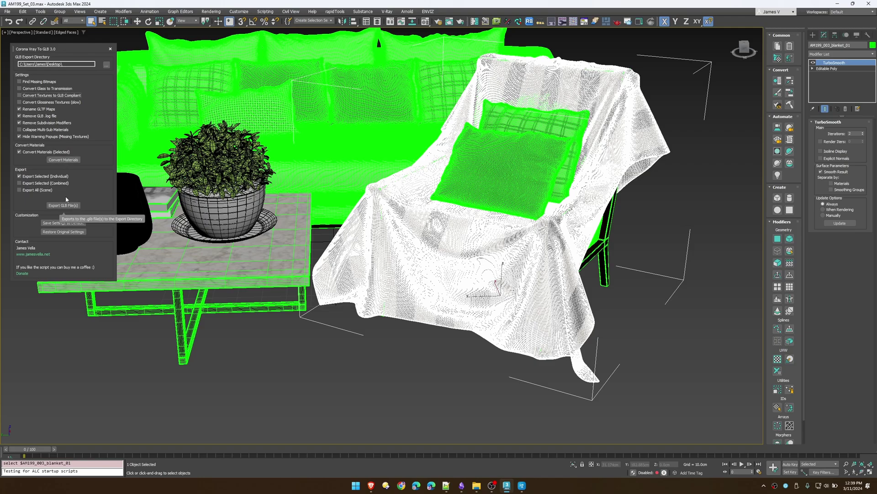
pyautogui.click(68, 161)
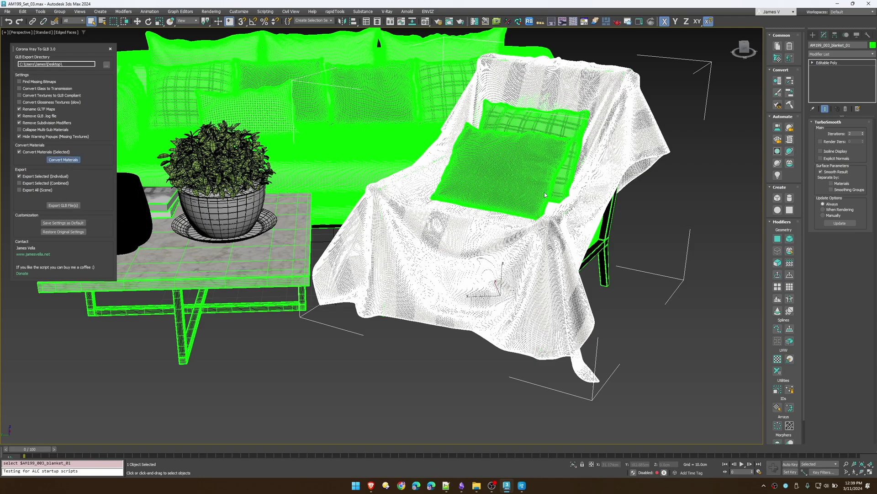
# Step: Switch to the Babylon.js sandbox in the browser, inspect the blanket in AM199_Set_03.glb, and return to 3ds Max
pyautogui.click(371, 485)
pyautogui.moveTo(311, 229); pyautogui.dragTo(313, 128)
pyautogui.scroll(3, 229, 207)
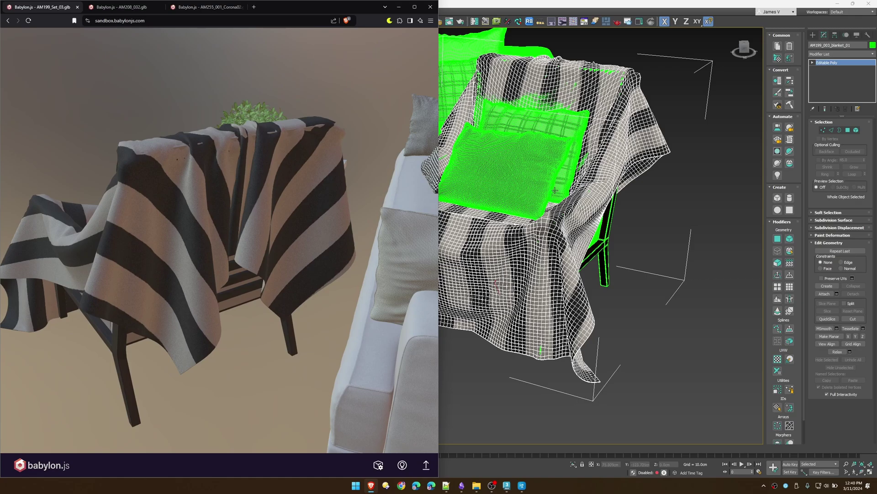
pyautogui.moveTo(290, 195); pyautogui.dragTo(232, 210)
pyautogui.hotkey('alt', 'Tab')
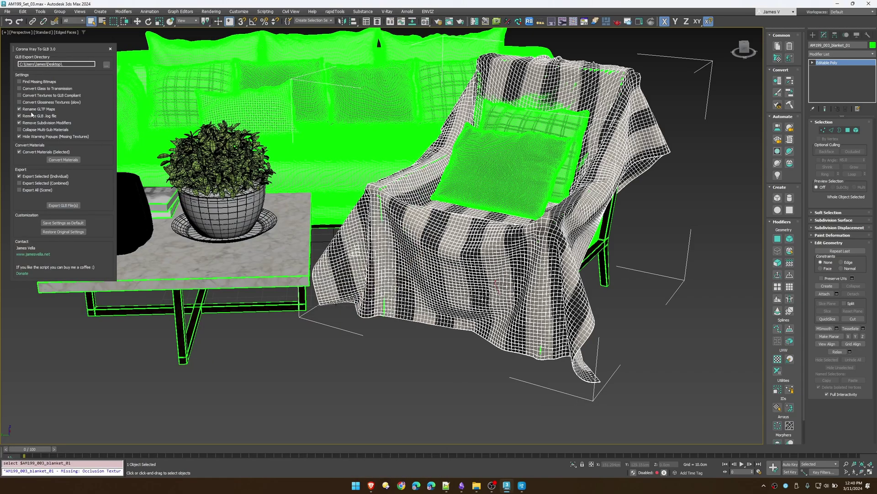
# Step: Check the Collapse Multi-Sub Materials description and change the AM199_003_pillow_08 material to Multi/Sub-Object, keeping the old material as sub-material
pyautogui.moveTo(55, 132)
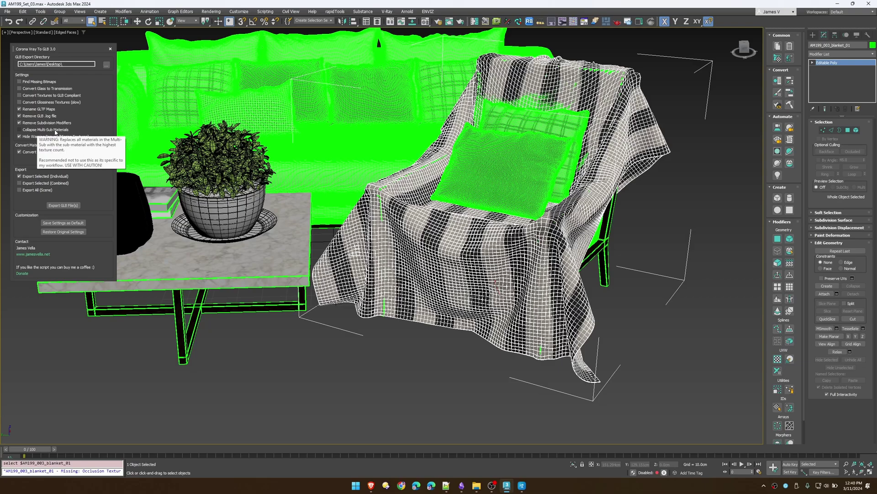
pyautogui.moveTo(271, 186); pyautogui.dragTo(361, 201, button='middle')
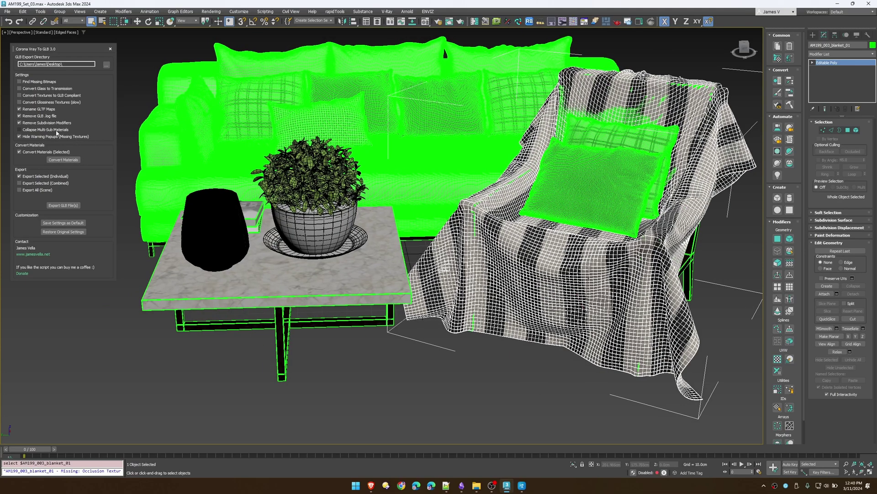
pyautogui.moveTo(57, 133)
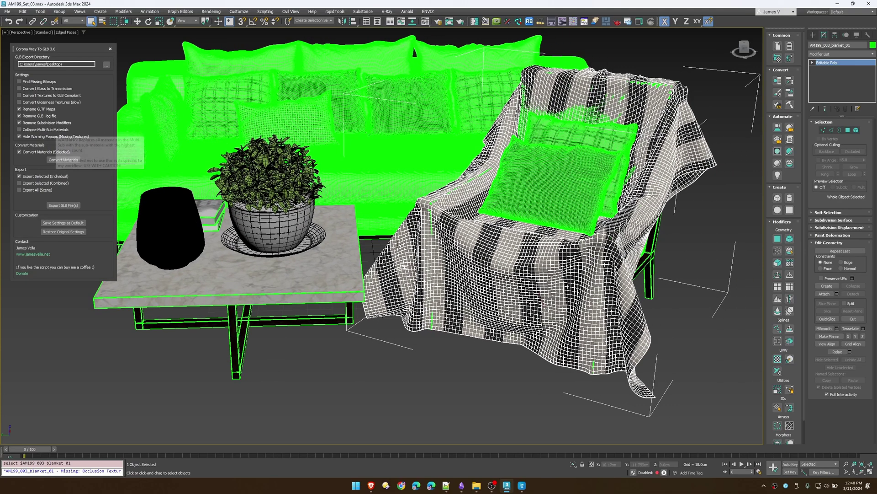
pyautogui.click(425, 21)
pyautogui.click(521, 109)
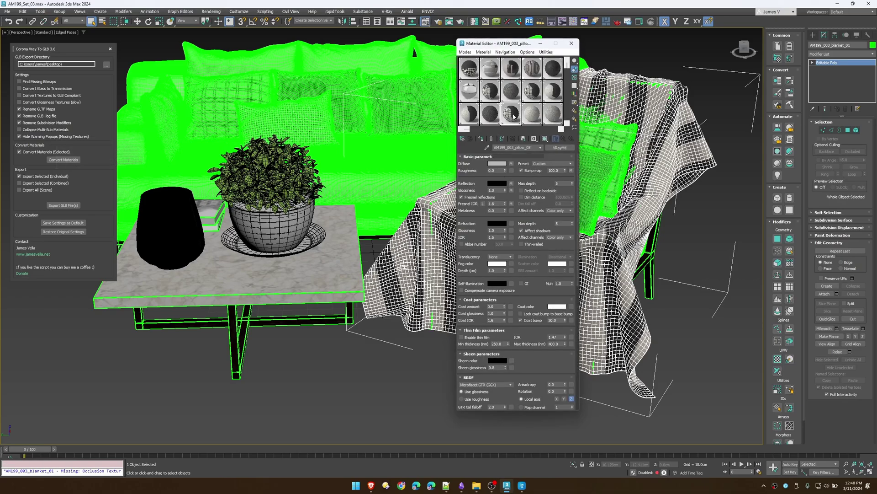
pyautogui.click(560, 147)
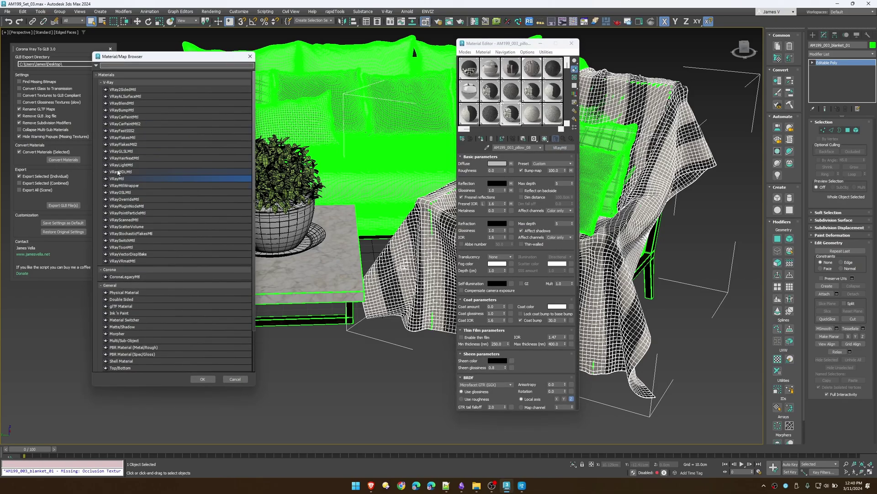
pyautogui.scroll(-2, 123, 315)
pyautogui.doubleClick(132, 299)
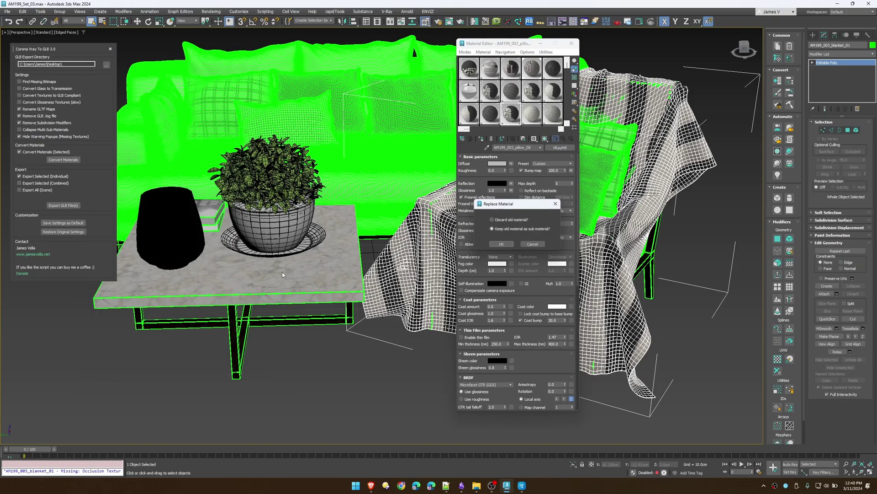
pyautogui.click(492, 219)
pyautogui.click(503, 246)
# Step: Fill sub-material slots 2 to 4 with the pillow material, replace the Multi/Sub-Object with slot 4's VRayMtl, and close the Material Editor
pyautogui.moveTo(525, 191); pyautogui.dragTo(527, 201)
pyautogui.click(503, 248)
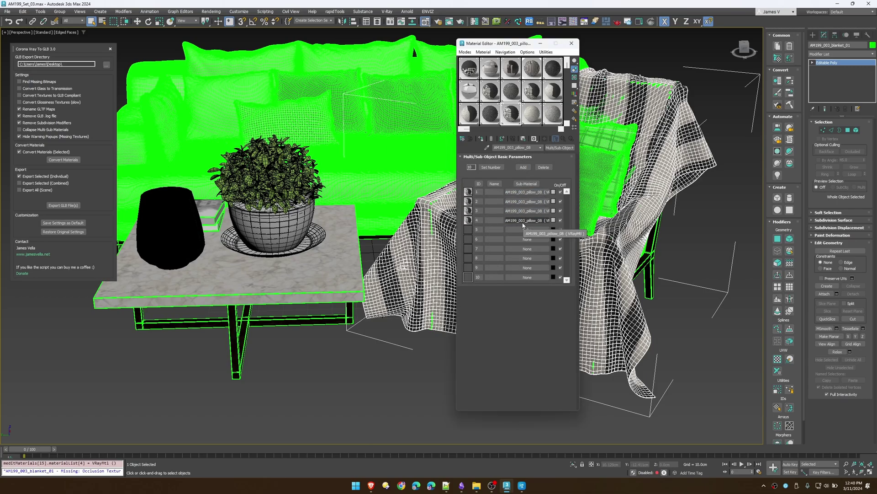
pyautogui.moveTo(562, 150); pyautogui.dragTo(562, 149)
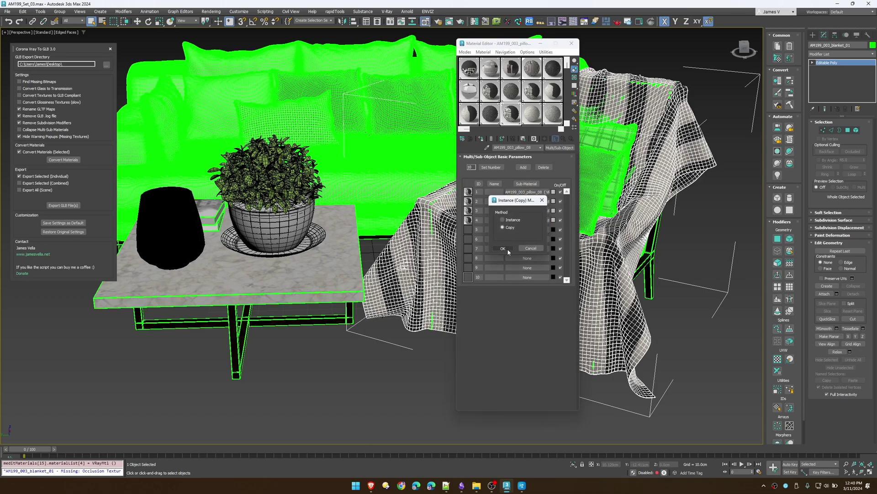
pyautogui.click(509, 220)
pyautogui.click(503, 248)
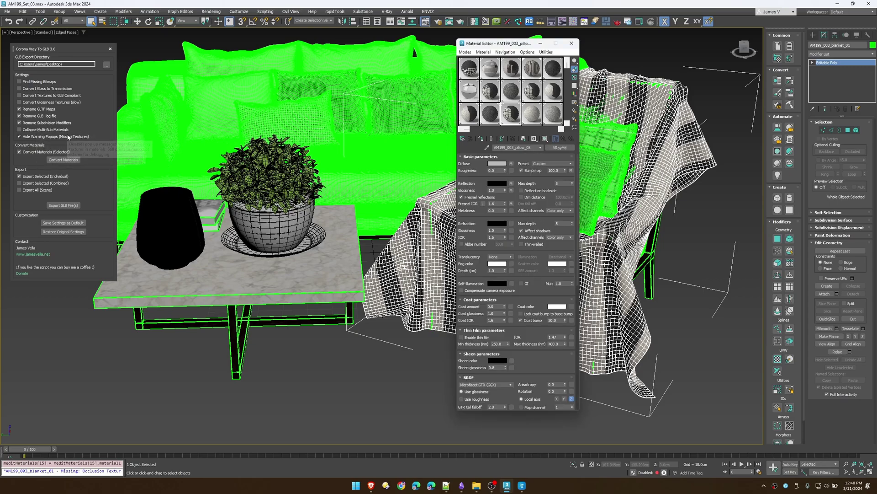
pyautogui.click(571, 43)
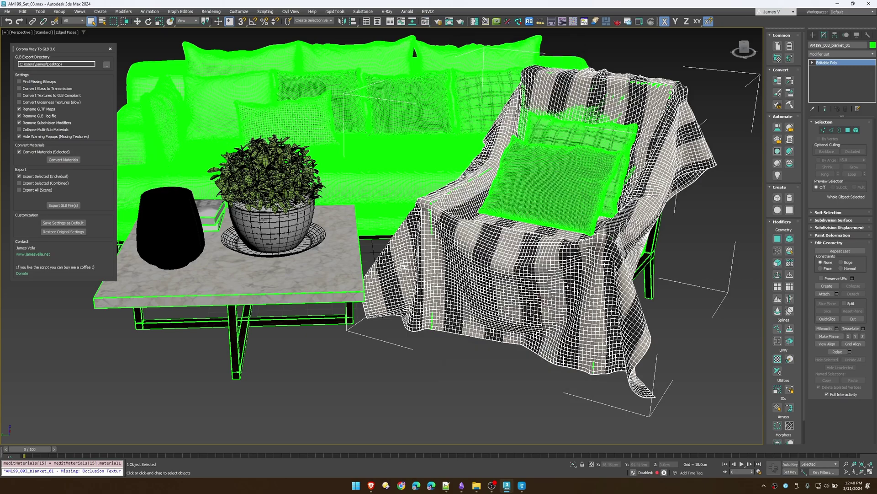
# Step: Disable Hide Warning Popups (Missing Textures), convert the potted plant's material, and dismiss the missing-textures warning
pyautogui.click(277, 220)
pyautogui.click(59, 137)
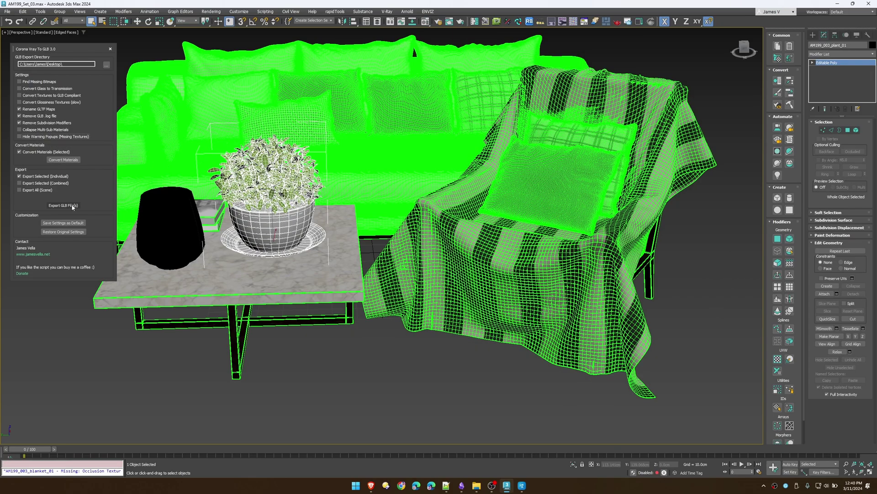
pyautogui.click(63, 159)
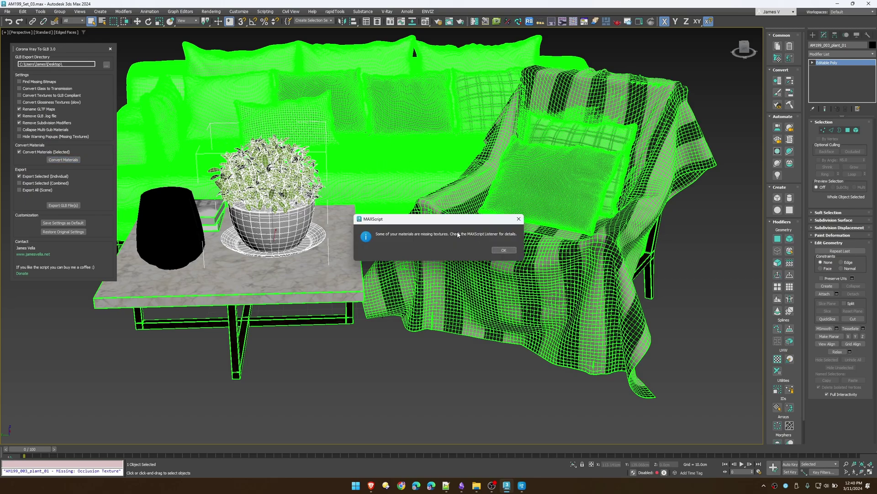
pyautogui.click(503, 251)
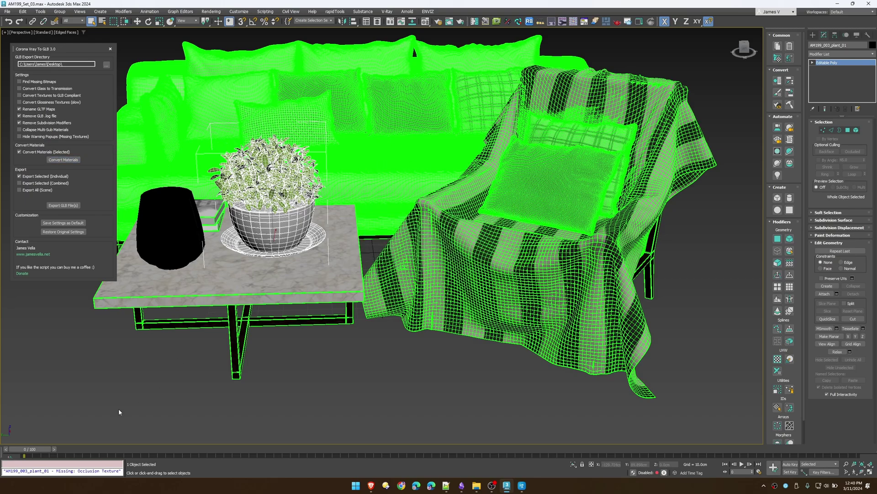
# Step: Open the Scripting Listener window and review the missing-texture lines listed for AM199_003_plant_01
pyautogui.rightClick(49, 469)
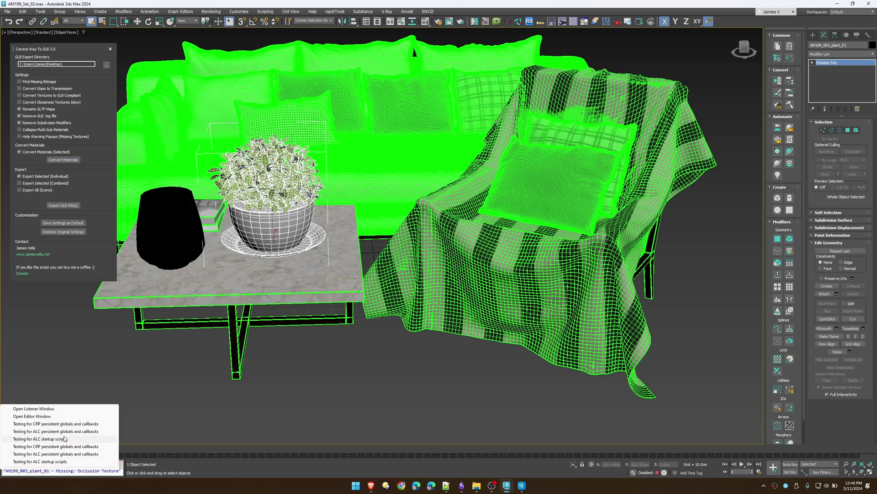
pyautogui.click(45, 409)
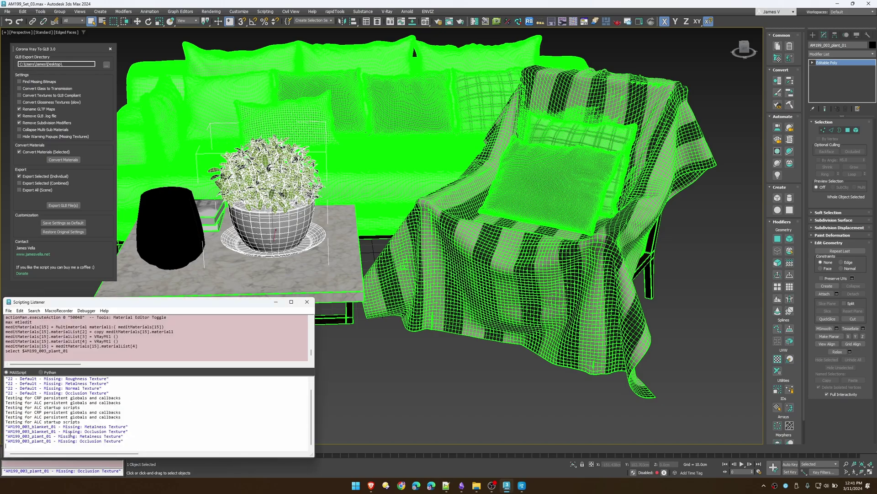
pyautogui.moveTo(263, 244); pyautogui.dragTo(317, 243, button='middle')
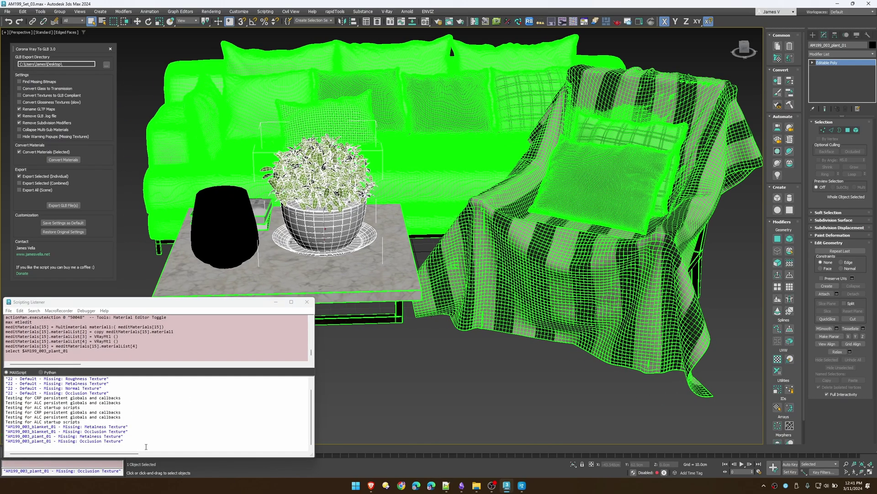
pyautogui.moveTo(80, 436); pyautogui.dragTo(116, 443)
pyautogui.click(88, 421)
pyautogui.moveTo(373, 242); pyautogui.dragTo(407, 247, button='middle')
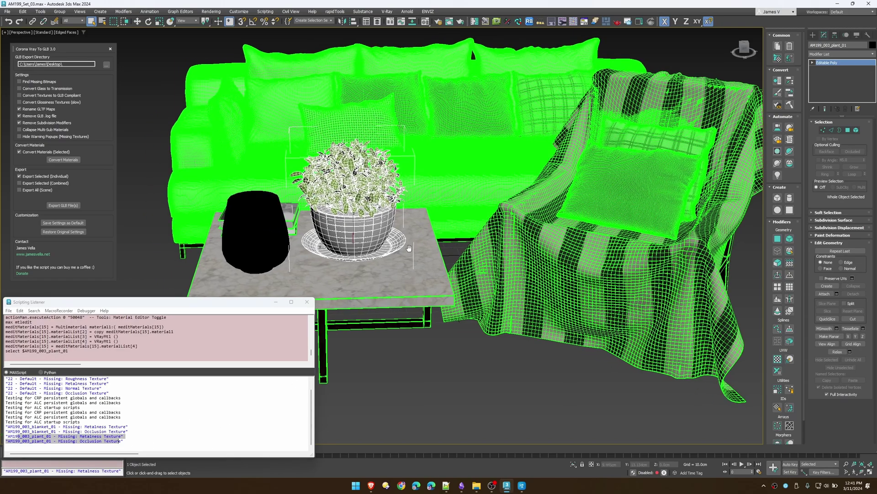
# Step: Load the plant's converted glTF material in the Material Editor, check its Metalness and Occlusion map slots, and close the editor
pyautogui.press('m')
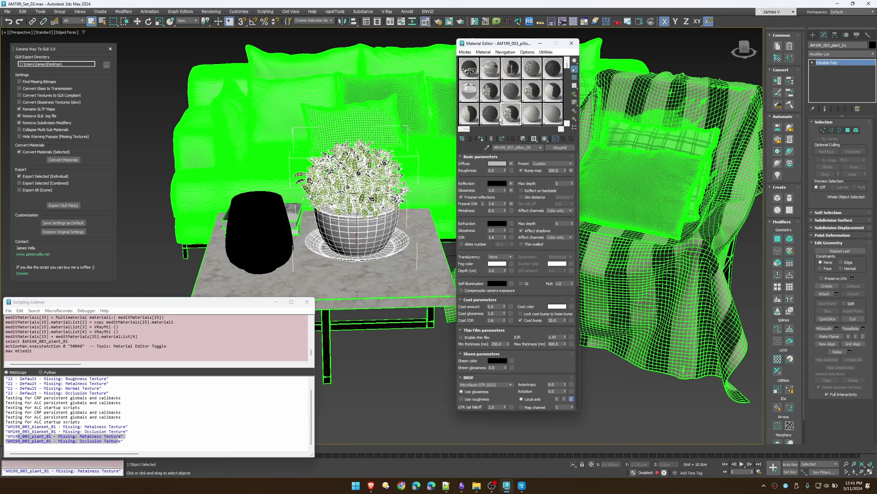
pyautogui.click(488, 147)
pyautogui.click(382, 194)
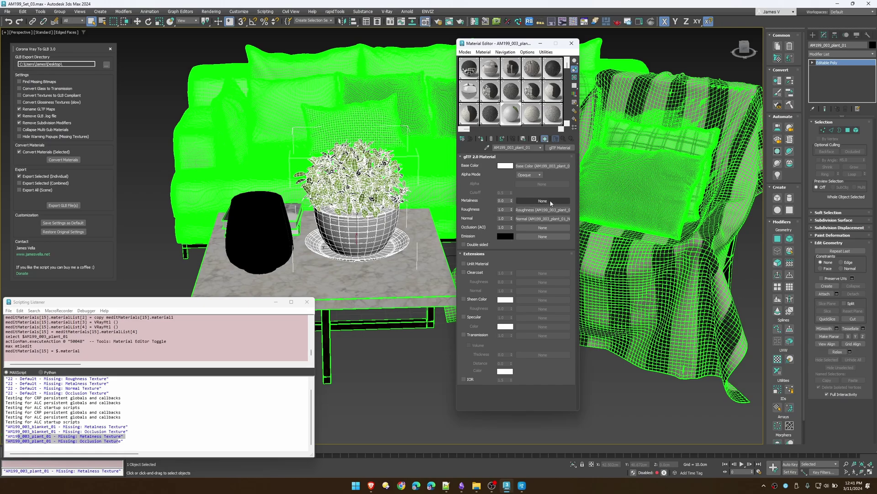
pyautogui.click(571, 43)
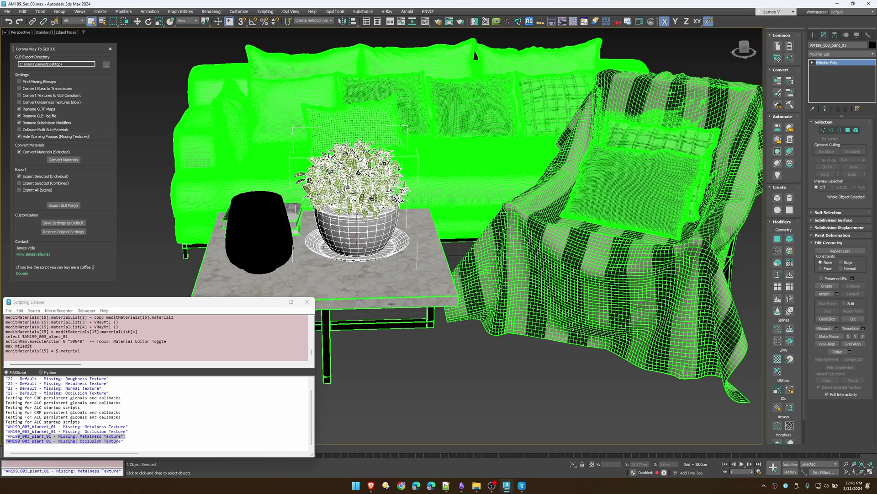
# Step: Enable Hide Warning Popups (Missing Textures) again and convert the coffee table's material
pyautogui.click(365, 284)
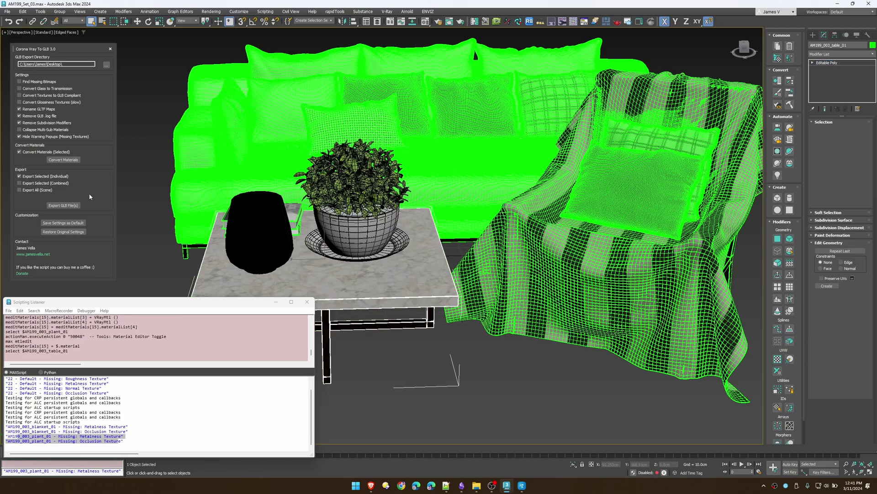
pyautogui.click(68, 161)
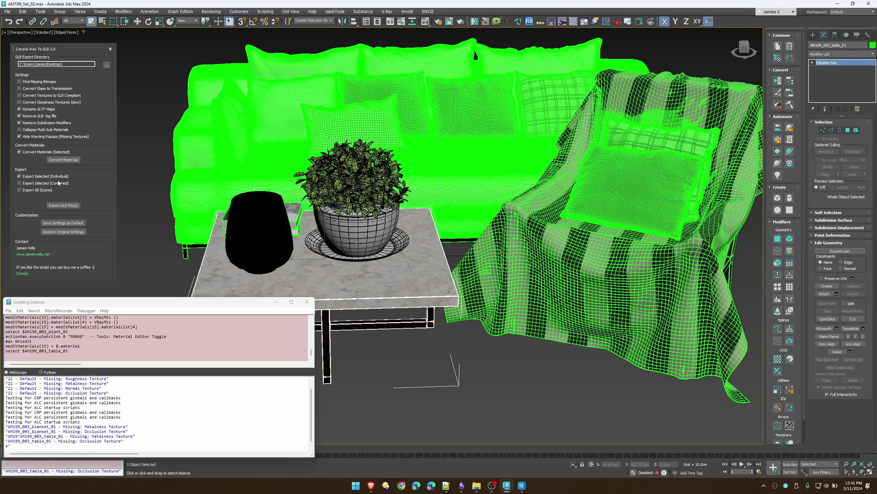
# Step: Disable the Convert Materials (Selected) option in the exporter settings
pyautogui.click(36, 152)
pyautogui.scroll(-5, 229, 178)
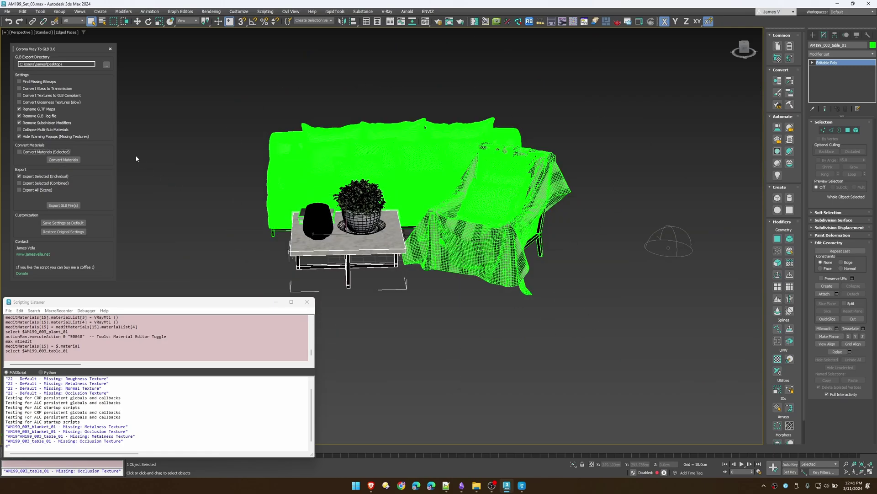
# Step: Enable Convert Materials (Selected) for the coffee table, clear the selection, and turn the option off again
pyautogui.click(51, 155)
pyautogui.keyDown('alt'); pyautogui.moveTo(399, 216); pyautogui.dragTo(344, 226, button='middle'); pyautogui.keyUp('alt')
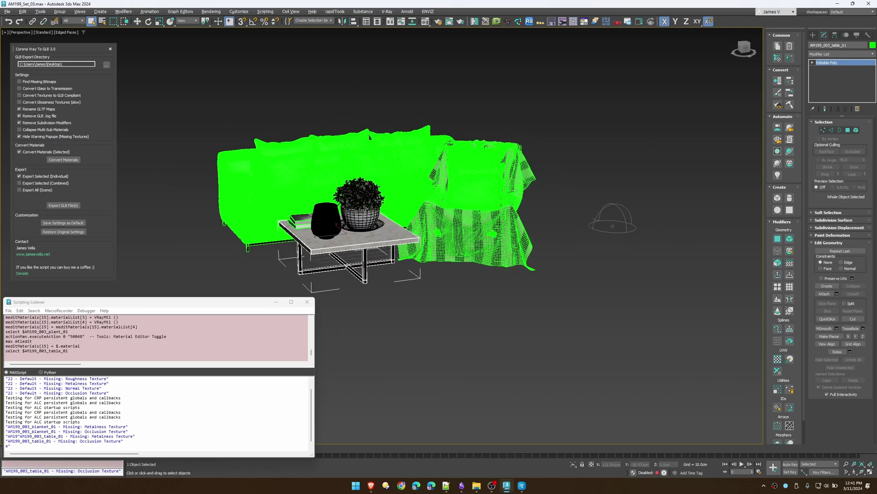
pyautogui.click(63, 160)
pyautogui.click(445, 326)
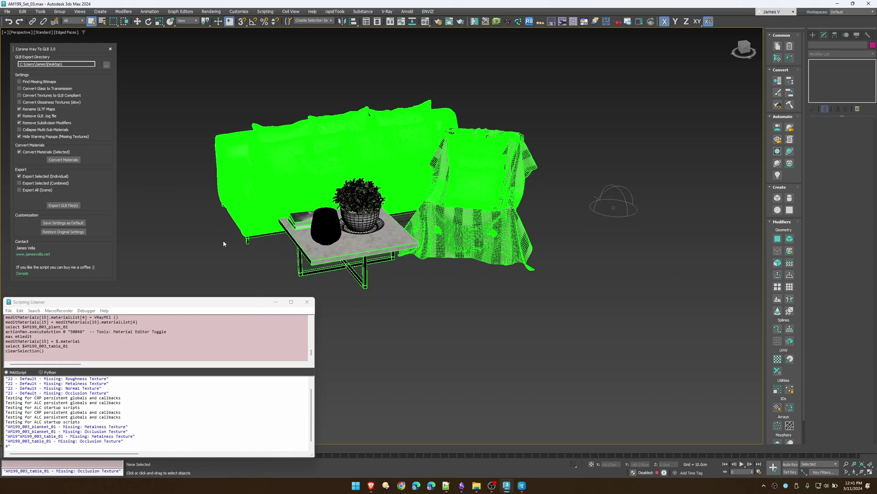
pyautogui.click(50, 153)
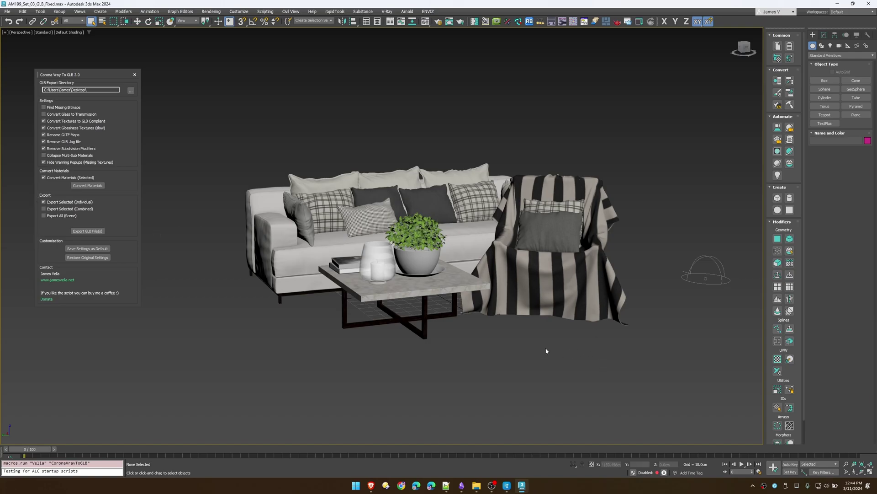
pyautogui.hotkey('ctrl', 'a')
pyautogui.keyDown('alt'); pyautogui.moveTo(303, 201); pyautogui.dragTo(457, 387, button='middle'); pyautogui.keyUp('alt')
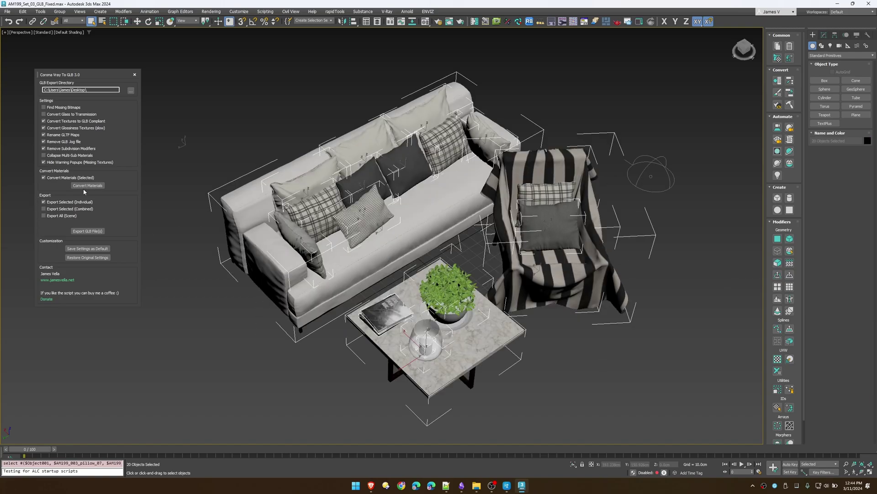
pyautogui.keyDown('alt'); pyautogui.moveTo(355, 299); pyautogui.dragTo(414, 343, button='middle'); pyautogui.keyUp('alt')
pyautogui.hotkey('ctrl', 'd')
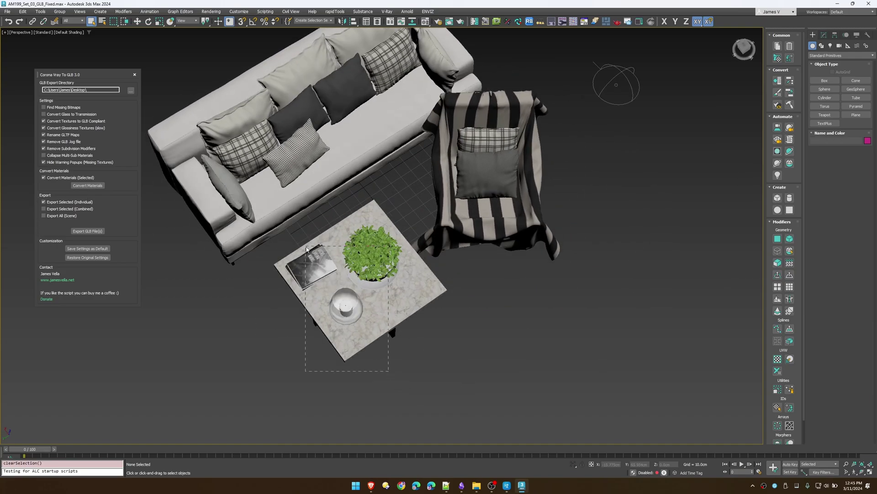
# Step: Select the coffee table with the objects on it and export each one as an individual GLB file
pyautogui.moveTo(306, 248); pyautogui.dragTo(306, 247)
pyautogui.press('F3')
pyautogui.press('F3')
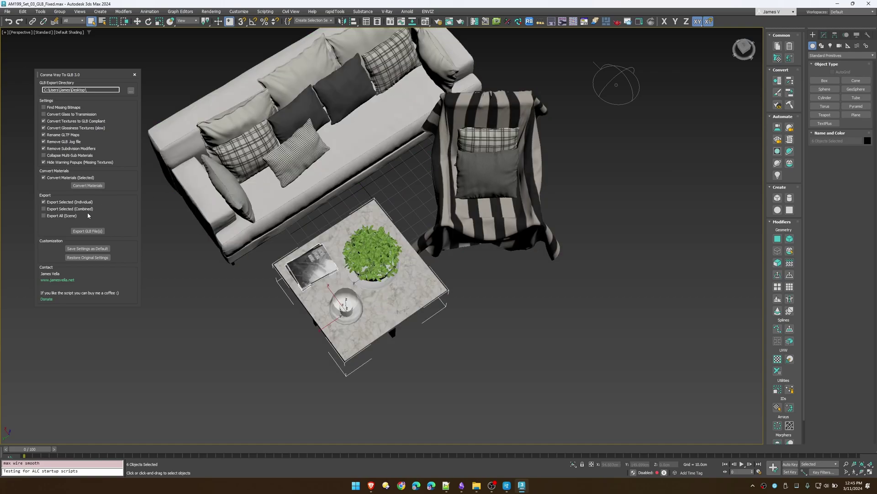
pyautogui.click(88, 232)
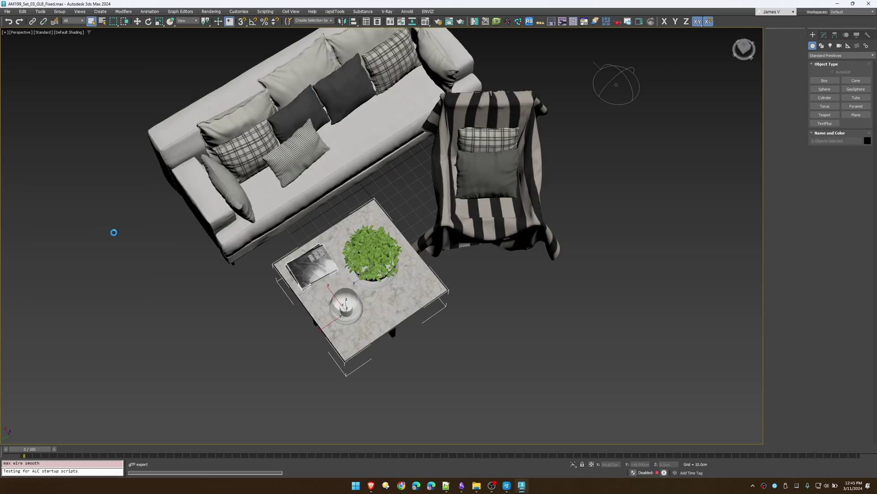
# Step: Open the Desktop folder in File Explorer and preview the exported book, lamp, Object001 and table GLB files in the Babylon.js sandbox
pyautogui.click(477, 485)
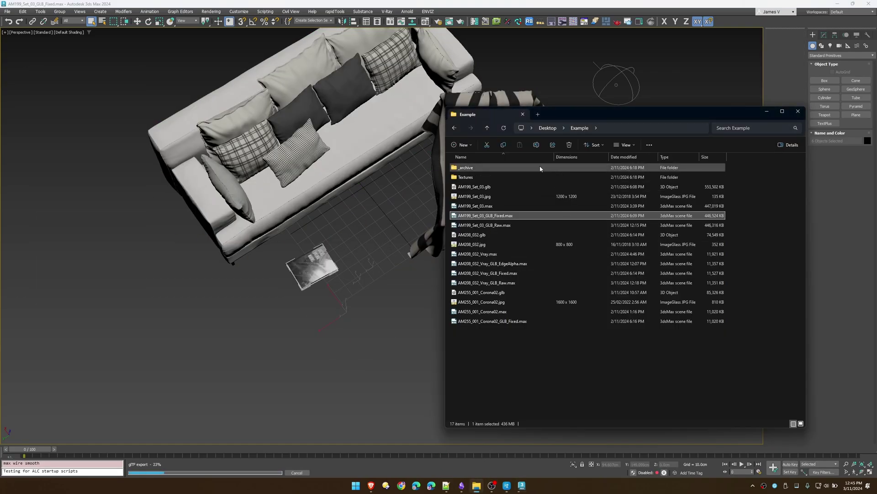
pyautogui.click(547, 128)
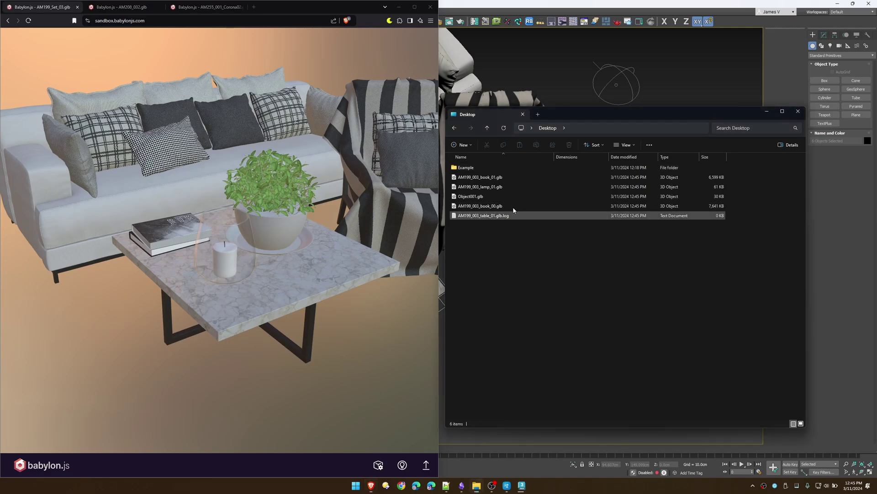
pyautogui.moveTo(496, 177); pyautogui.dragTo(268, 257)
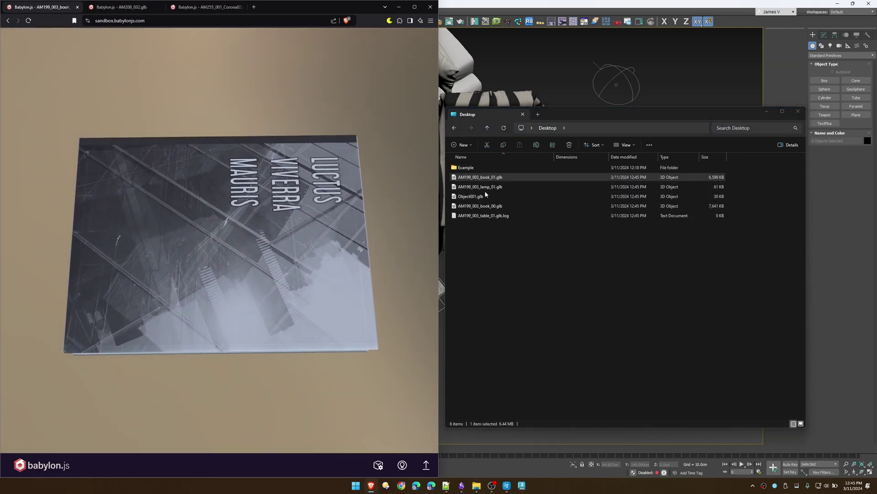
pyautogui.moveTo(491, 189); pyautogui.dragTo(251, 254)
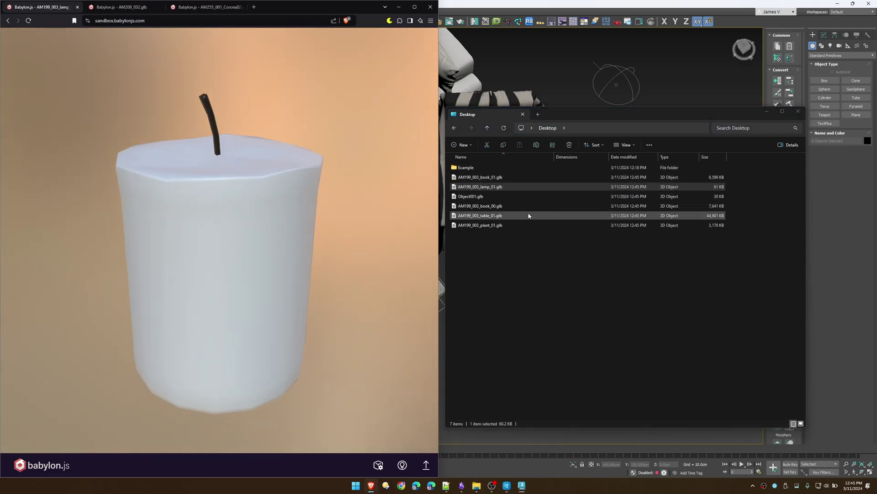
pyautogui.moveTo(470, 198); pyautogui.dragTo(220, 210)
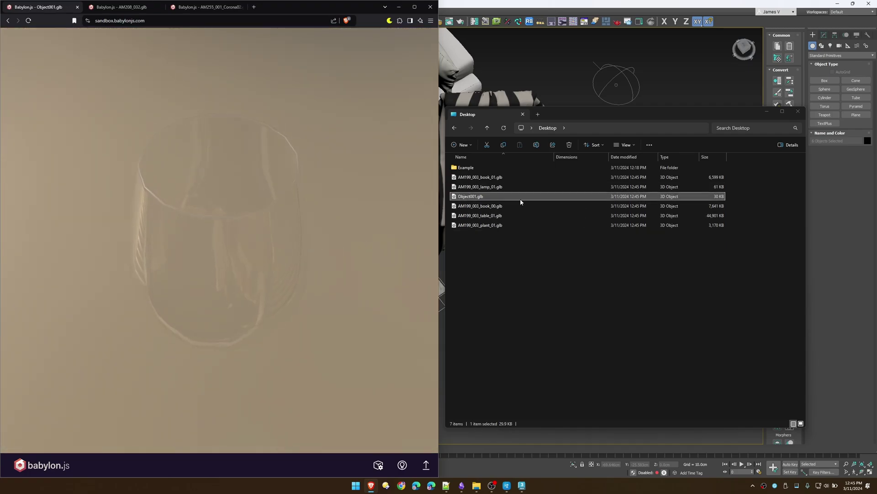
pyautogui.moveTo(521, 205); pyautogui.dragTo(327, 242)
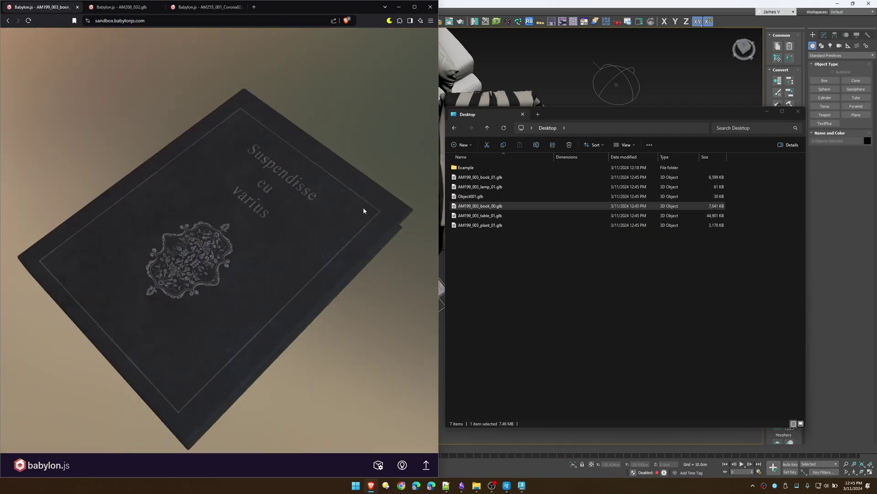
pyautogui.moveTo(480, 215); pyautogui.dragTo(240, 225)
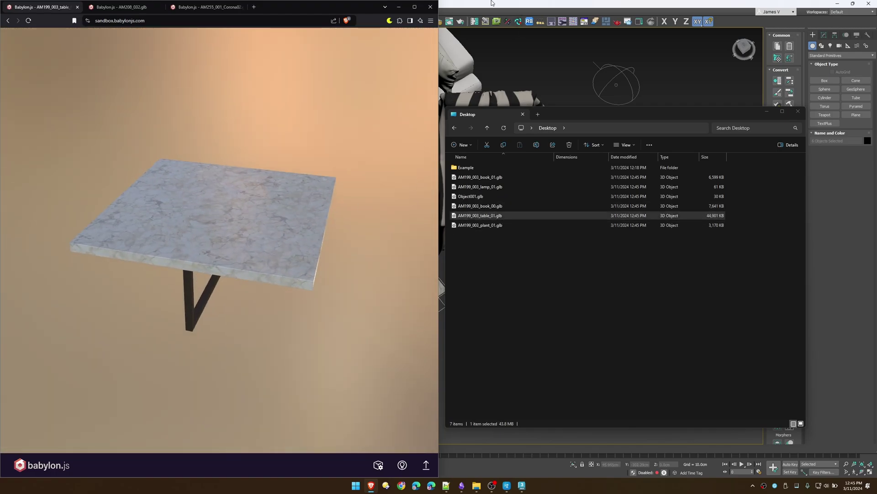
# Step: Back in 3ds Max, export the selected coffee table objects with Export Selected (Combined) under the file name "name"
pyautogui.click(491, 9)
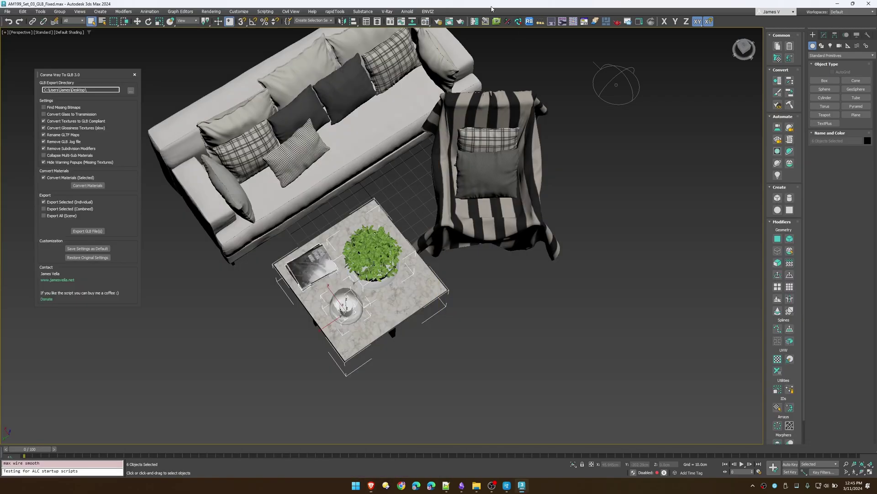
pyautogui.click(71, 209)
pyautogui.click(90, 223)
pyautogui.write('name')
pyautogui.click(87, 231)
# Step: Switch to File Explorer, load name.glb into the Babylon.js sandbox, and inspect the combined coffee table model
pyautogui.click(477, 489)
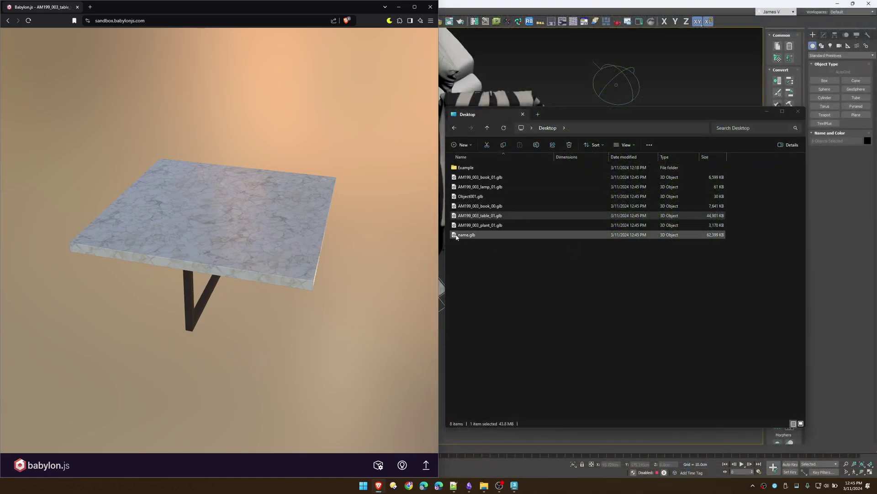
pyautogui.moveTo(458, 236); pyautogui.dragTo(243, 246)
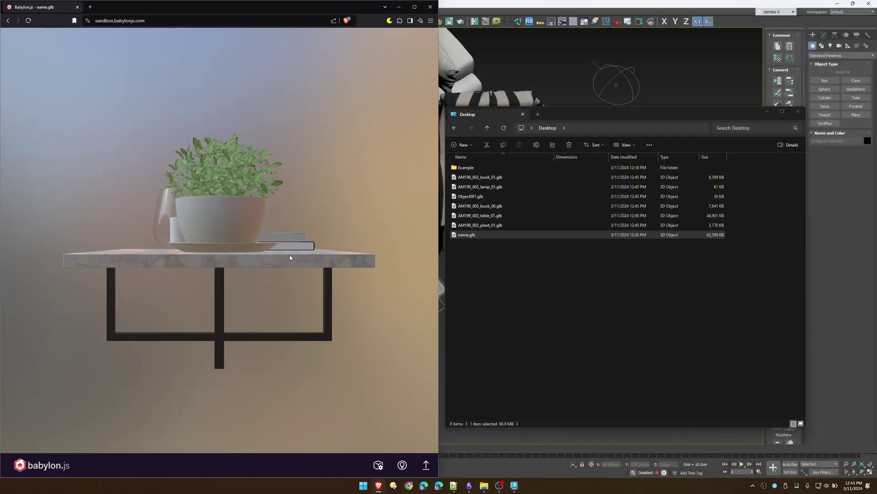
pyautogui.moveTo(289, 254)
pyautogui.mouseDown()
pyautogui.moveTo(283, 274)
pyautogui.moveTo(278, 251)
pyautogui.moveTo(119, 233)
pyautogui.moveTo(291, 255)
pyautogui.mouseUp()
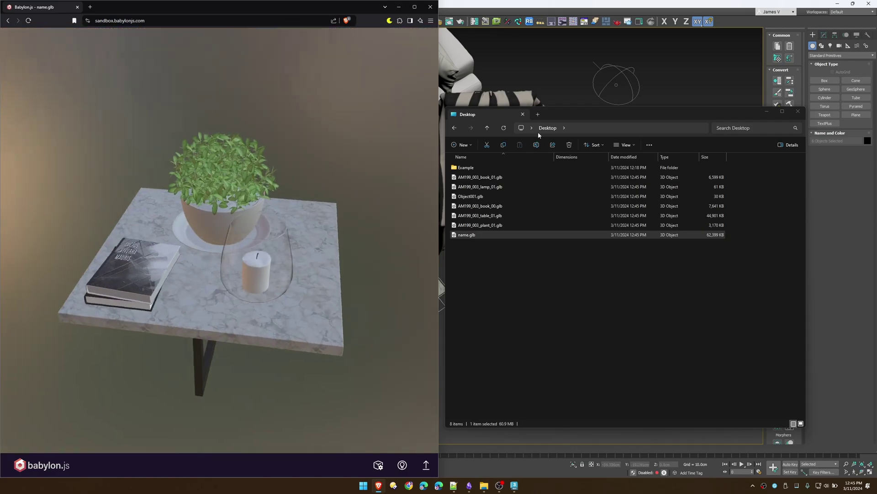
# Step: Return to 3ds Max, choose Export All (Scene), select the whole furniture set, and switch back to Export Selected (Individual)
pyautogui.click(540, 4)
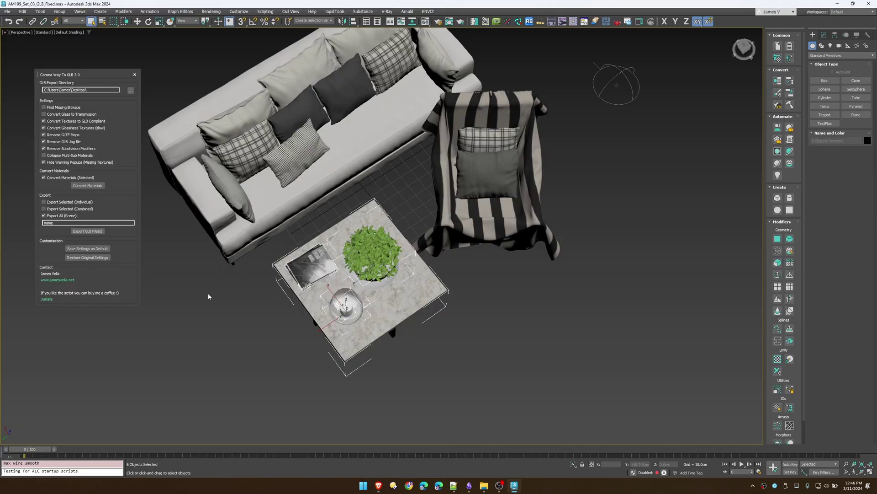
pyautogui.scroll(-4, 311, 241)
pyautogui.moveTo(412, 298); pyautogui.dragTo(217, 84)
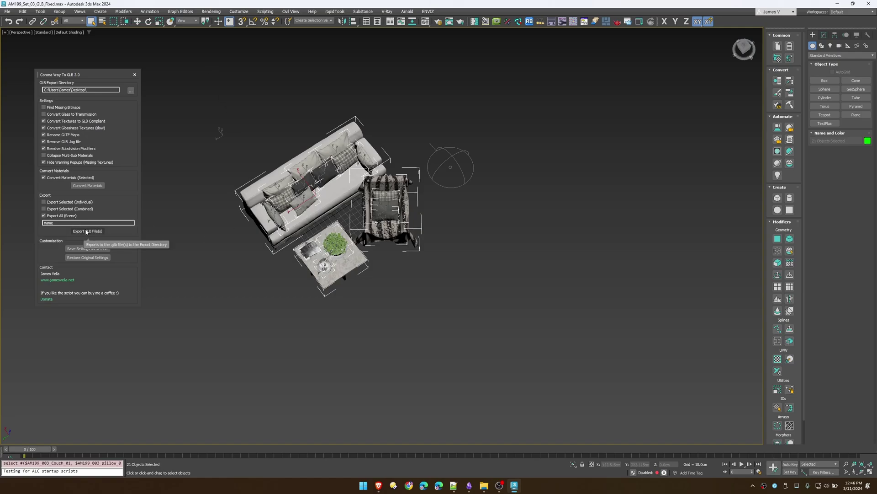
pyautogui.click(62, 205)
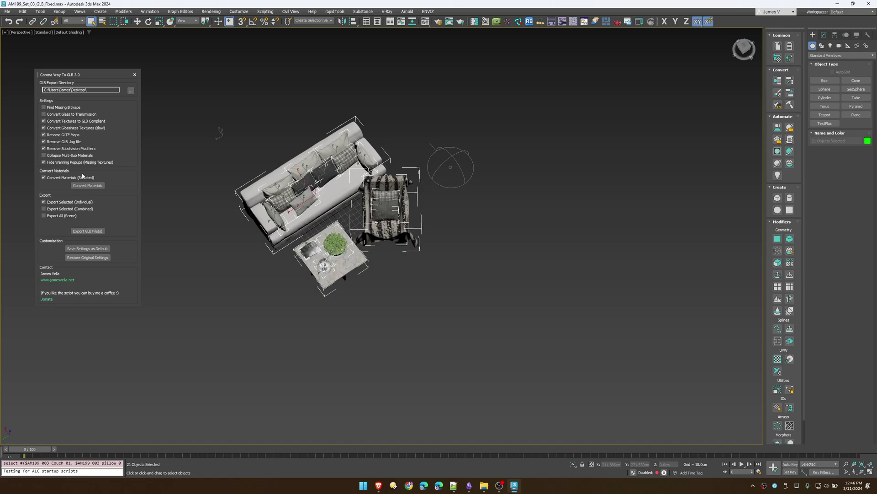
# Step: Save the current exporter settings as default, reopen the exporter, and restore its original settings
pyautogui.click(84, 249)
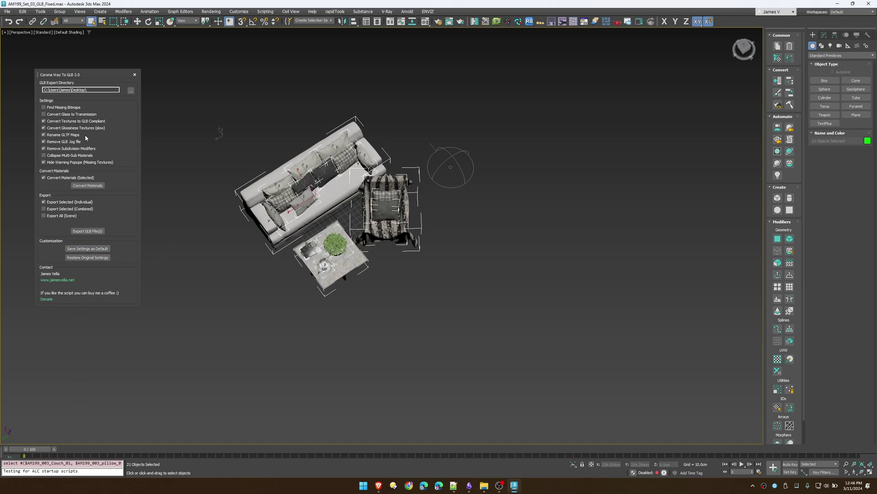
pyautogui.click(135, 75)
pyautogui.click(474, 21)
pyautogui.click(84, 259)
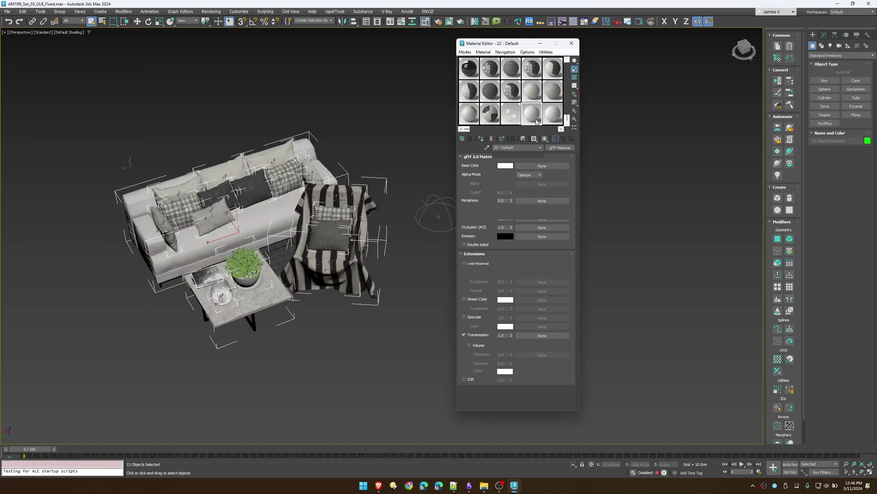
# Step: Inspect the 22 - Default glTF material and change the renderer to Corona in Render Setup
pyautogui.click(537, 122)
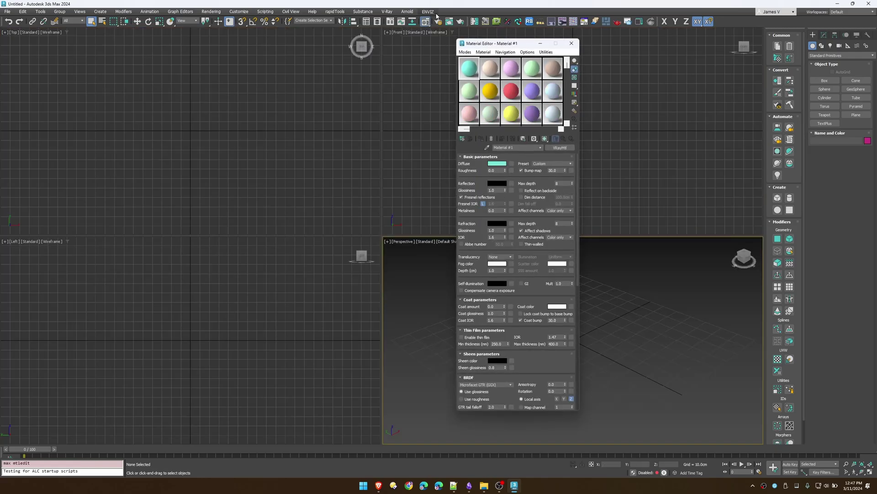
pyautogui.press('F10')
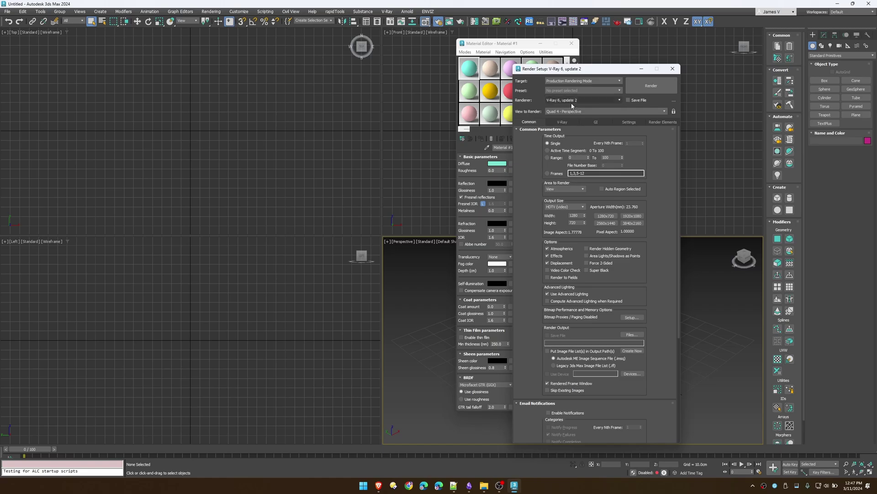
pyautogui.click(566, 99)
pyautogui.click(564, 133)
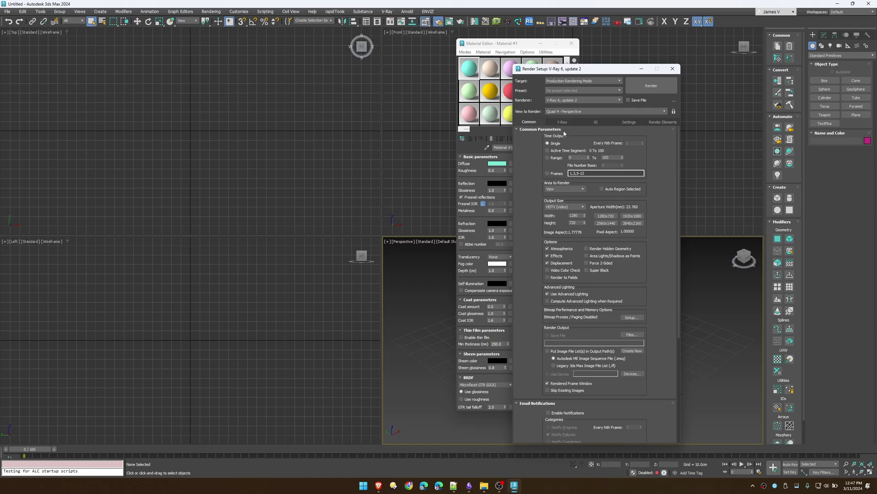
pyautogui.click(673, 68)
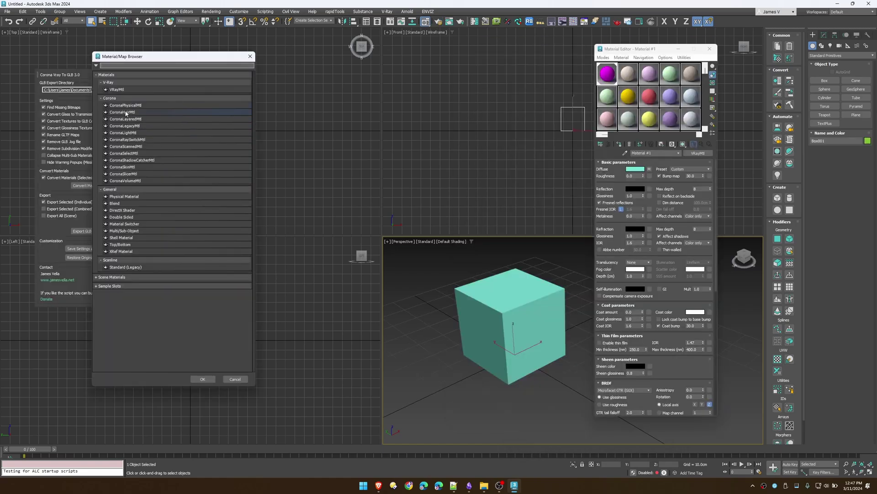
# Step: Change the box's material to CoronaPhysicalMtl and assign a CoronaColor map to its base color
pyautogui.doubleClick(133, 106)
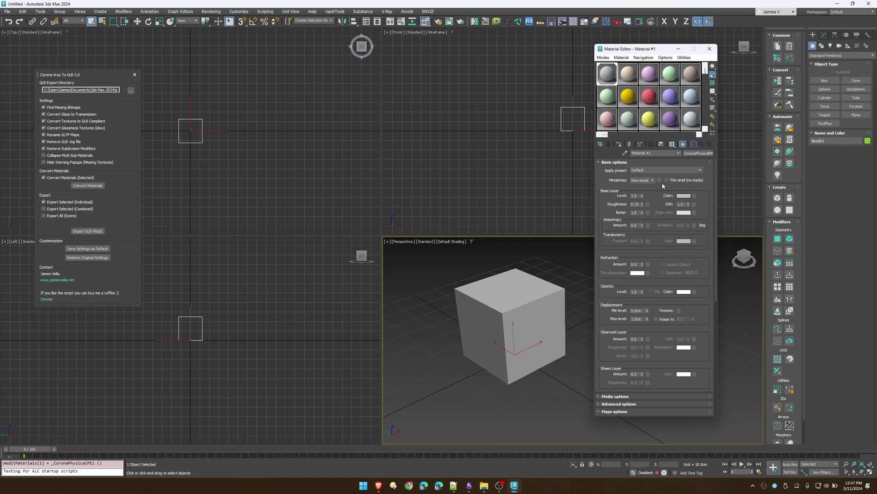
pyautogui.click(694, 195)
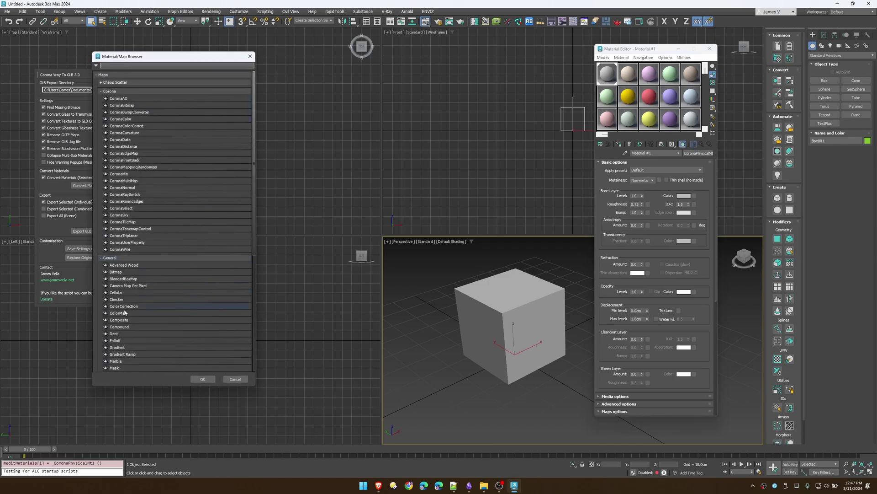
pyautogui.doubleClick(121, 119)
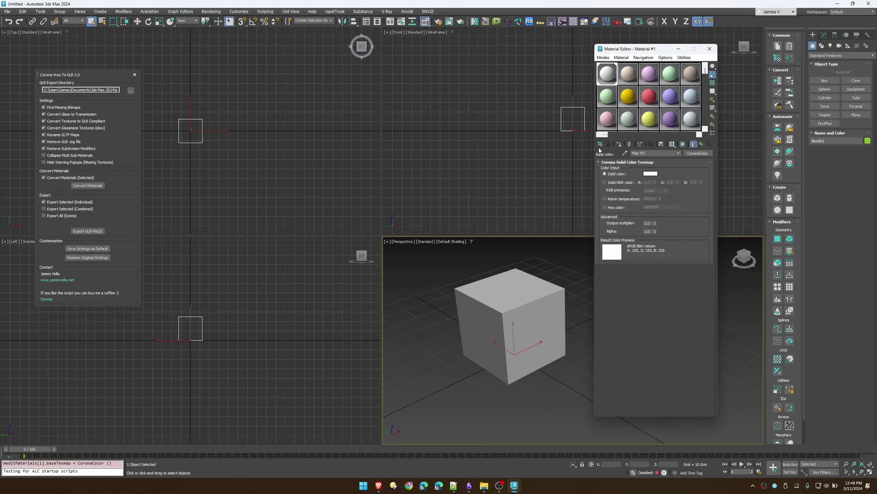
# Step: Set the CoronaColor map's solid color to magenta, RGB 255, 0, 255
pyautogui.click(653, 174)
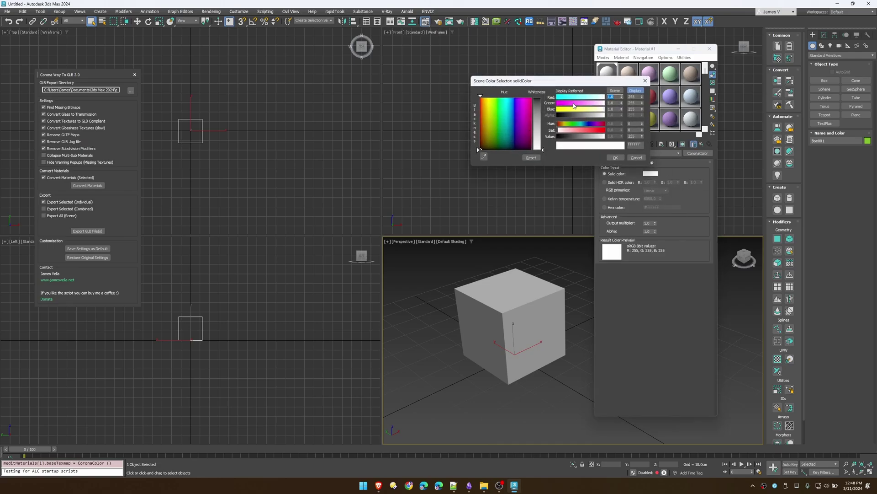
pyautogui.moveTo(574, 105); pyautogui.dragTo(555, 104)
pyautogui.click(615, 158)
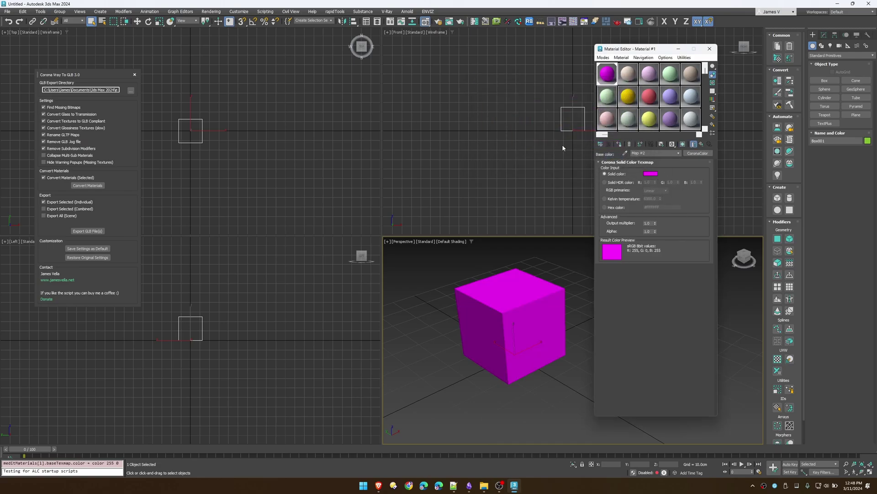
# Step: Return to the parent material and convert the box's CoronaPhysicalMtl to a glTF material
pyautogui.click(702, 145)
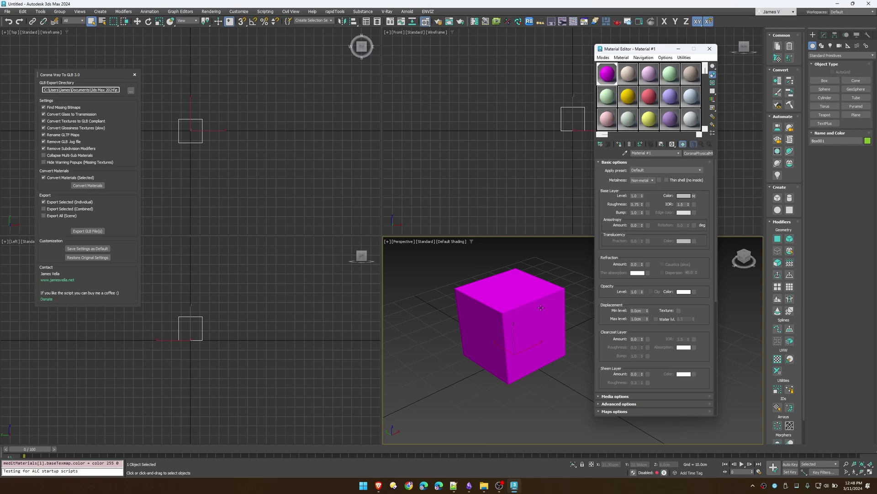
pyautogui.click(91, 185)
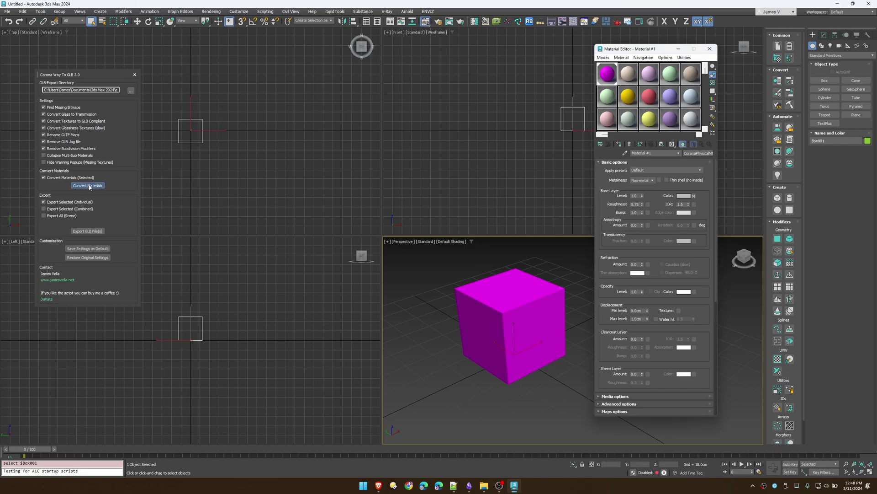
pyautogui.click(498, 248)
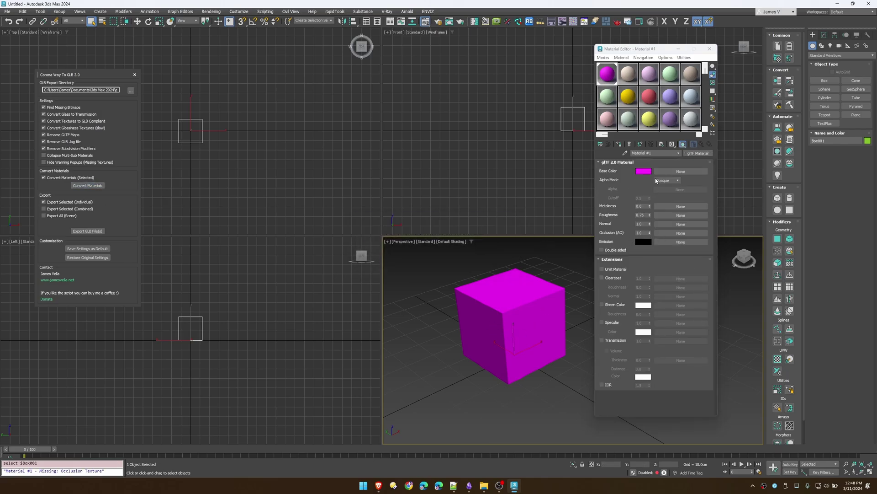
# Step: Undo the glTF conversion and remove the CoronaColor map from the CoronaPhysicalMtl's base color
pyautogui.click(9, 22)
pyautogui.click(628, 75)
pyautogui.click(608, 75)
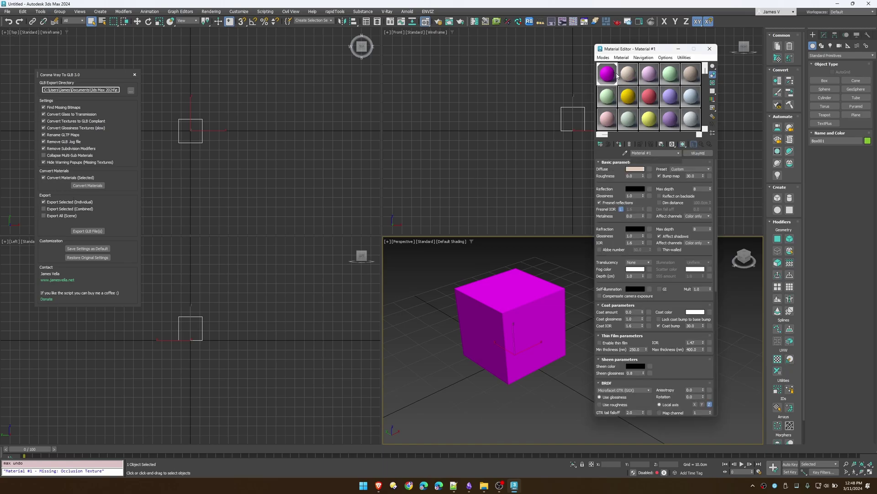
pyautogui.rightClick(696, 196)
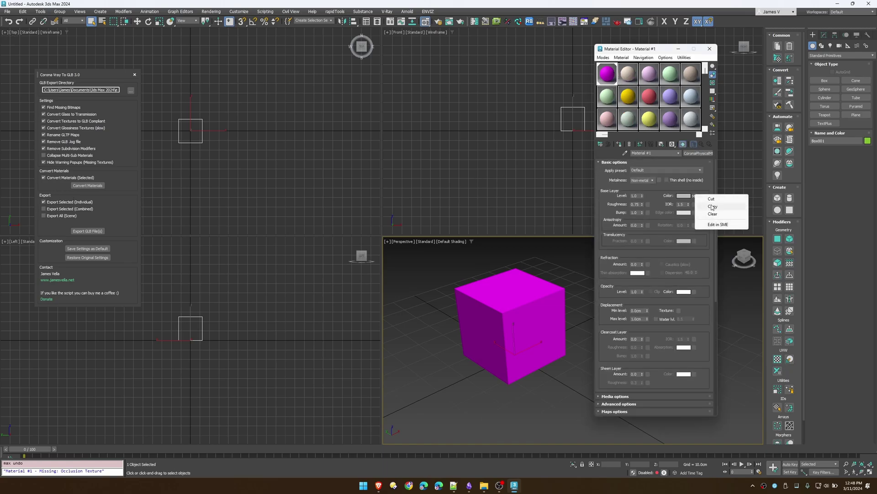
pyautogui.click(717, 201)
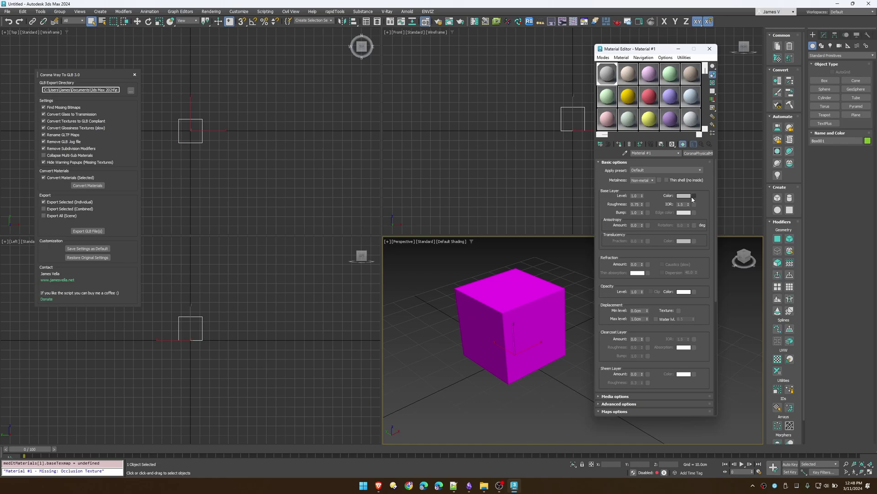
# Step: Set the CoronaPhysicalMtl's base color to teal and convert the box's material to glTF
pyautogui.click(684, 196)
pyautogui.moveTo(620, 119); pyautogui.dragTo(590, 119)
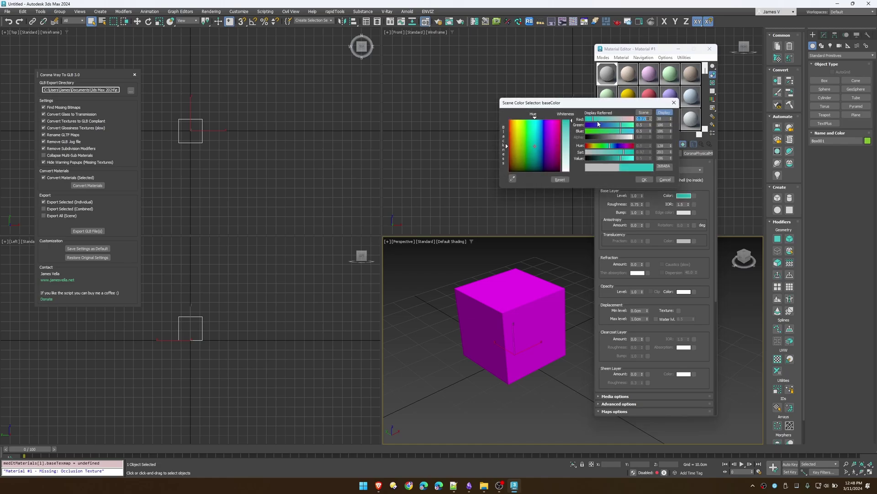
pyautogui.click(645, 180)
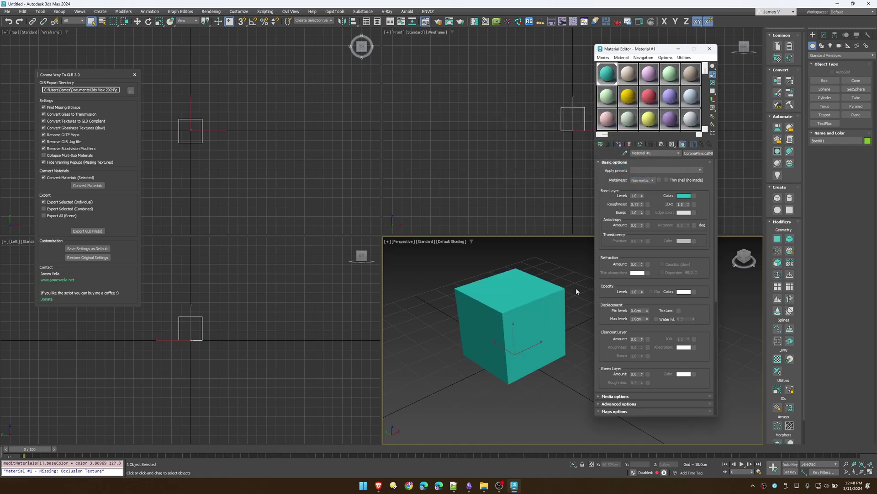
pyautogui.click(92, 187)
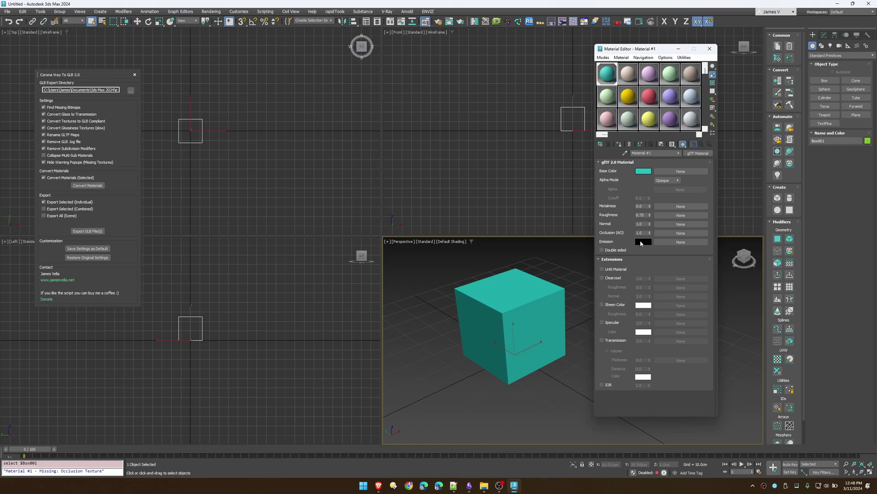
# Step: Try the Transmission, Volume, Specular and IOR extensions on the glTF material and switch them off again
pyautogui.click(602, 340)
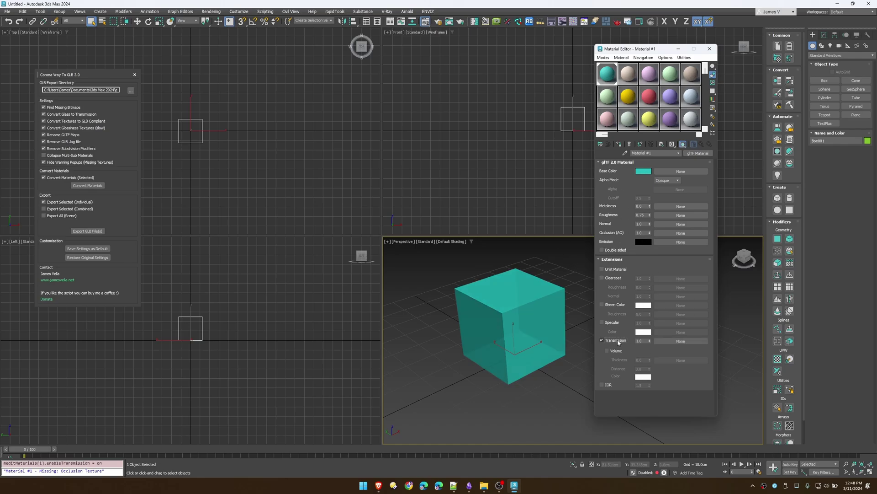
pyautogui.click(607, 350)
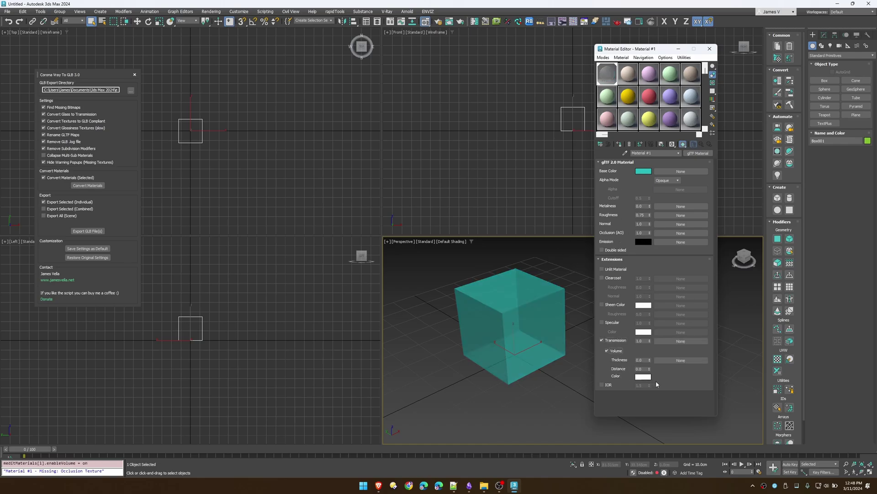
pyautogui.click(623, 340)
pyautogui.click(602, 322)
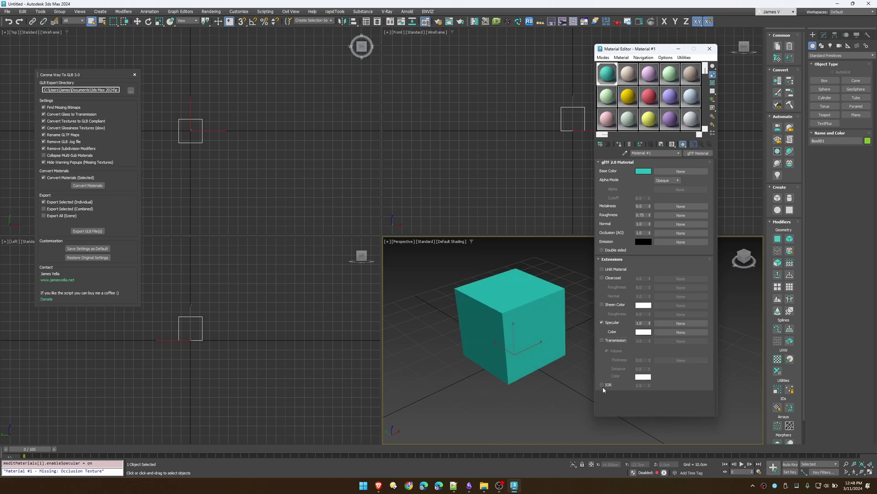
pyautogui.click(603, 385)
pyautogui.click(602, 322)
pyautogui.click(602, 385)
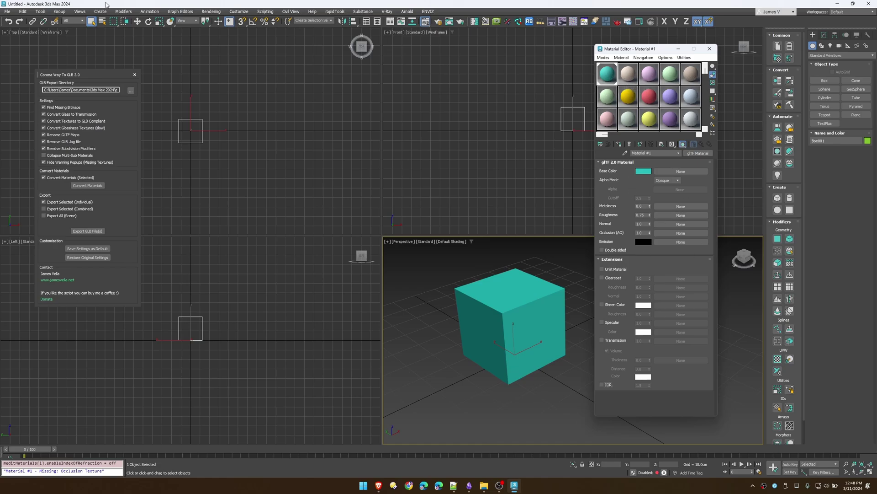
# Step: Undo the extension changes and the glTF conversion back to the teal CoronaPhysicalMtl
pyautogui.click(7, 22)
pyautogui.rightClick(7, 22)
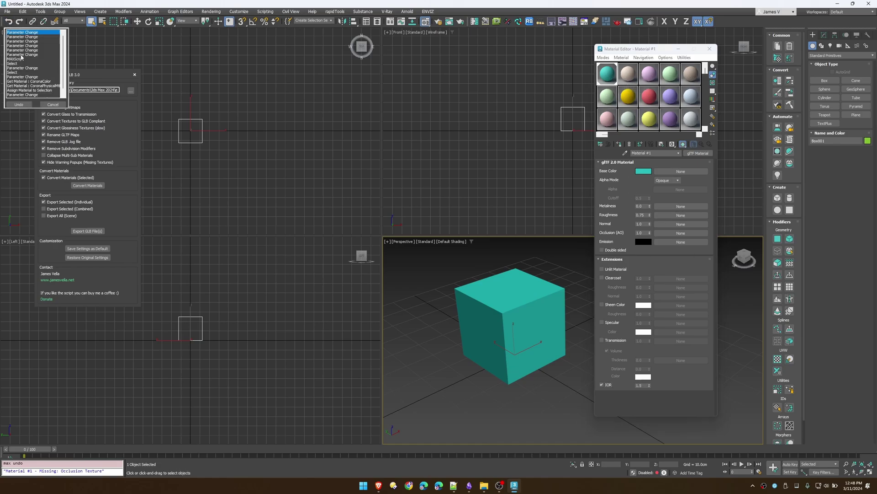
pyautogui.click(19, 104)
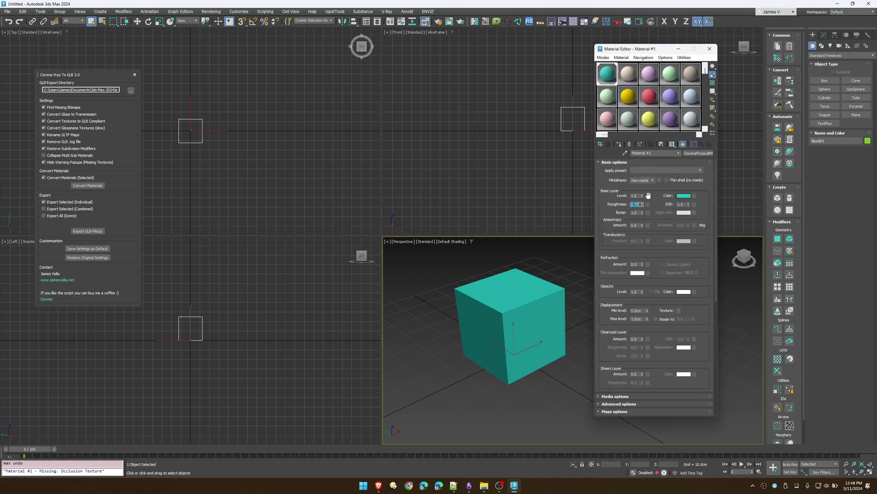
# Step: Set the CoronaPhysicalMtl's base roughness to 0.2 and refraction amount to 0.5, and convert it to glTF
pyautogui.press('Return')
pyautogui.scroll(-2, 671, 274)
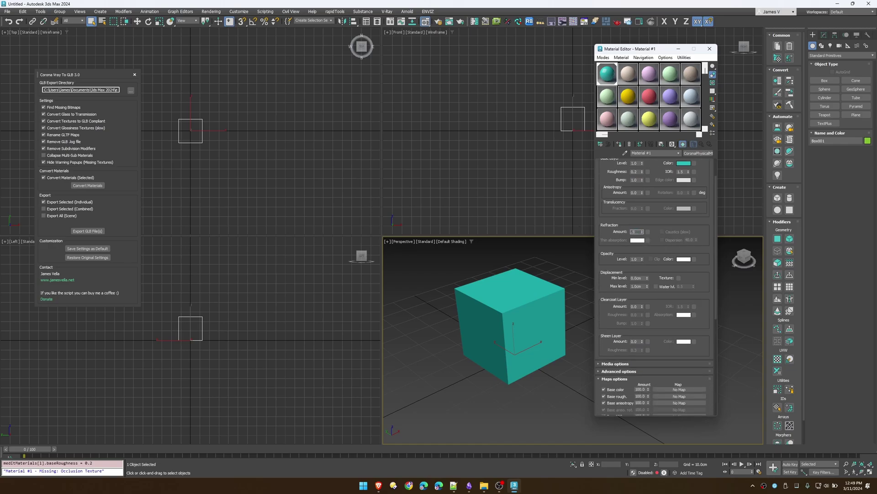
pyautogui.click(636, 232)
pyautogui.write('.5')
pyautogui.press('Return')
pyautogui.click(87, 185)
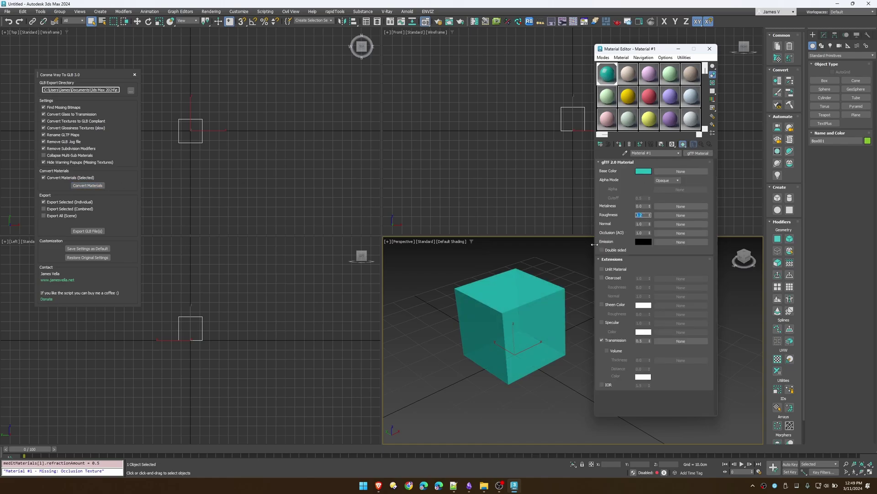
# Step: Undo the glTF conversion and the refraction amount change, and convert the box's material to glTF again
pyautogui.click(626, 349)
pyautogui.click(9, 26)
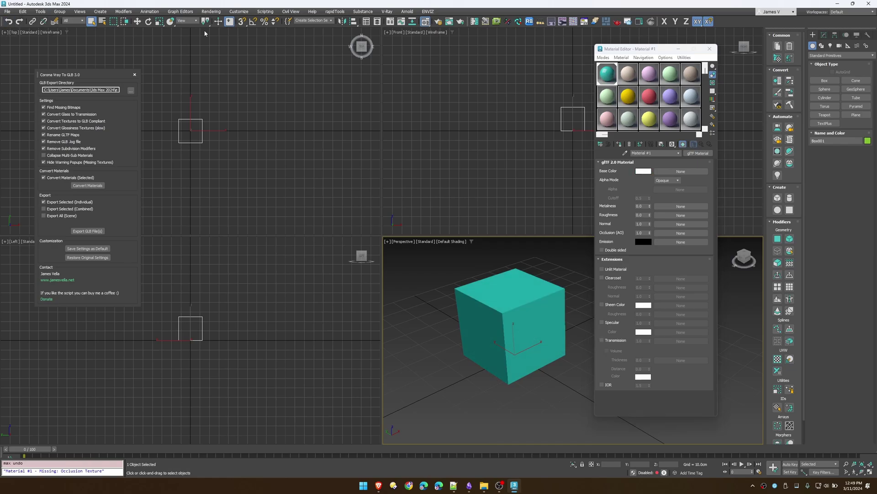
pyautogui.click(629, 74)
pyautogui.click(608, 75)
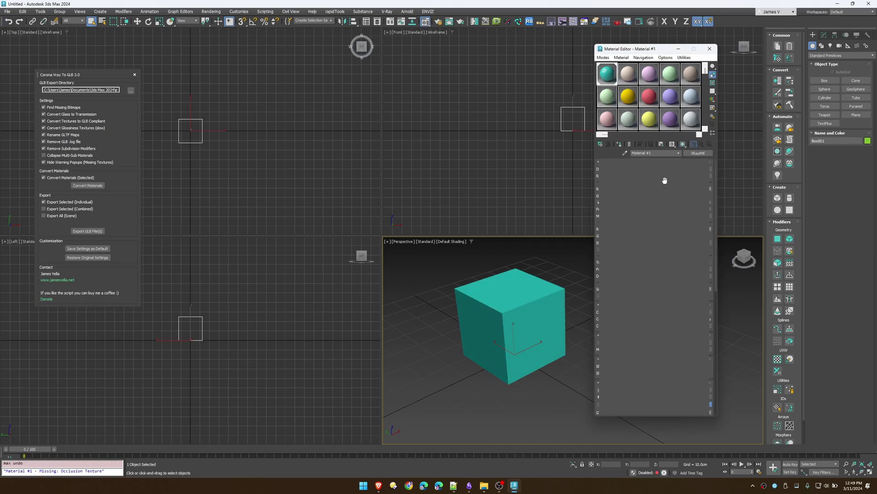
pyautogui.scroll(-2, 662, 191)
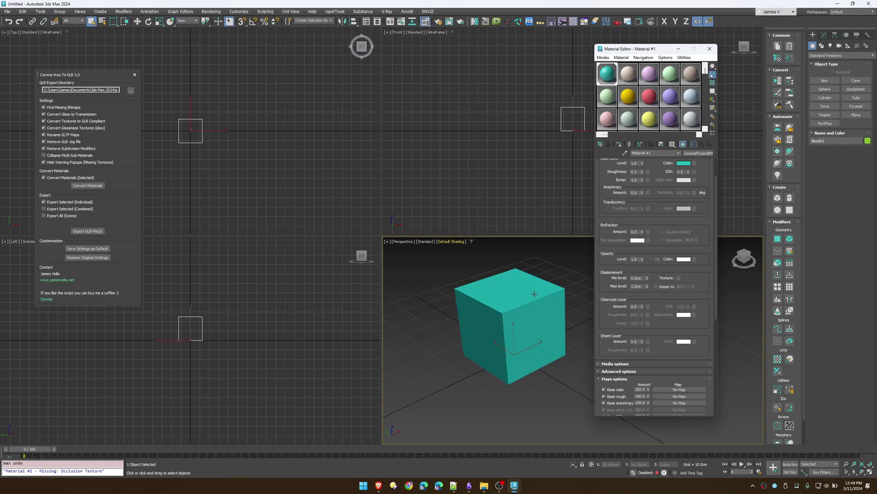
pyautogui.click(87, 185)
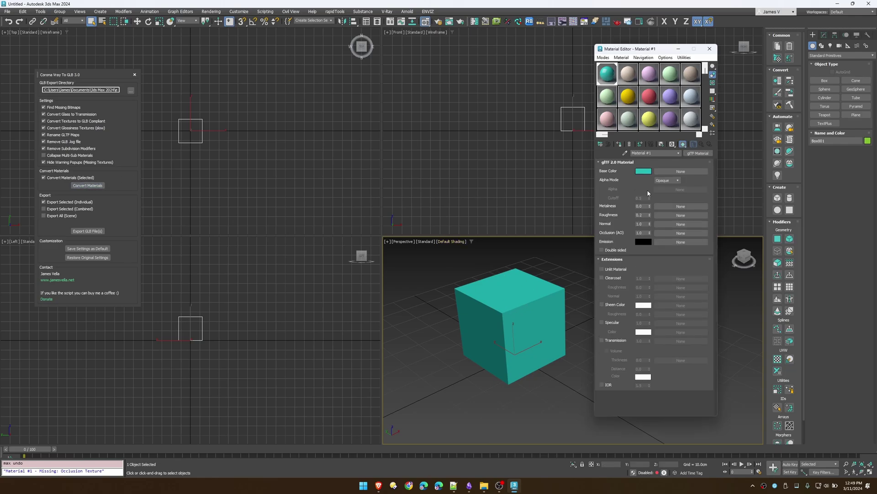
# Step: Undo the latest glTF conversion and assign a ColorCorrection map to the CoronaPhysicalMtl's base color
pyautogui.moveTo(650, 215); pyautogui.dragTo(654, 181)
pyautogui.click(12, 18)
pyautogui.click(694, 164)
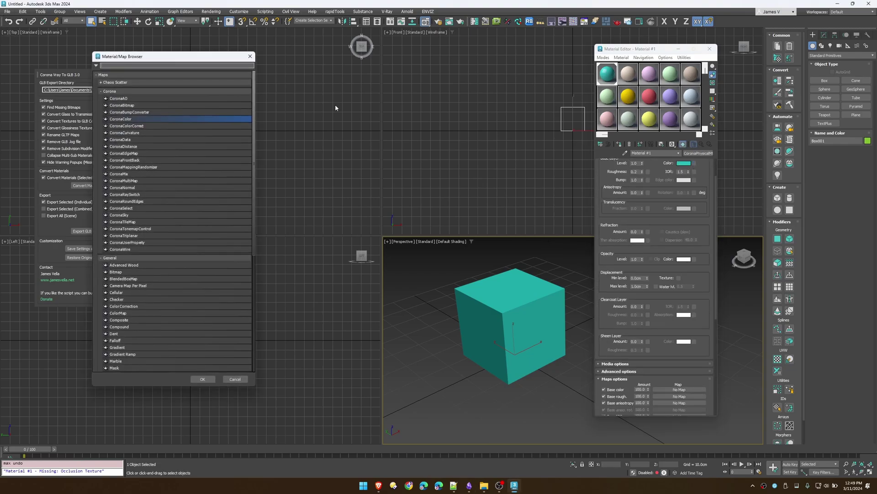
pyautogui.doubleClick(127, 307)
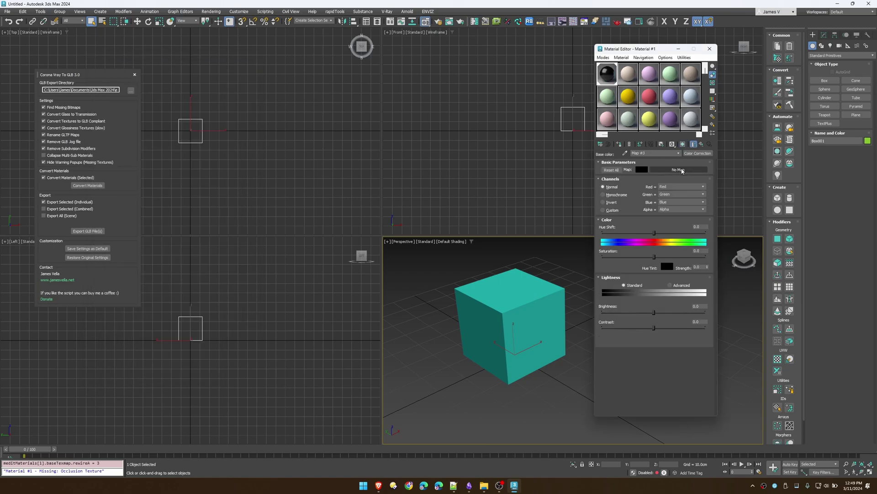
# Step: Replace the base color's ColorCorrection map with the AM199_Set_03.jpg bitmap, and view its Render Map options without rendering
pyautogui.click(702, 145)
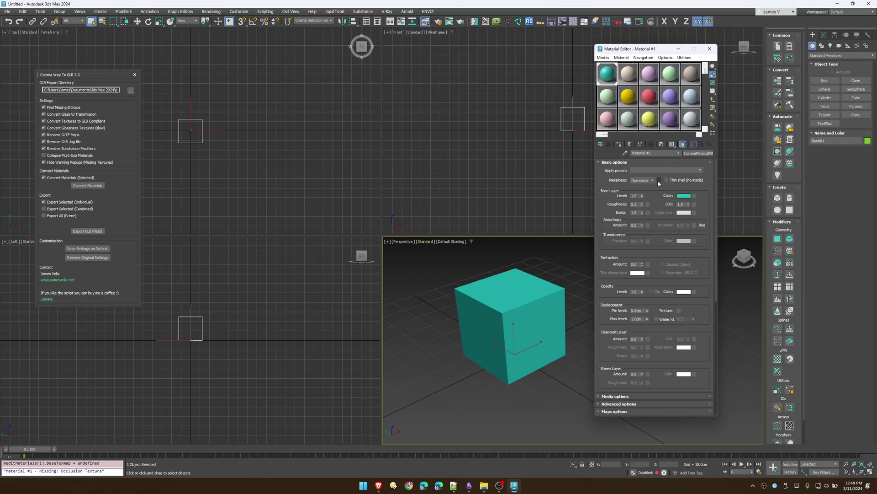
pyautogui.rightClick(606, 71)
pyautogui.click(639, 98)
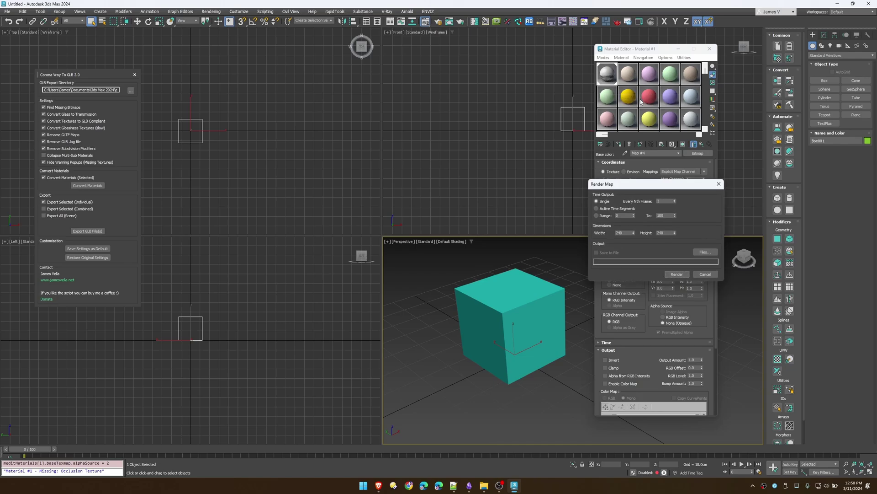
pyautogui.click(705, 275)
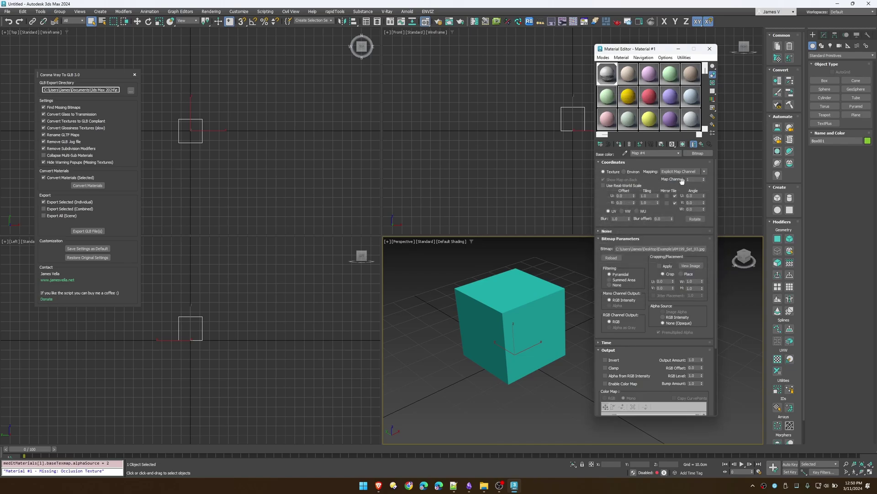
pyautogui.click(703, 144)
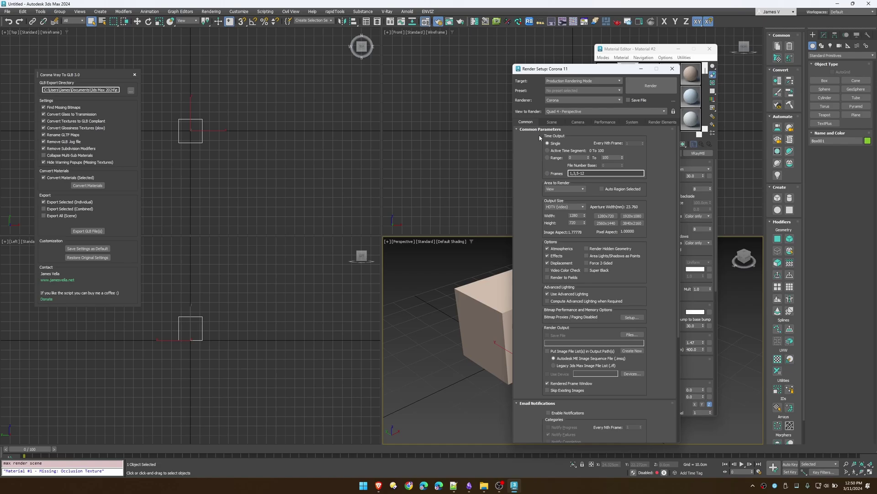
# Step: Check the material types offered under Corona and change the renderer to Scanline Renderer in Render Setup
pyautogui.press('F10')
pyautogui.click(698, 153)
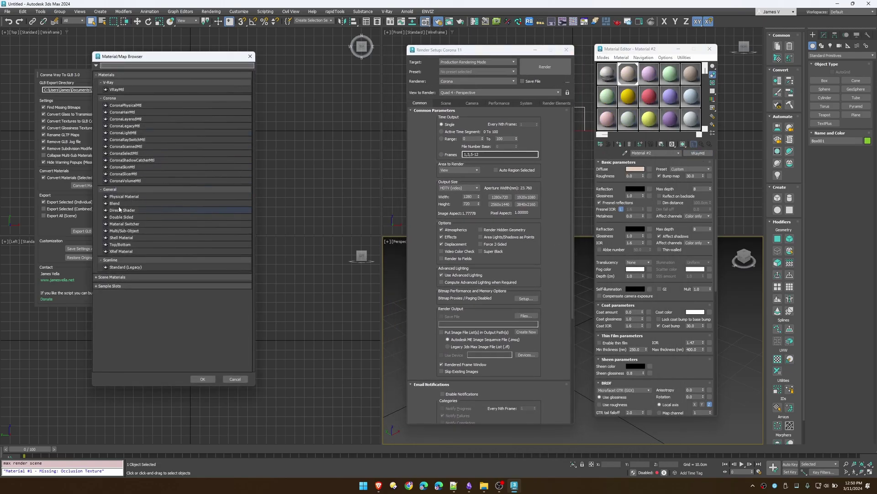
pyautogui.click(228, 379)
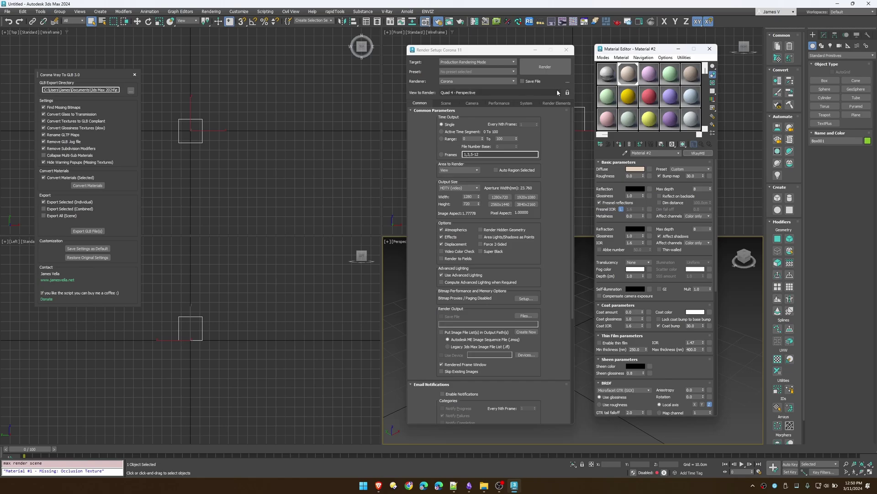
pyautogui.click(454, 80)
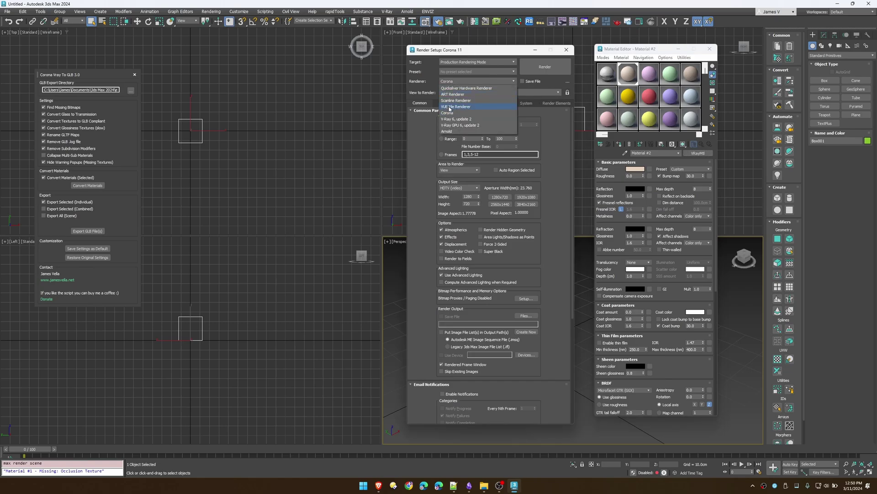
pyautogui.click(454, 100)
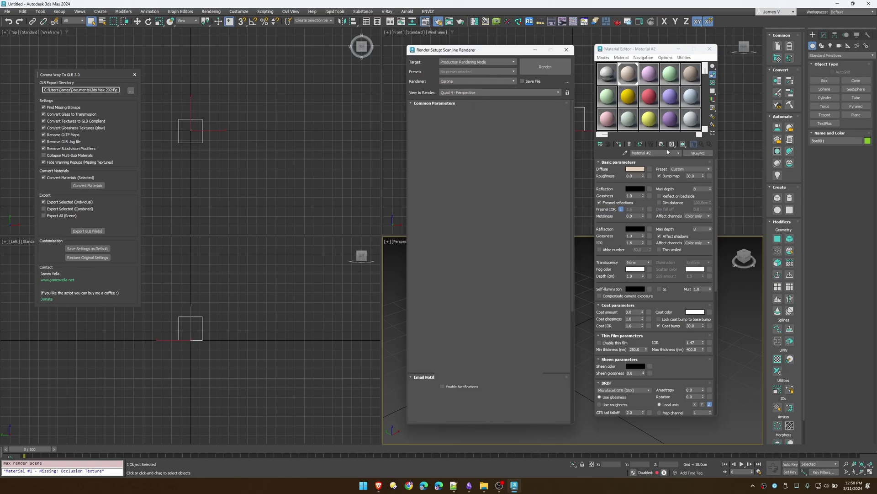
# Step: Change Material #2 to a glTF Material and close Render Setup
pyautogui.click(698, 152)
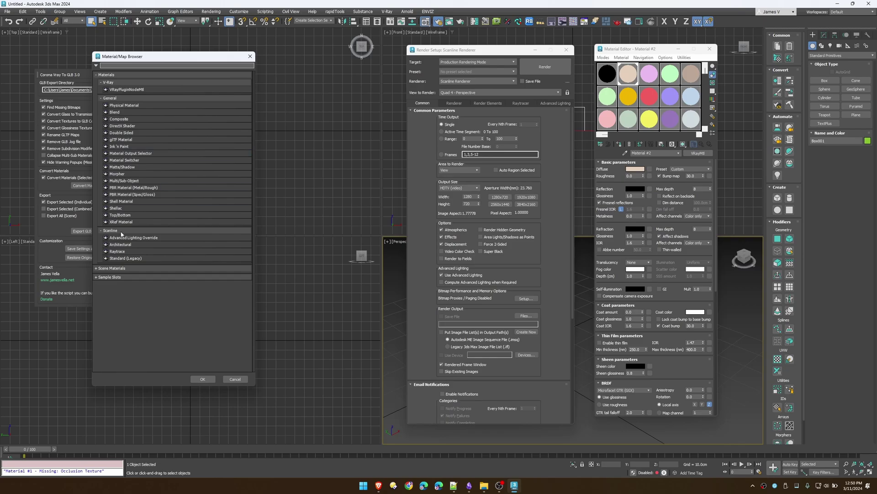
pyautogui.click(121, 142)
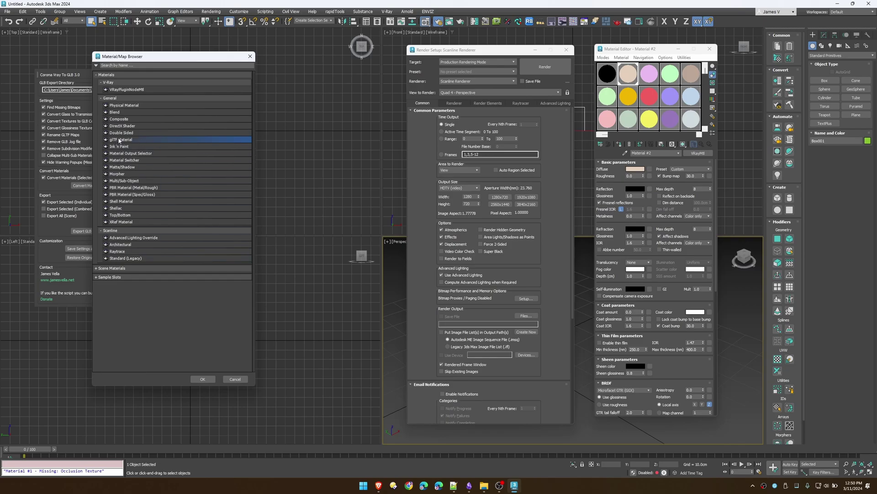
pyautogui.doubleClick(118, 139)
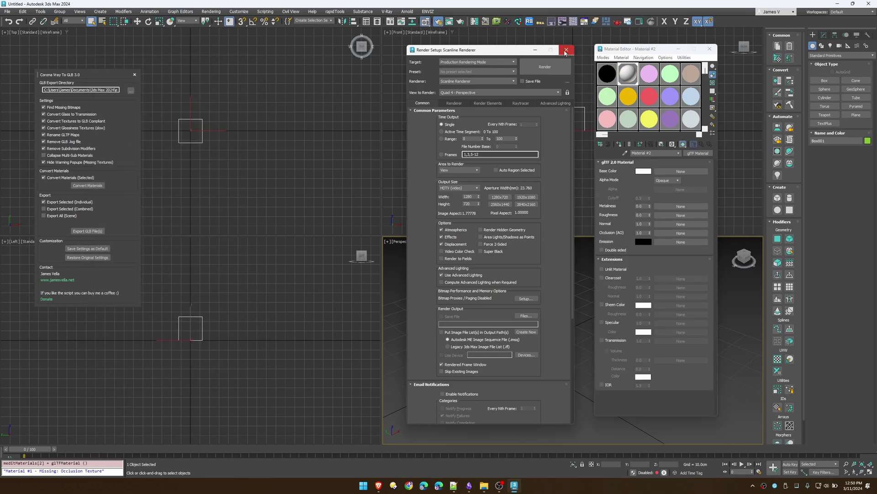
pyautogui.click(566, 50)
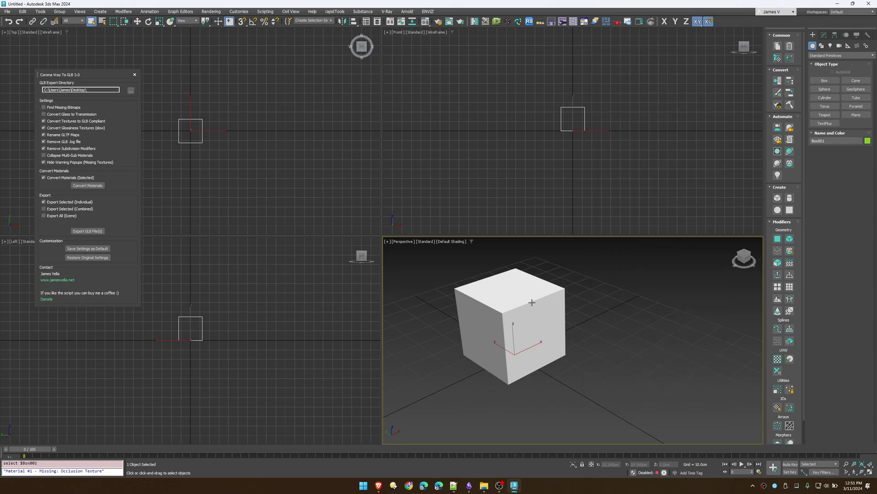
# Step: Look through the recently opened scenes and switch to the Example folder in File Explorer
pyautogui.moveTo(532, 302); pyautogui.dragTo(521, 303, button='middle')
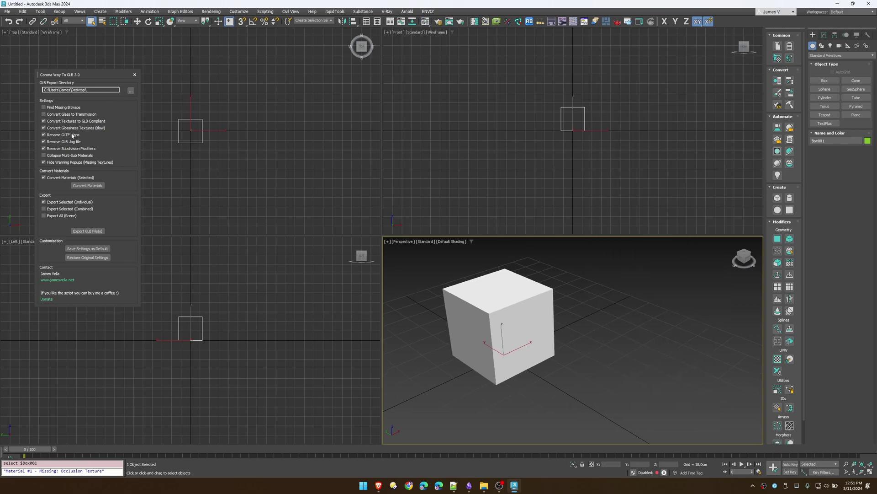
pyautogui.click(8, 11)
pyautogui.moveTo(50, 46)
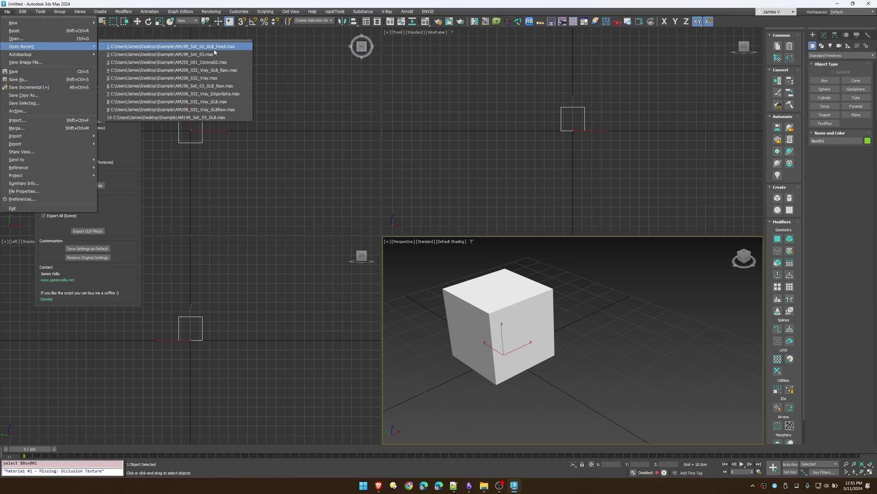
pyautogui.click(507, 232)
pyautogui.click(484, 485)
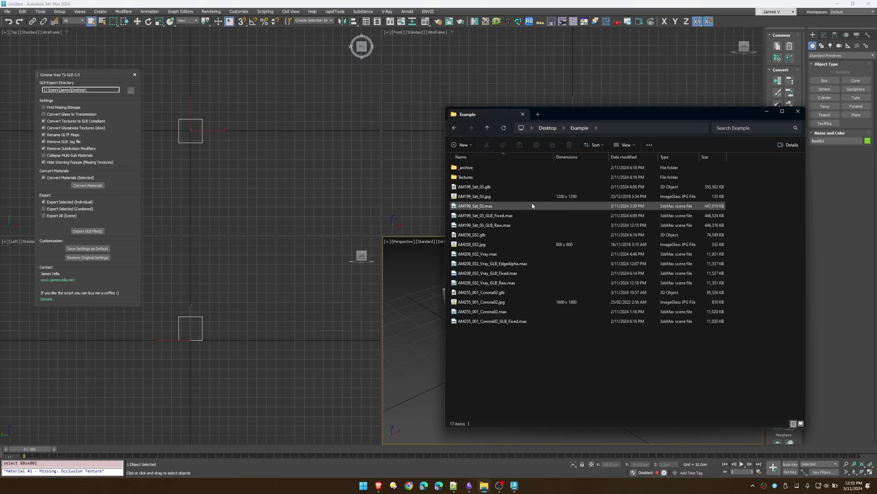
# Step: Look over the scene files in the Example folder, selecting AM199_Set_03_GLB_Fixed.max, and reposition the File Explorer window
pyautogui.moveTo(482, 206); pyautogui.dragTo(522, 211)
pyautogui.click(487, 215)
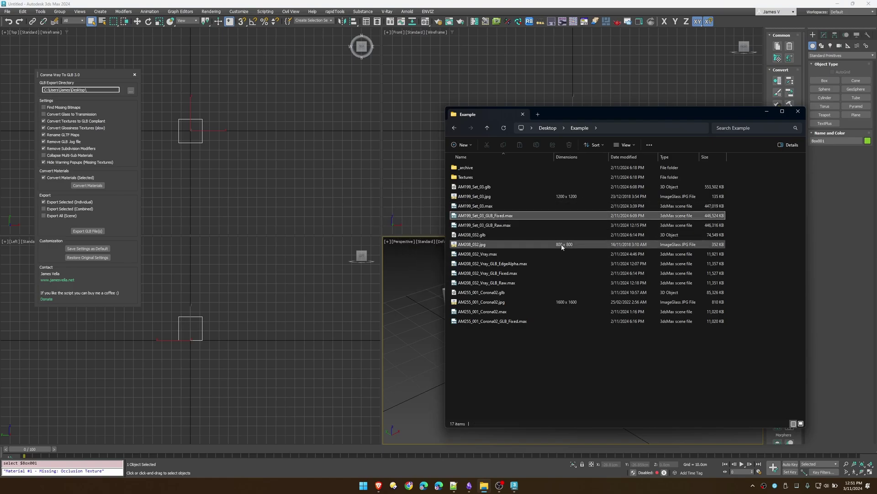
pyautogui.moveTo(601, 110); pyautogui.dragTo(631, 116)
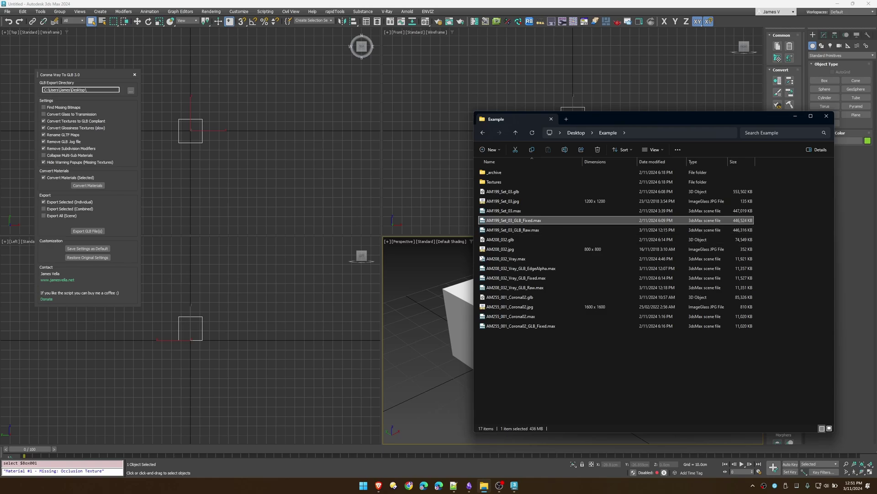
# Step: Return to 3ds Max, reopen the Material Editor and review the basic options of Corona Material #1
pyautogui.click(474, 277)
pyautogui.press('m')
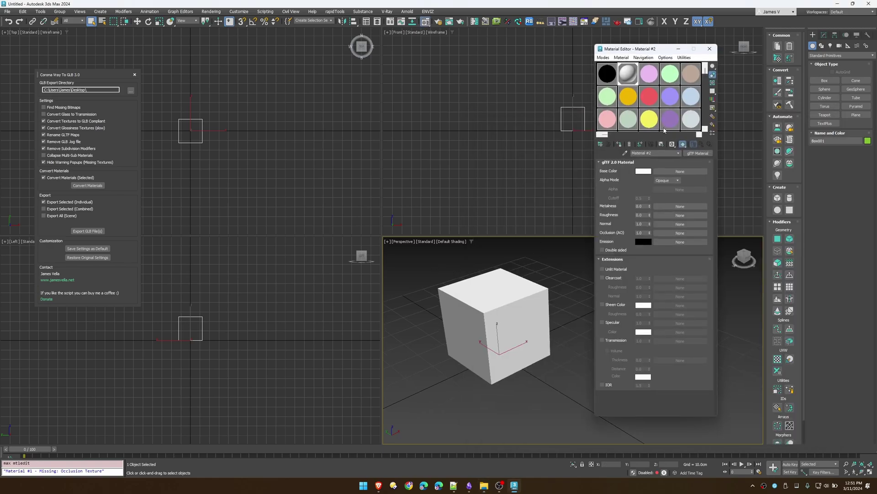
pyautogui.click(608, 74)
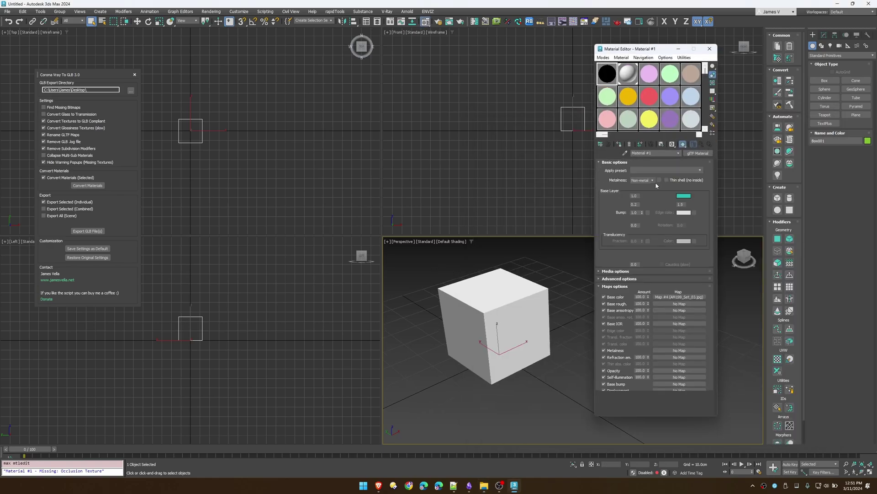
pyautogui.scroll(-1, 666, 191)
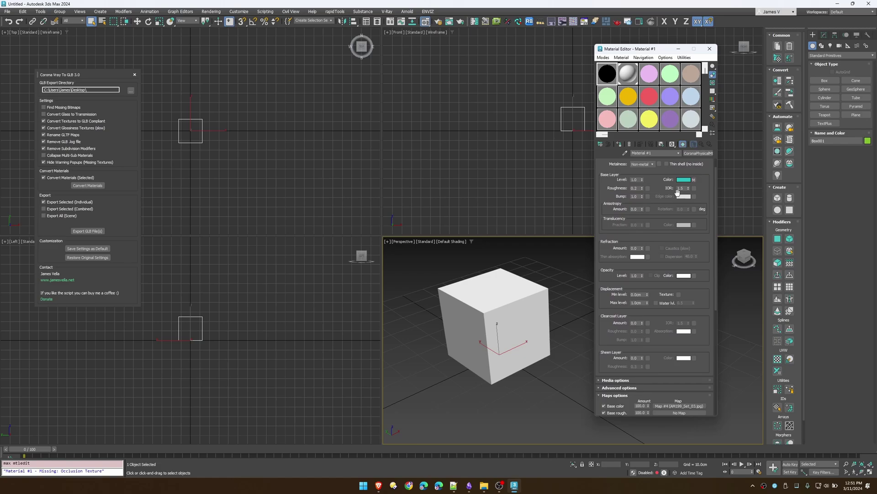
pyautogui.moveTo(672, 248); pyautogui.dragTo(670, 217)
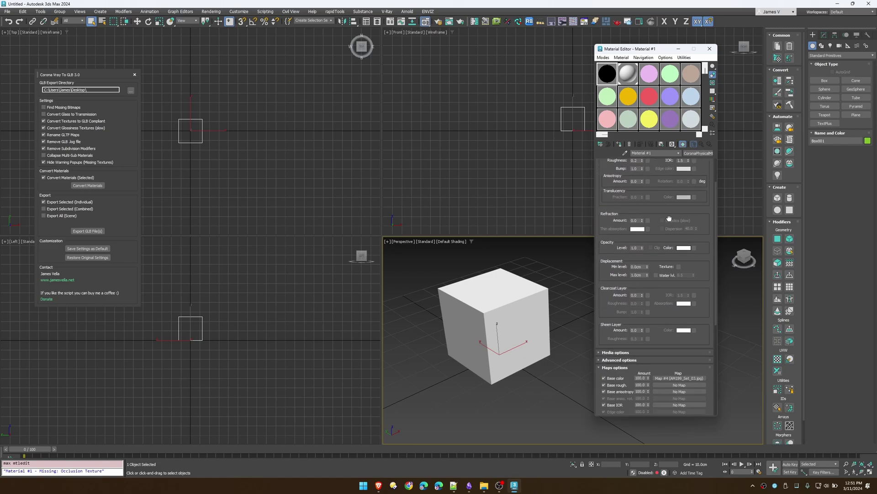
# Step: Enable the Clearcoat, Sheen Color and Transmission extensions on the glTF Material #2
pyautogui.click(629, 76)
pyautogui.click(602, 278)
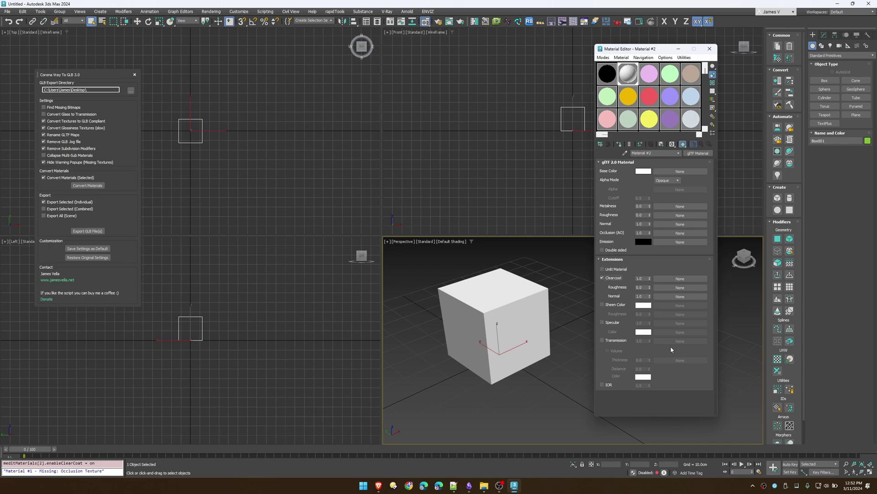
pyautogui.click(602, 305)
pyautogui.click(602, 340)
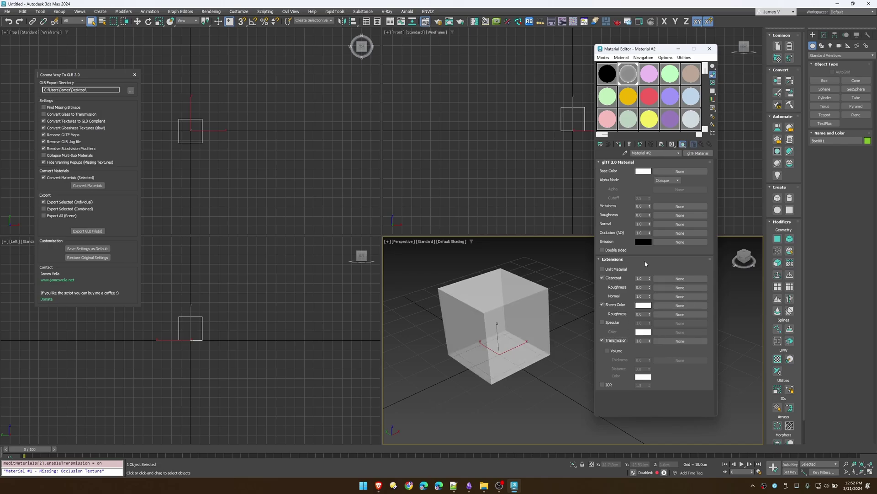
# Step: Toggle Thin shell on Corona Material #1 and reset its Refraction amount to 0.0
pyautogui.click(631, 77)
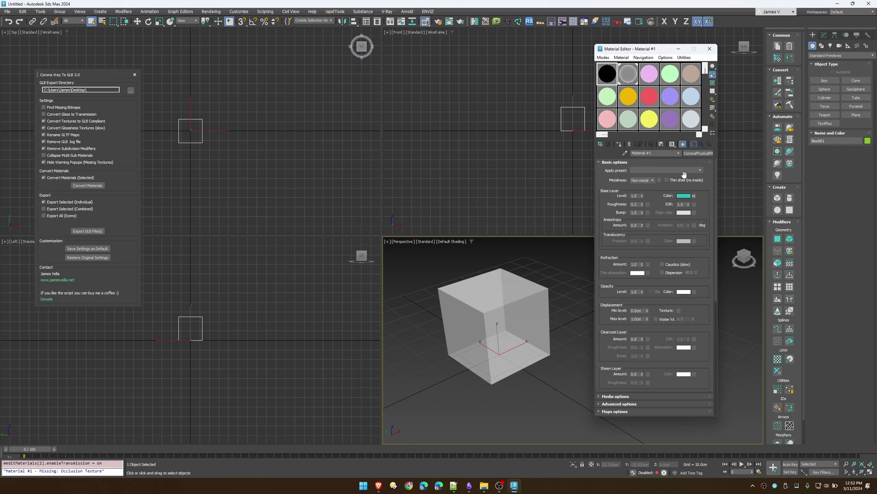
pyautogui.click(685, 180)
pyautogui.click(679, 181)
pyautogui.click(683, 180)
pyautogui.rightClick(643, 265)
pyautogui.click(684, 241)
pyautogui.click(664, 225)
# Step: Expand Material #1's Media options and set the Subsurface Scattering amount to 1.0
pyautogui.scroll(-3, 654, 242)
pyautogui.scroll(-1, 653, 246)
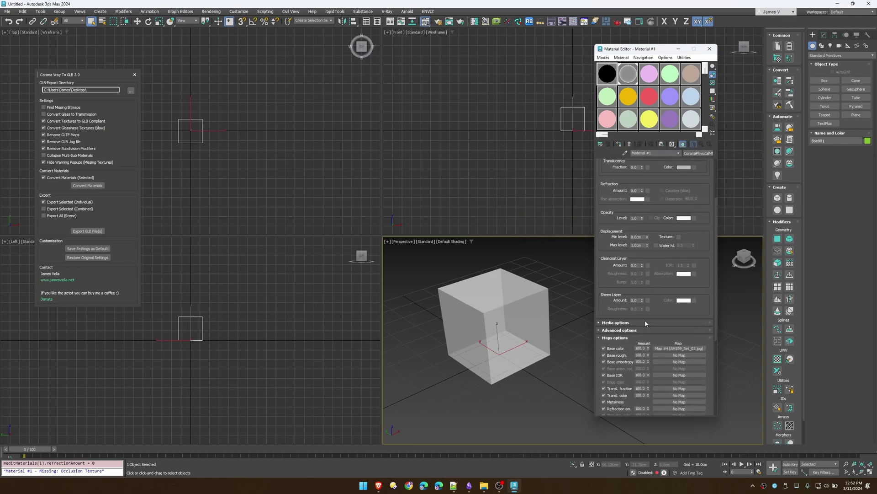
pyautogui.click(618, 323)
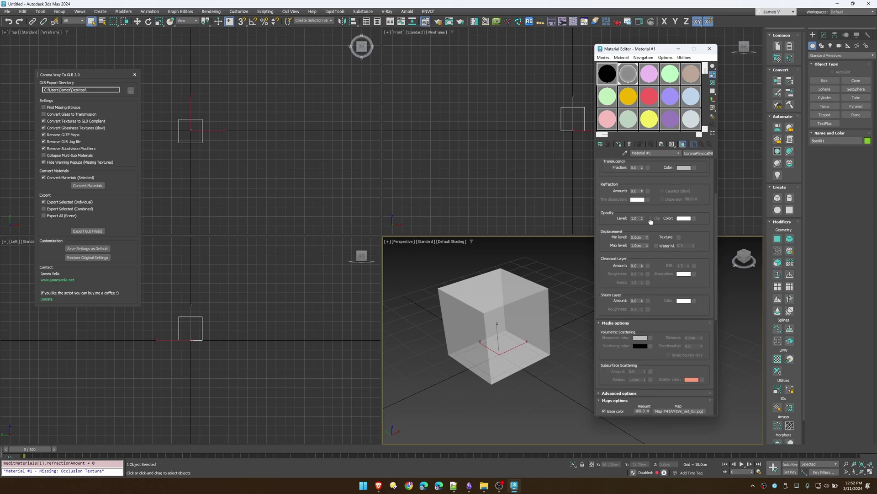
pyautogui.scroll(5, 662, 341)
pyautogui.scroll(-10, 662, 346)
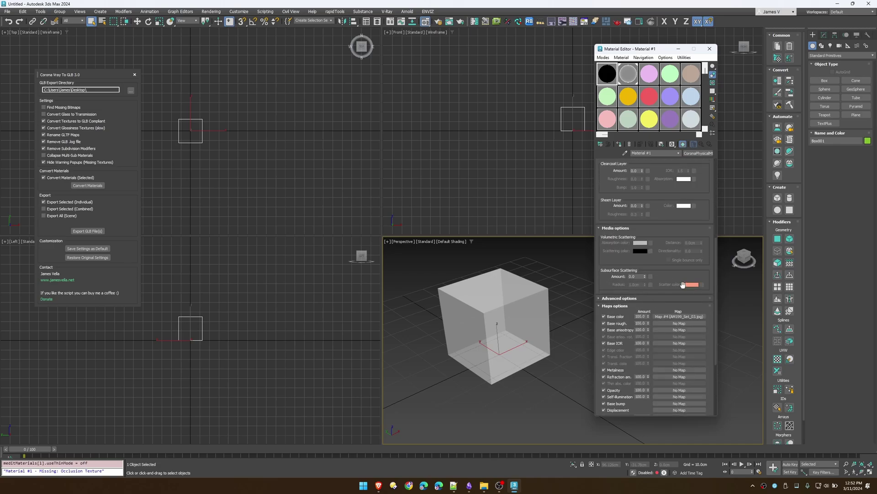
pyautogui.moveTo(645, 277); pyautogui.dragTo(676, 259)
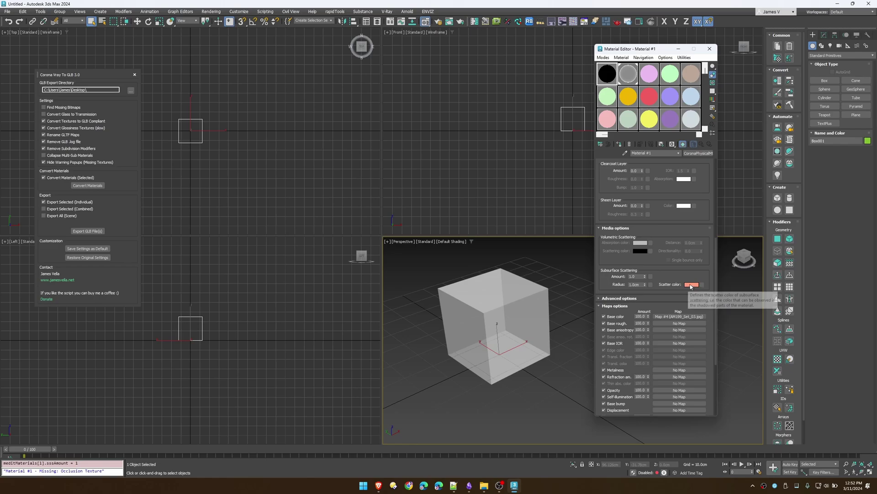
# Step: Set both the Sheen Layer amount and the Clearcoat Layer amount of Material #1 to 1.0
pyautogui.scroll(3, 651, 260)
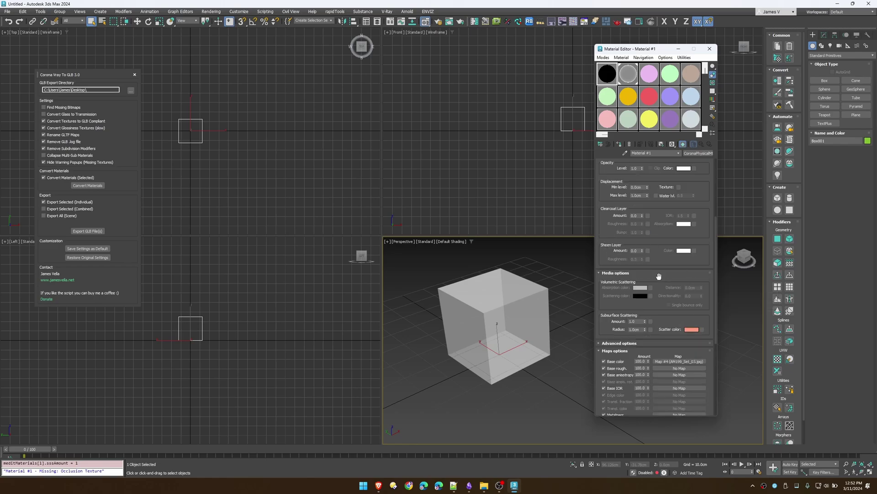
pyautogui.moveTo(642, 252)
pyautogui.mouseDown()
pyautogui.moveTo(646, 240)
pyautogui.moveTo(648, 254)
pyautogui.mouseUp()
pyautogui.click(683, 250)
pyautogui.click(645, 237)
pyautogui.moveTo(644, 218); pyautogui.dragTo(644, 206)
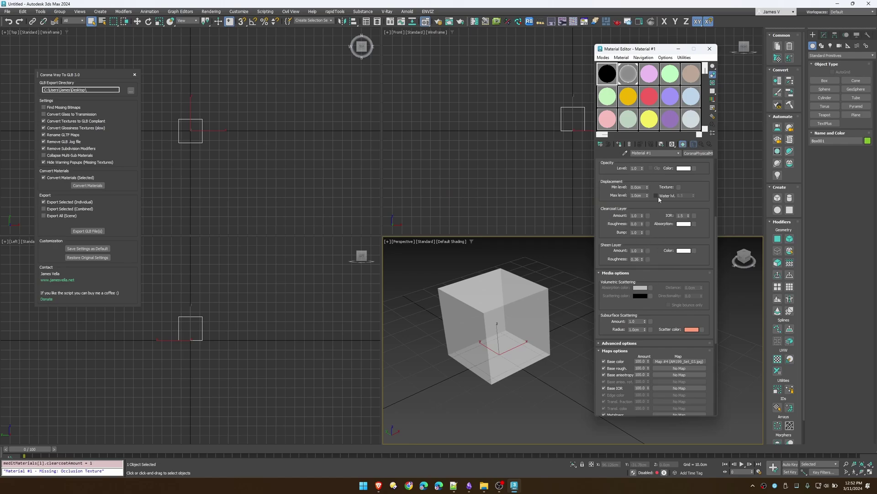
pyautogui.scroll(3, 658, 198)
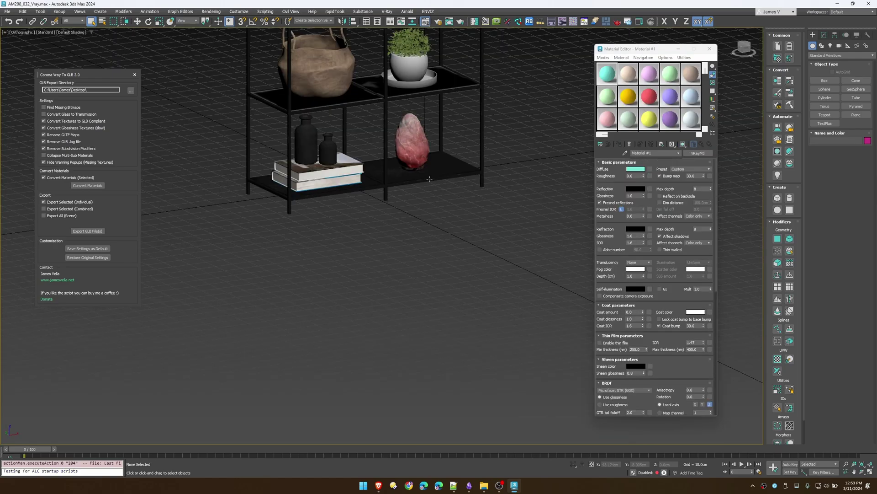
# Step: Select the shelf props group in the AM208_032_Vray scene and sample the shelf's material into the first material slot
pyautogui.moveTo(430, 179); pyautogui.dragTo(415, 345, button='middle')
pyautogui.keyDown('alt'); pyautogui.moveTo(393, 297); pyautogui.dragTo(381, 298, button='middle'); pyautogui.keyUp('alt')
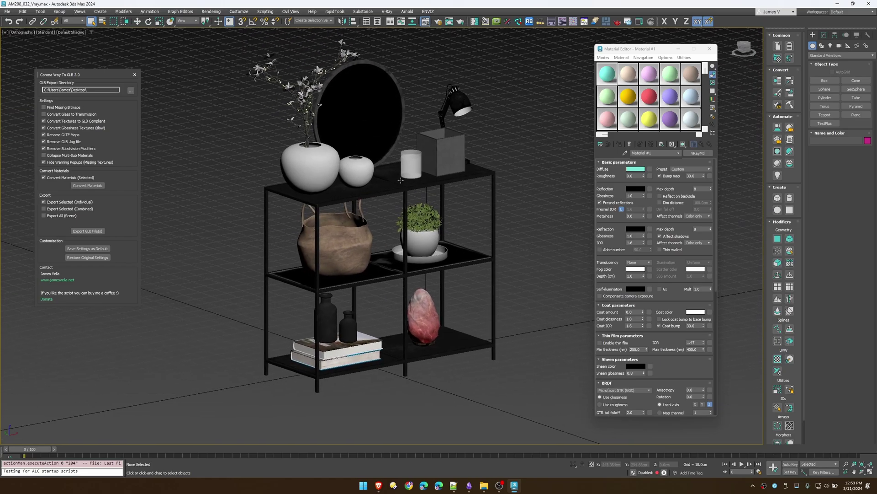
pyautogui.click(412, 182)
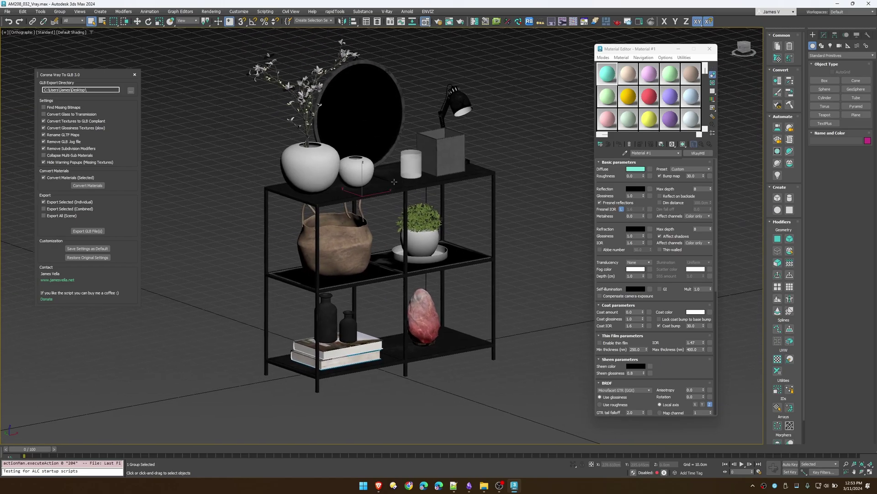
pyautogui.click(625, 153)
pyautogui.click(390, 176)
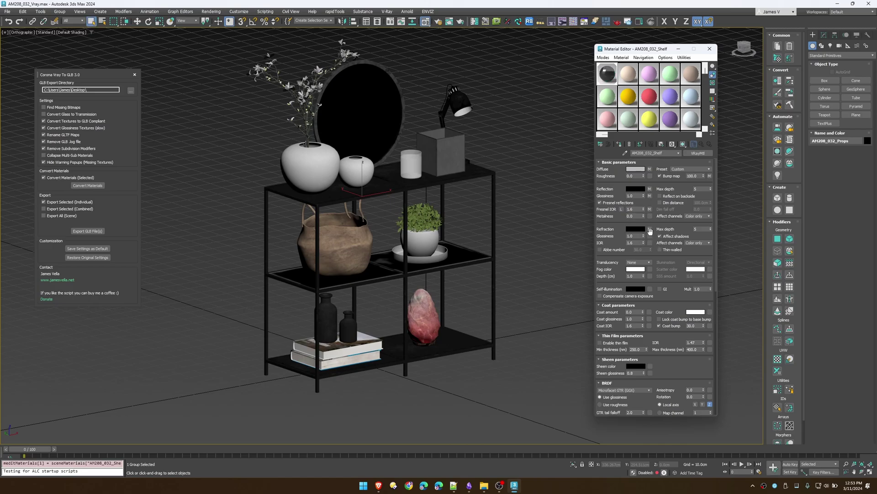
# Step: Inspect the shelf material's map tree and view its Refraction map image, AM208_032_Shelf_Opacity.jpg
pyautogui.click(713, 133)
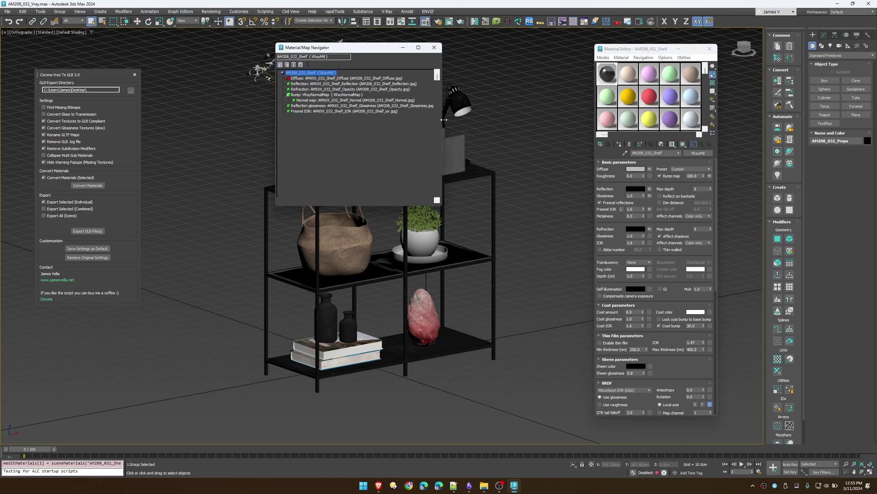
pyautogui.click(347, 89)
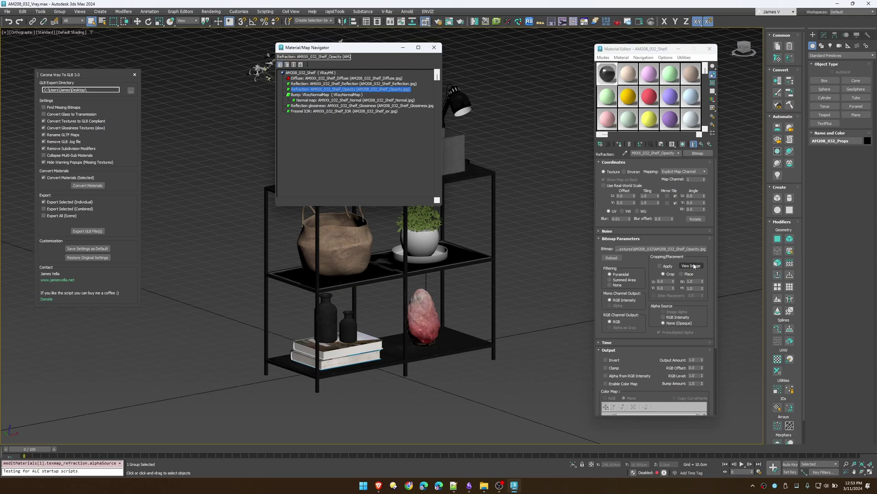
pyautogui.click(691, 266)
pyautogui.click(526, 82)
pyautogui.click(434, 48)
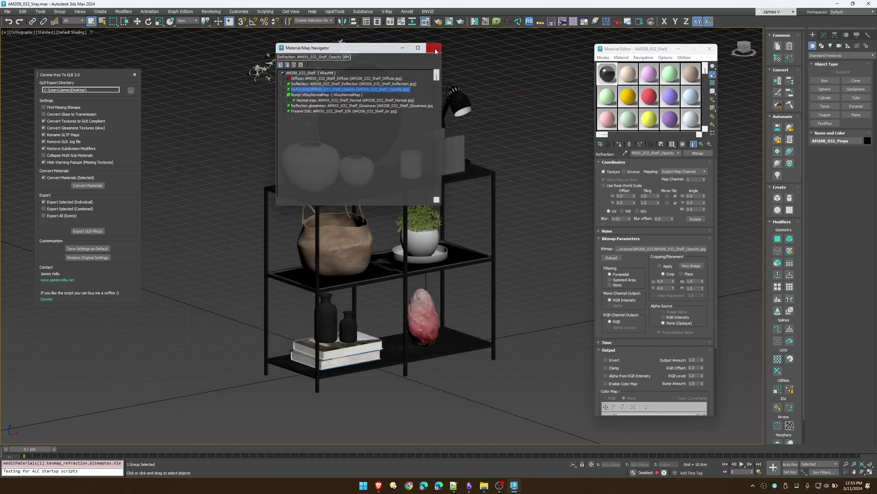
pyautogui.click(702, 145)
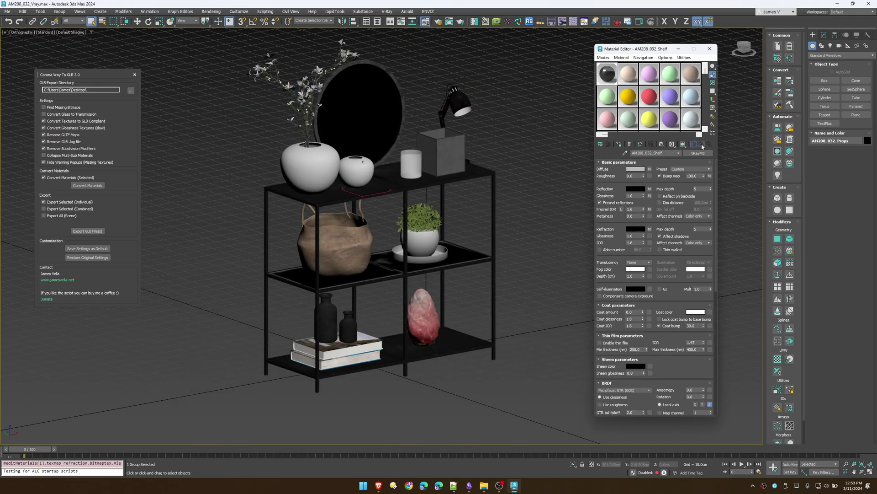
pyautogui.click(650, 229)
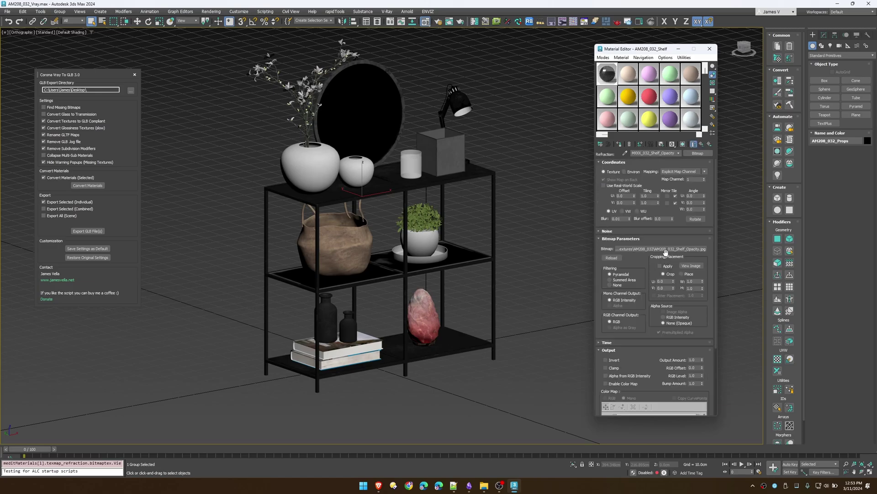
pyautogui.click(701, 144)
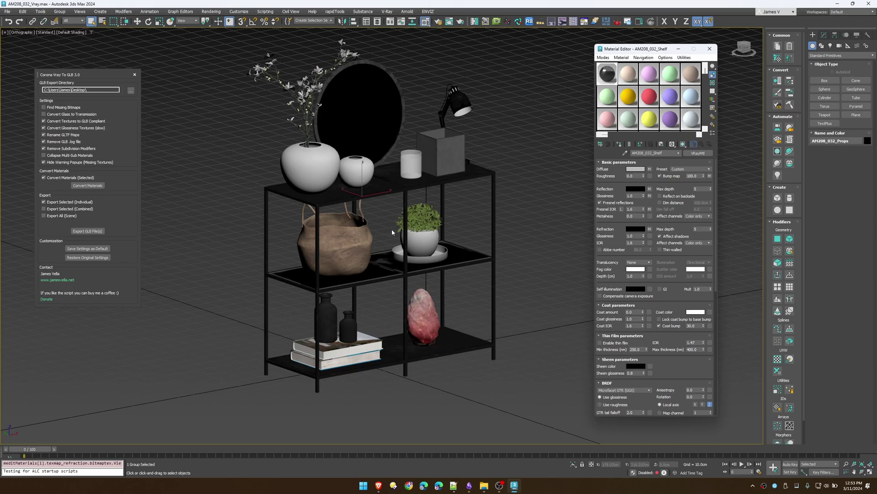
# Step: Convert the selected props group's materials to glTF with Find Missing Bitmaps enabled, and inspect the shelf up close
pyautogui.click(65, 109)
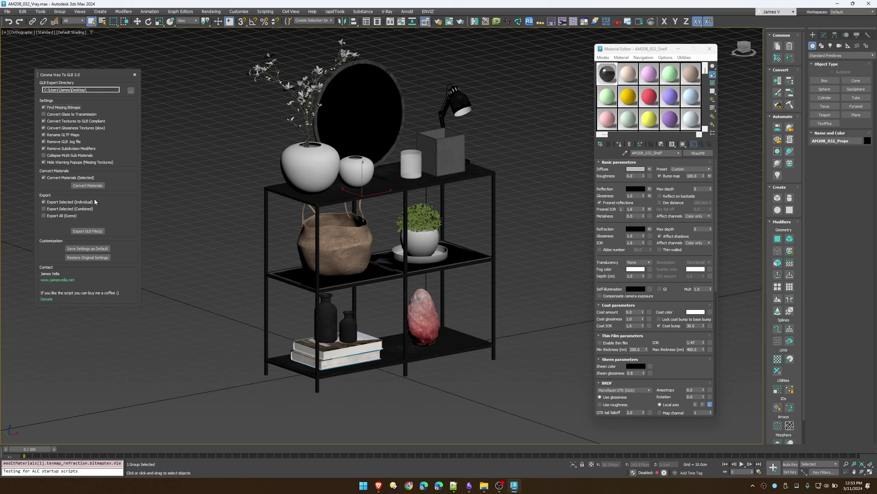
pyautogui.click(91, 186)
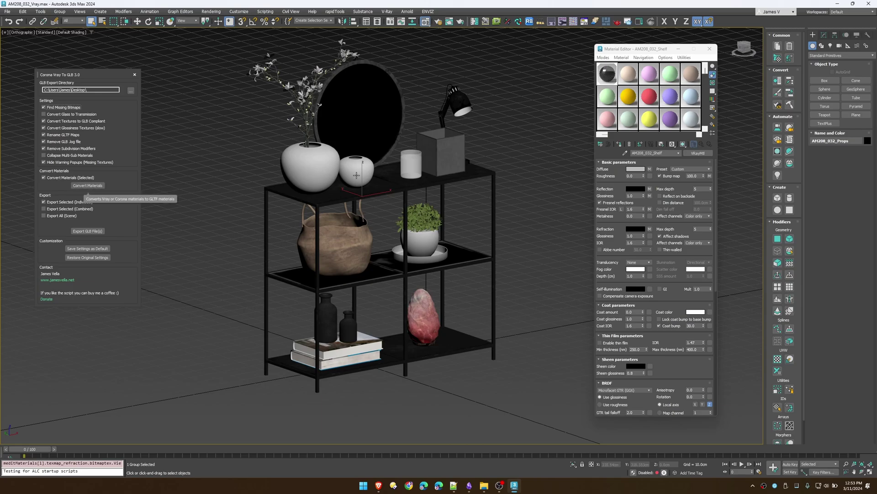
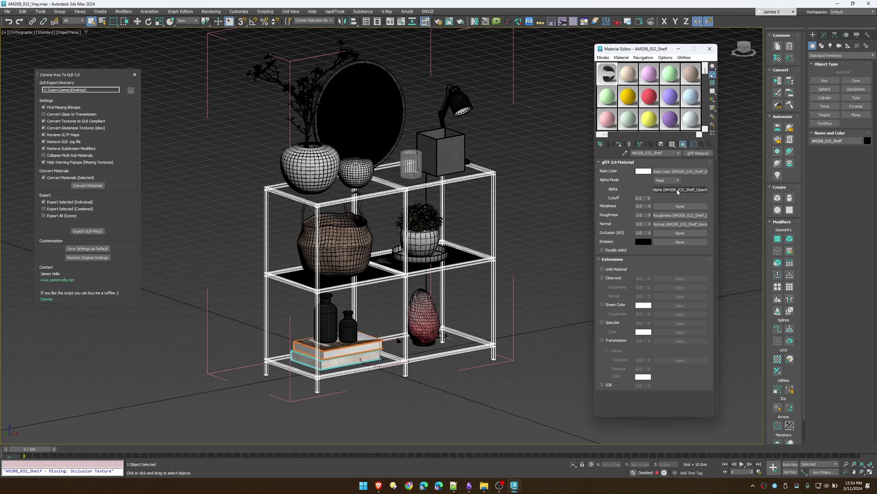
pyautogui.click(519, 195)
pyautogui.scroll(5, 425, 218)
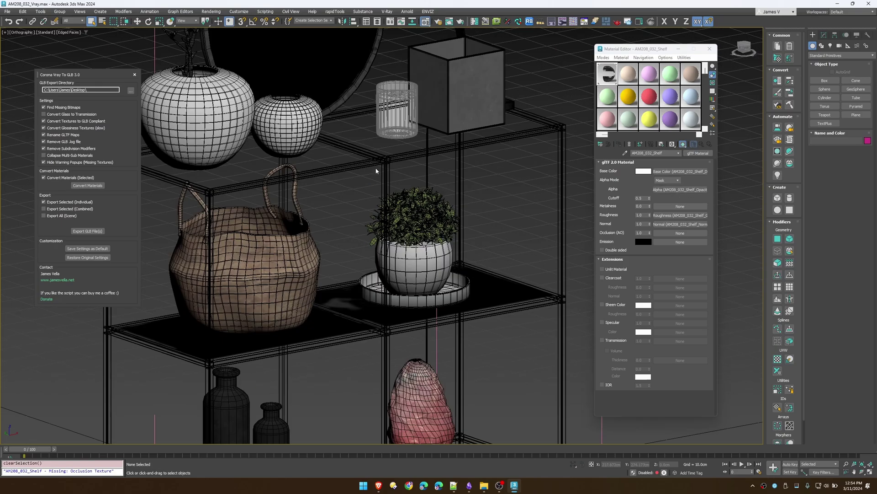
pyautogui.click(565, 297)
pyautogui.scroll(-5, 320, 267)
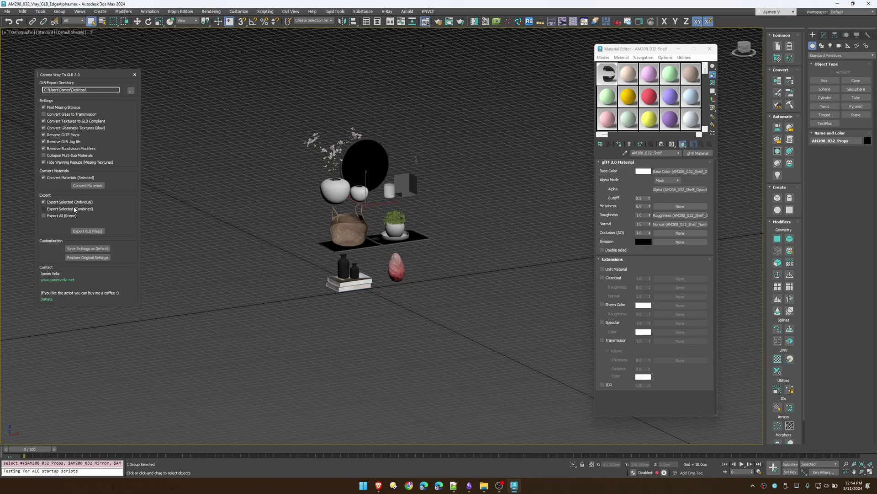
# Step: Export the selected objects as one combined GLB and load Unnamed.glb from the Desktop folder into the browser
pyautogui.click(77, 209)
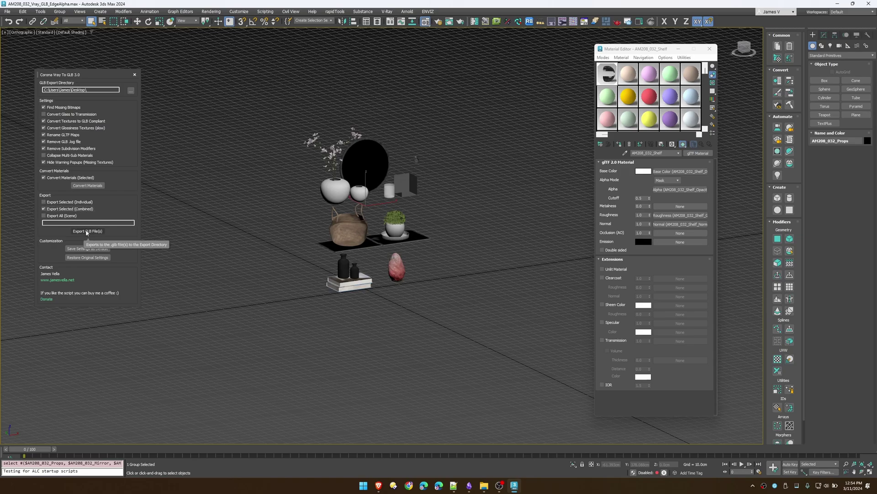
pyautogui.click(86, 231)
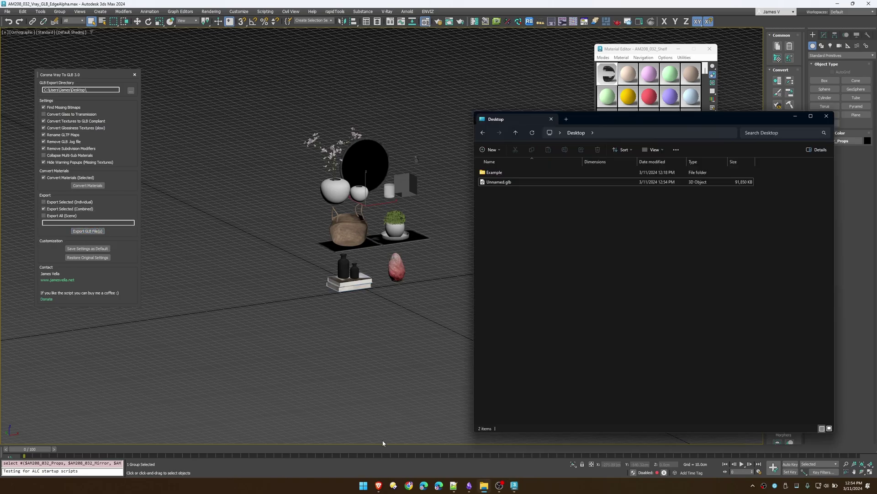
pyautogui.click(378, 485)
pyautogui.moveTo(499, 182); pyautogui.dragTo(230, 206)
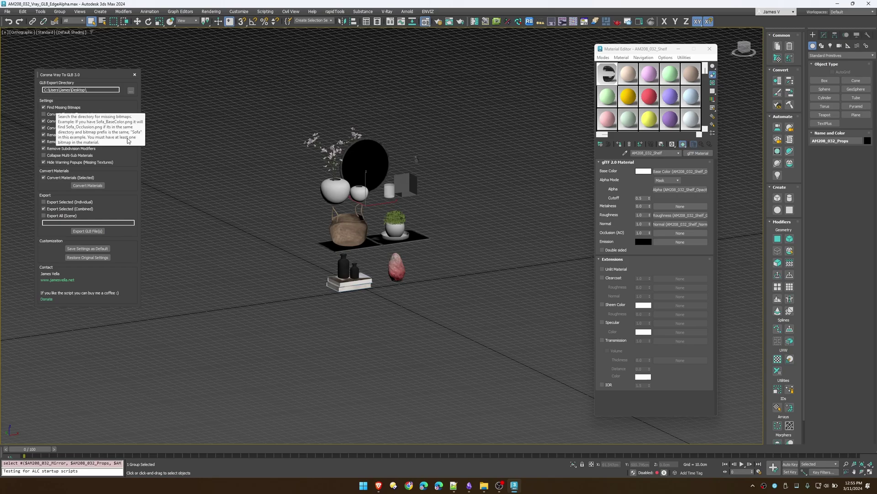
# Step: Disable Find Missing Bitmaps in the converter settings and switch to the Desktop folder in File Explorer
pyautogui.click(69, 109)
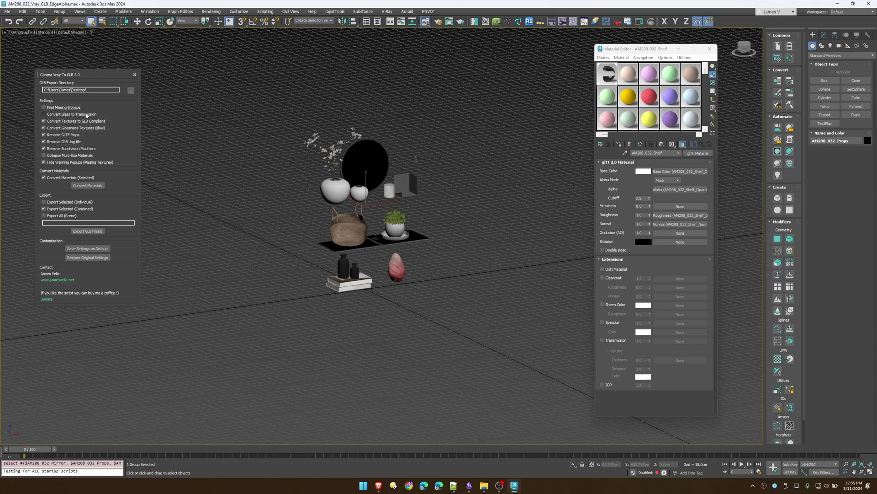
pyautogui.hotkey('alt', 'Tab')
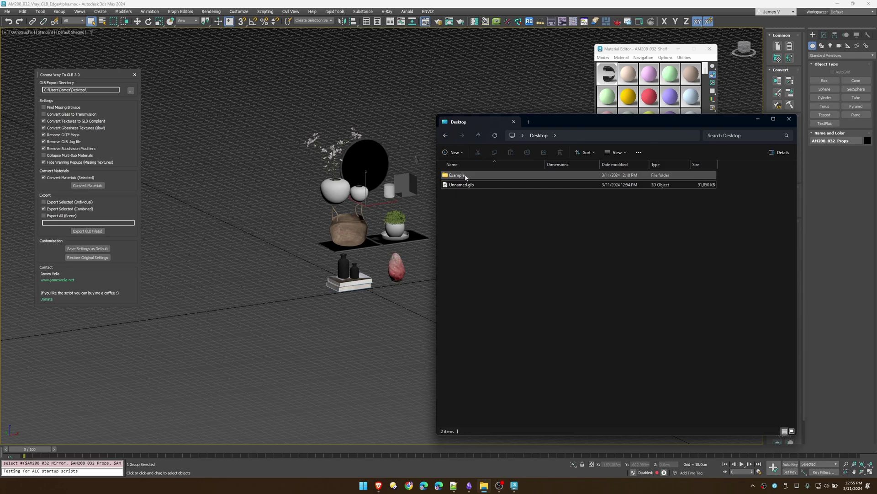
# Step: Open AM199_Set_03_GLB_Raw.max from the Example folder in 3ds Max and put File Explorer away
pyautogui.doubleClick(471, 174)
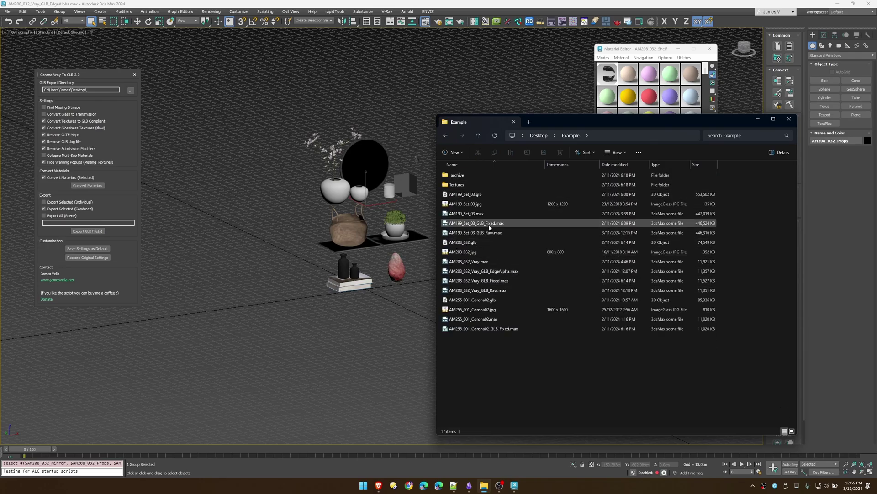
pyautogui.moveTo(490, 236); pyautogui.dragTo(341, 261)
pyautogui.click(348, 267)
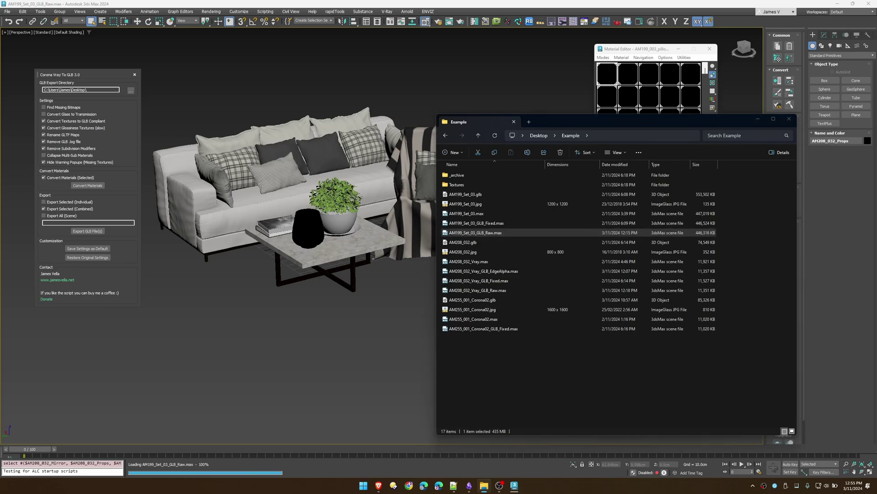
pyautogui.click(759, 118)
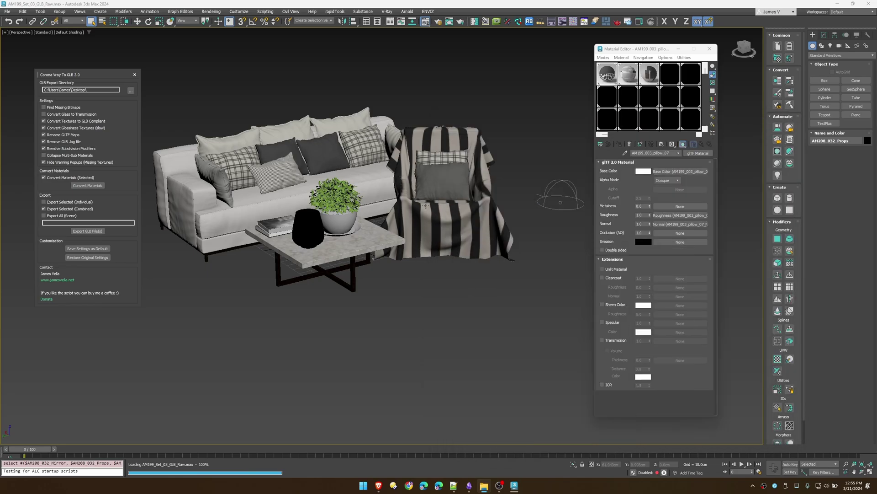
# Step: Select the coffee table with the items on it and export them as one combined GLB
pyautogui.scroll(3, 310, 227)
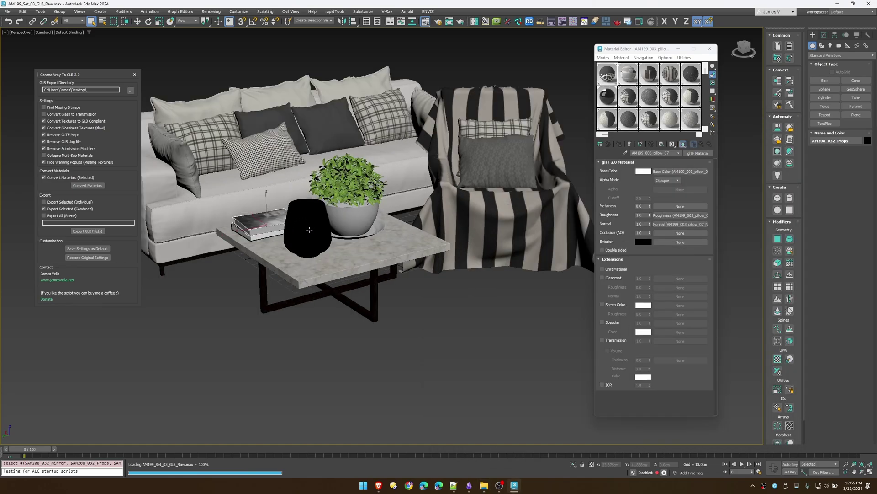
pyautogui.click(310, 227)
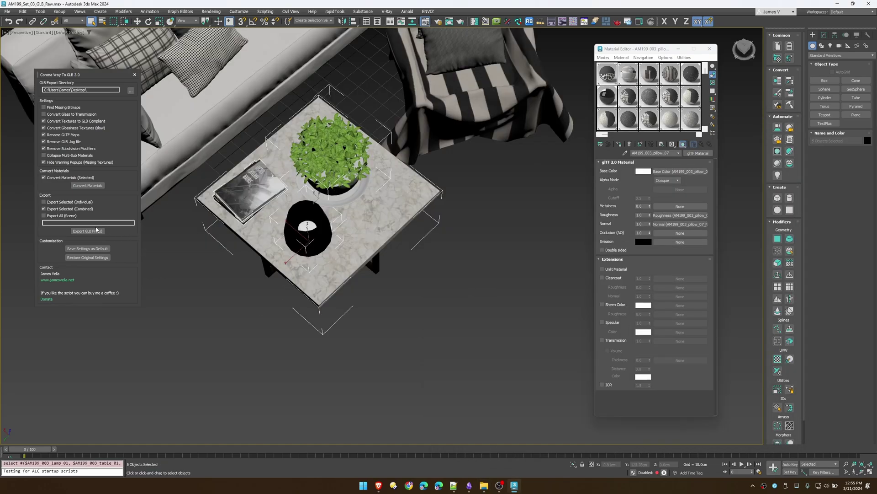
pyautogui.click(96, 230)
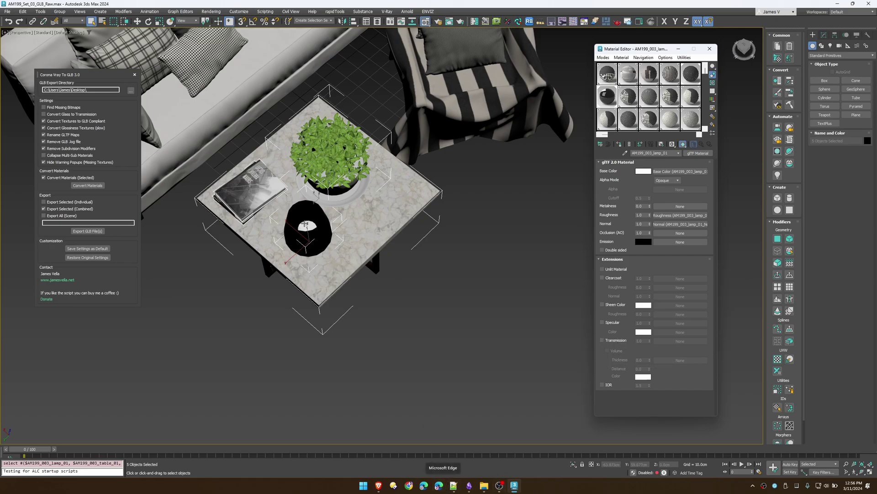
# Step: Load Unnamed.glb from the Desktop folder into the Babylon.js sandbox and inspect the dark candle holder up close
pyautogui.scroll(5, 304, 224)
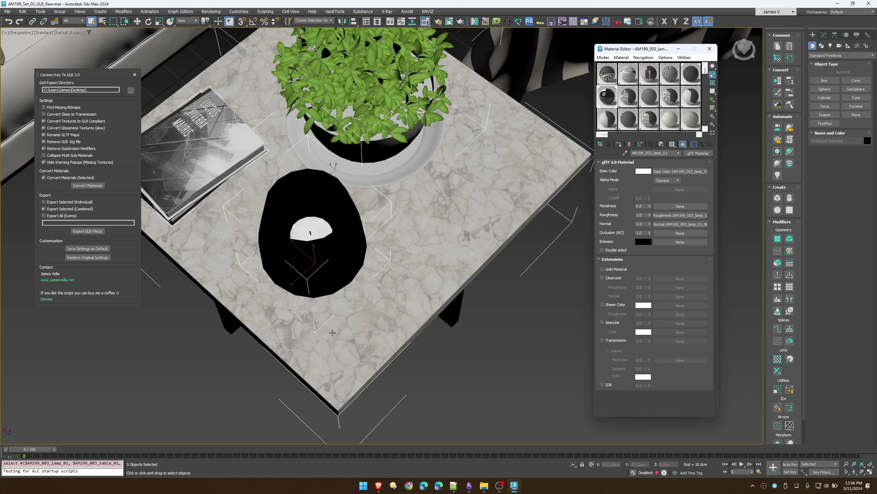
pyautogui.click(378, 485)
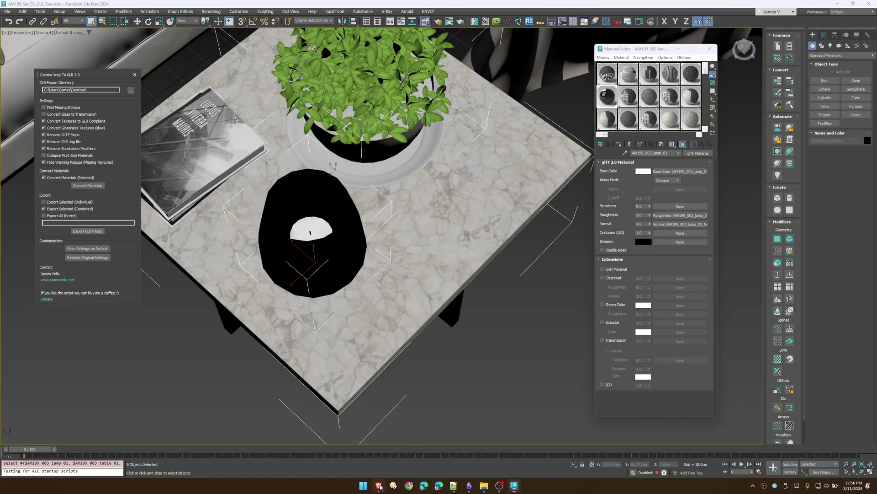
pyautogui.click(484, 485)
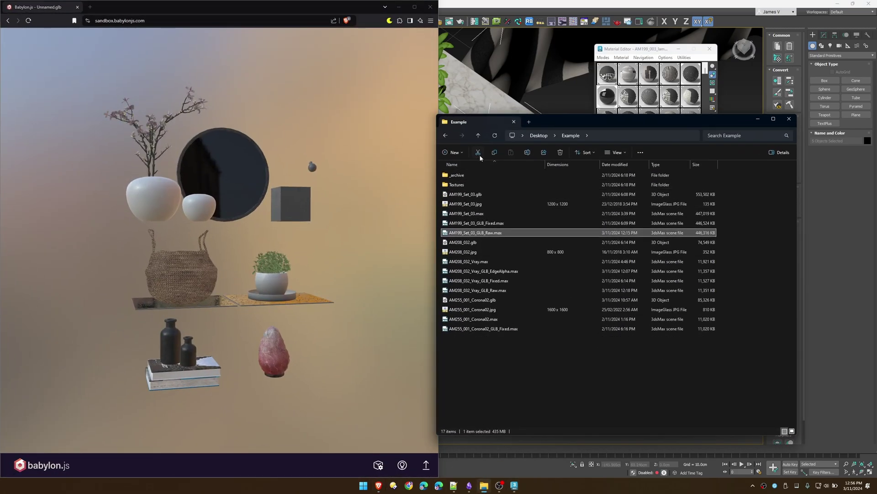
pyautogui.click(478, 136)
pyautogui.moveTo(462, 185); pyautogui.dragTo(256, 230)
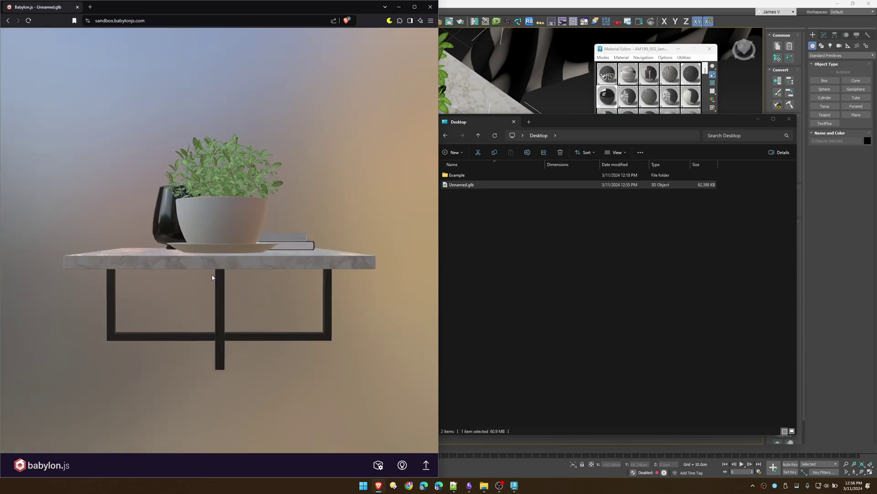
pyautogui.moveTo(213, 276); pyautogui.dragTo(258, 286)
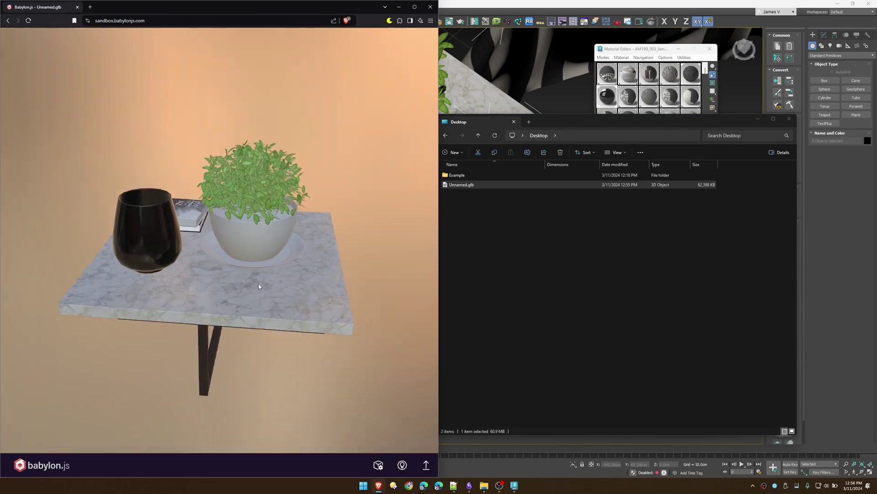
pyautogui.moveTo(134, 273); pyautogui.dragTo(178, 288)
pyautogui.scroll(4, 205, 303)
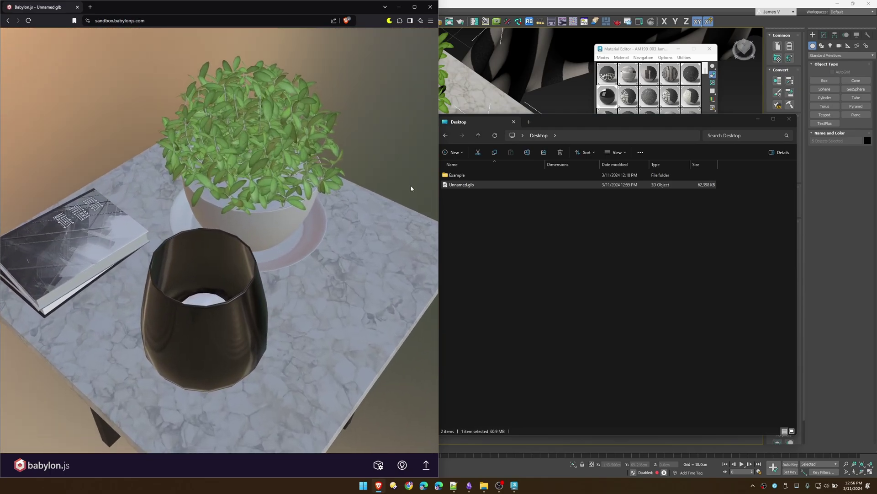
# Step: Return to 3ds Max and change the unused 21 - Default material to a glTF Material
pyautogui.click(510, 2)
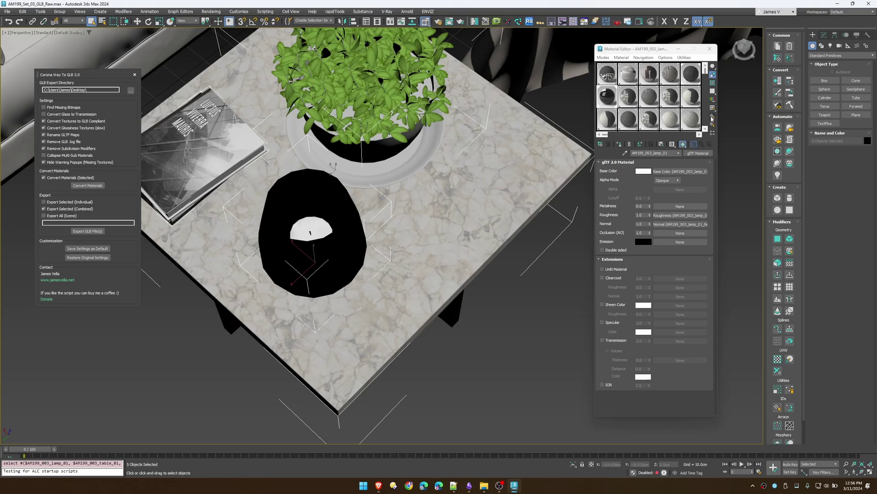
pyautogui.scroll(-1, 705, 122)
pyautogui.click(651, 123)
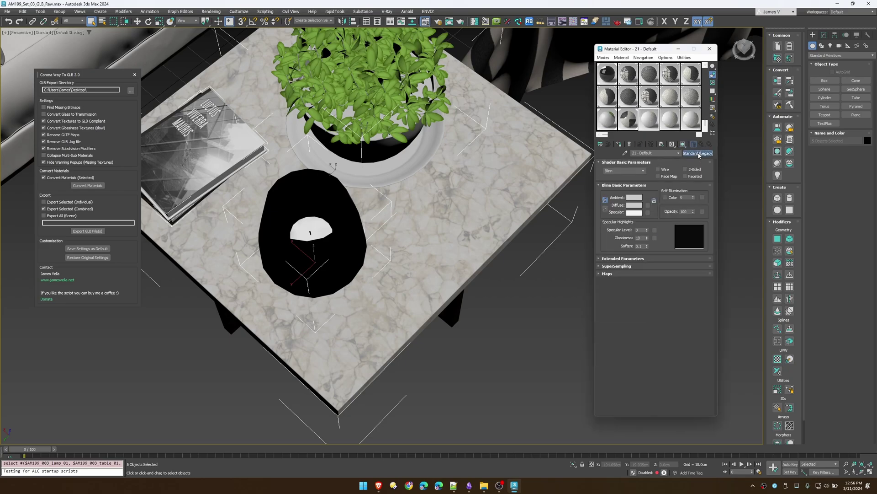
pyautogui.click(697, 153)
pyautogui.doubleClick(124, 306)
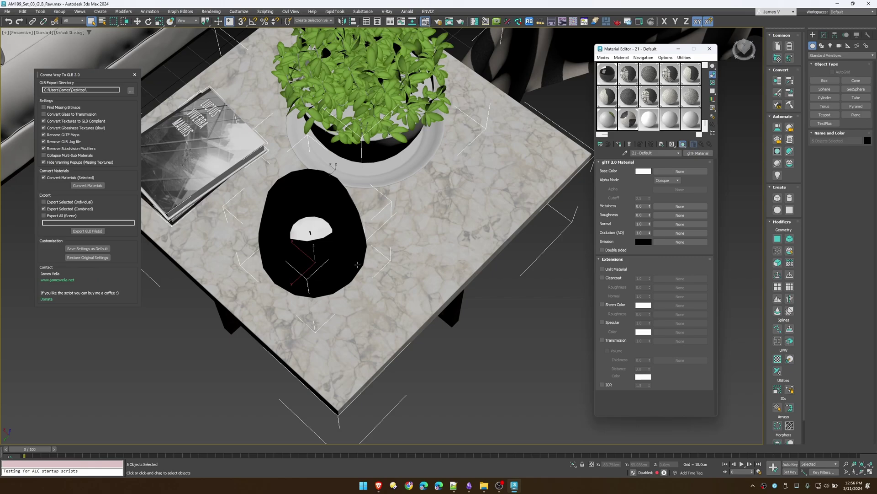
# Step: Show edged faces and detach the outer glass element of AM199_003_lamp_01 as the separate object Object001
pyautogui.keyDown('alt'); pyautogui.moveTo(357, 265); pyautogui.dragTo(346, 253, button='middle'); pyautogui.keyUp('alt')
pyautogui.press('F4')
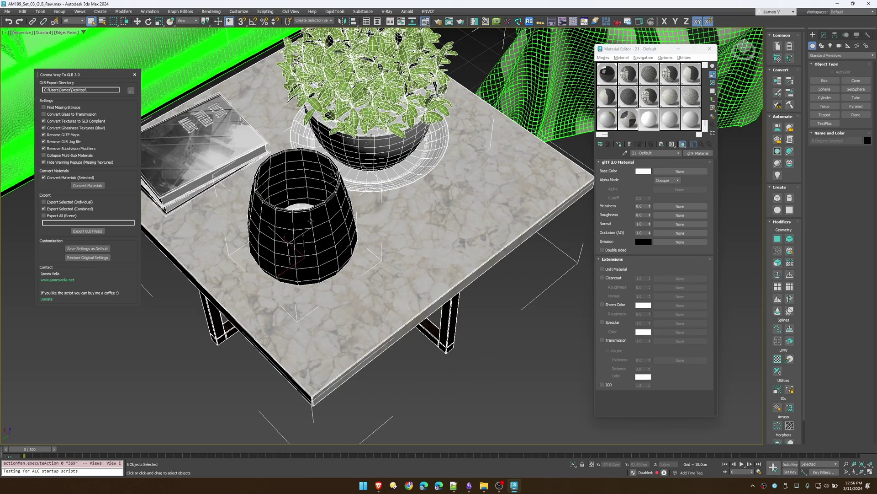
pyautogui.click(793, 151)
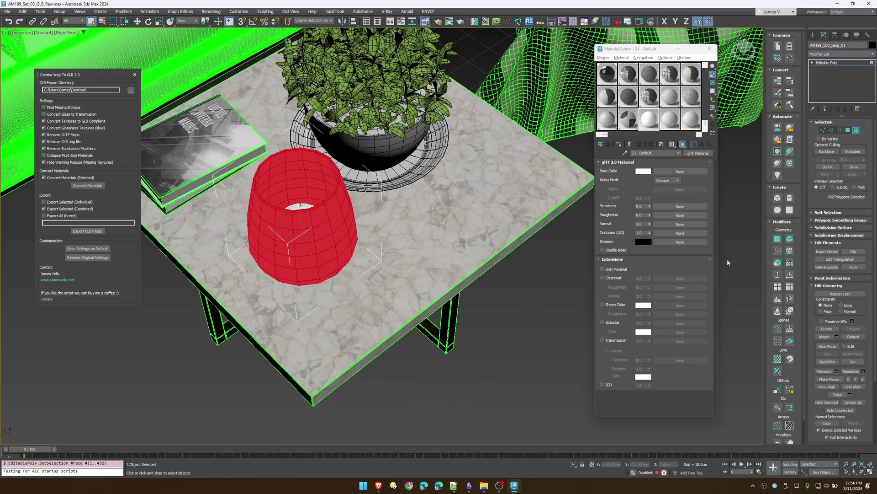
pyautogui.click(854, 337)
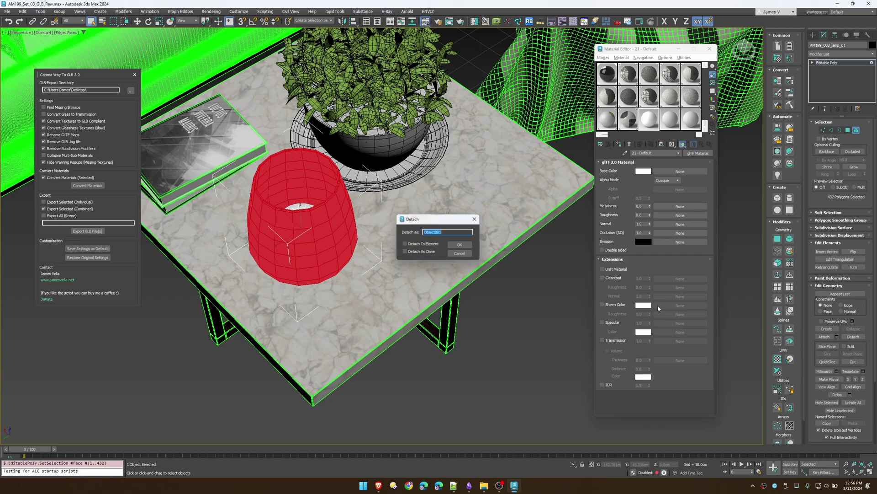
pyautogui.press('Return')
pyautogui.click(825, 63)
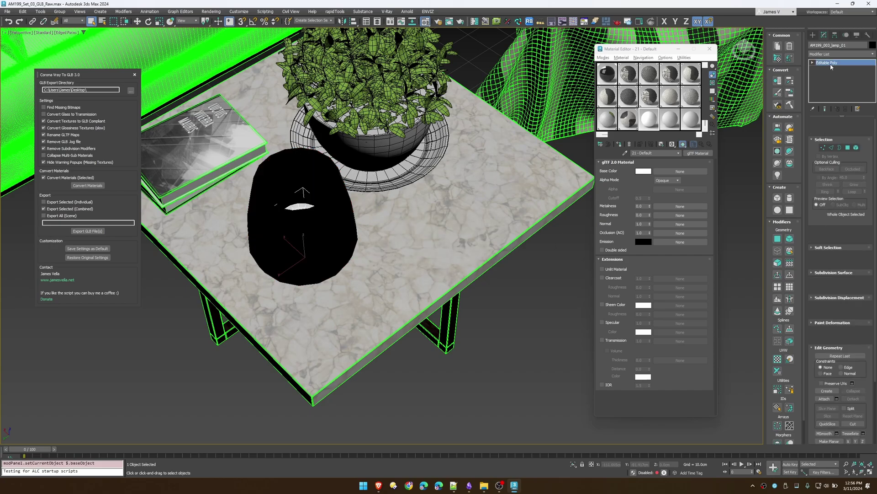
# Step: Assign the new 21 - Default glTF material to the candle and to the detached glass
pyautogui.click(619, 144)
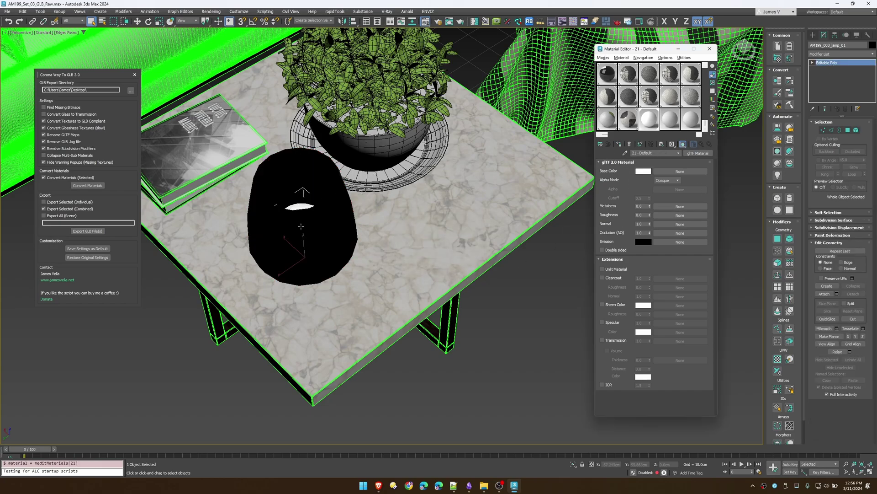
pyautogui.click(294, 175)
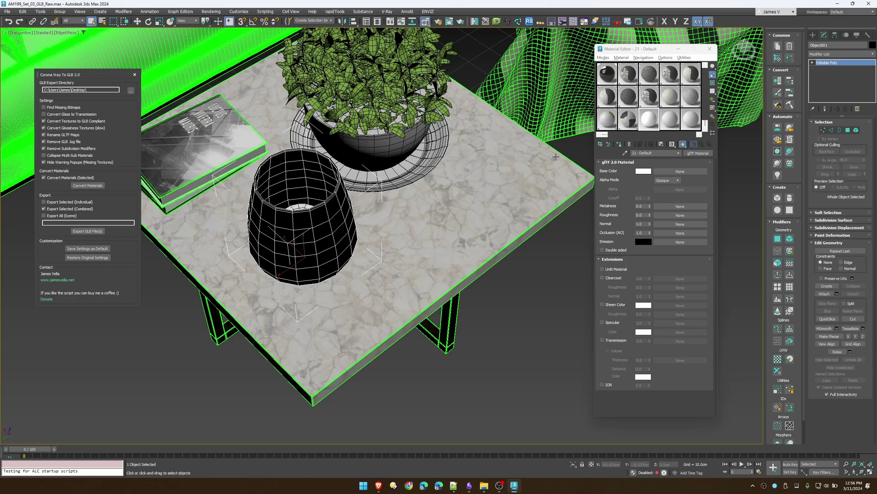
pyautogui.click(619, 145)
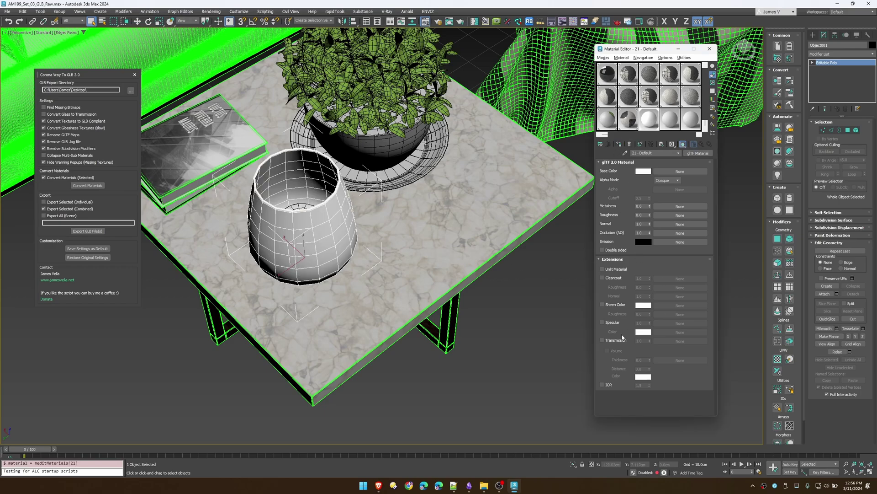
# Step: Enable Transmission on the 21 - Default material, hide the edged faces, and preview its enlarged material sample
pyautogui.click(609, 341)
pyautogui.keyDown('alt'); pyautogui.moveTo(455, 304); pyautogui.dragTo(448, 270, button='middle'); pyautogui.keyUp('alt')
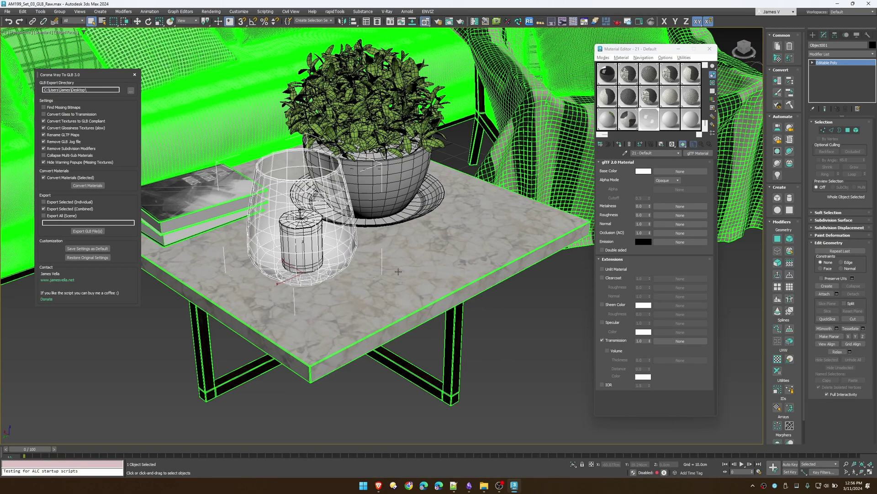
pyautogui.press('F4')
pyautogui.doubleClick(647, 124)
pyautogui.doubleClick(647, 125)
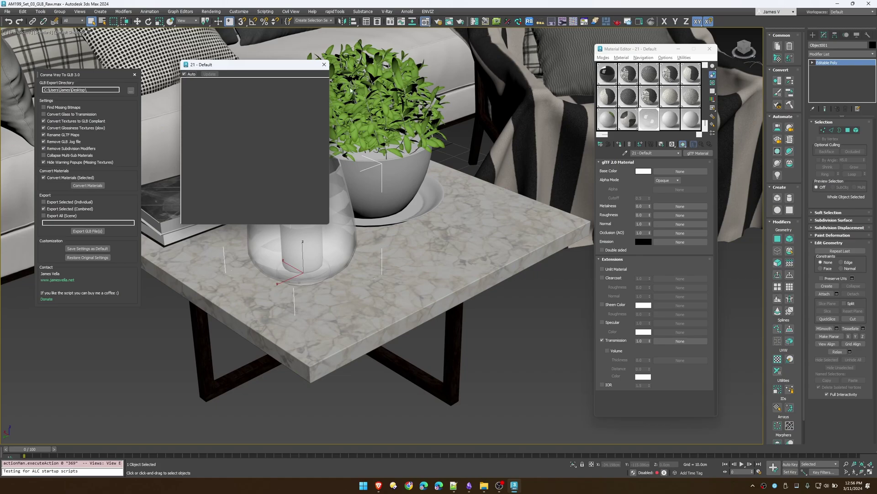
pyautogui.click(324, 65)
# Step: Select the coffee table with all items on it, export them as one combined GLB, and switch to the exported file
pyautogui.scroll(-5, 360, 230)
pyautogui.keyDown('alt'); pyautogui.moveTo(361, 230); pyautogui.dragTo(351, 284, button='middle'); pyautogui.keyUp('alt')
pyautogui.moveTo(351, 284); pyautogui.dragTo(276, 177)
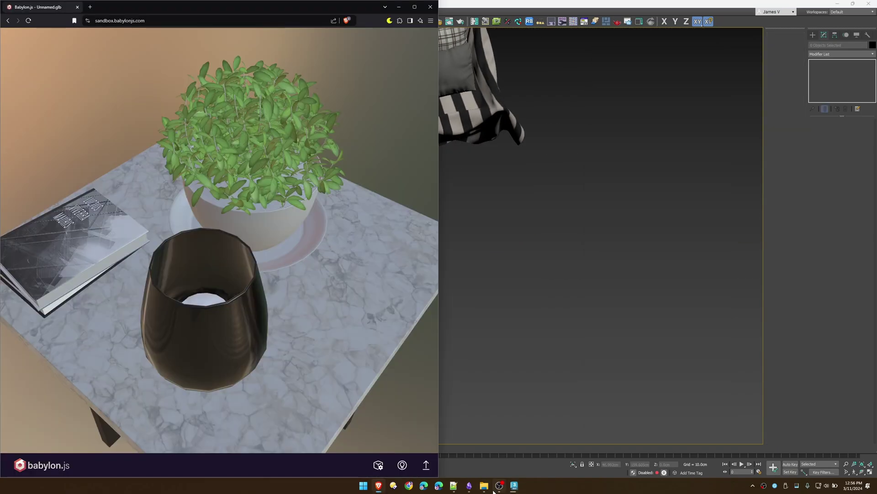
pyautogui.click(483, 485)
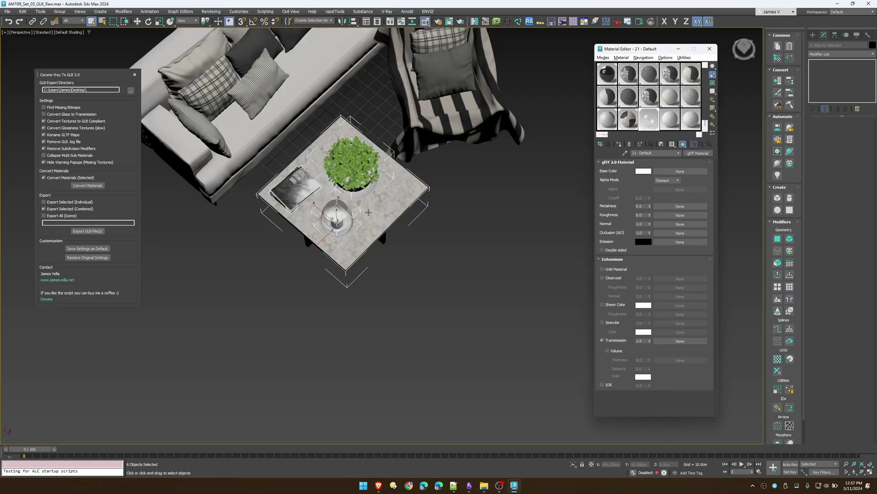
# Step: Inspect the transmissive glass and candle in the viewport and select the detached glass object
pyautogui.press('z')
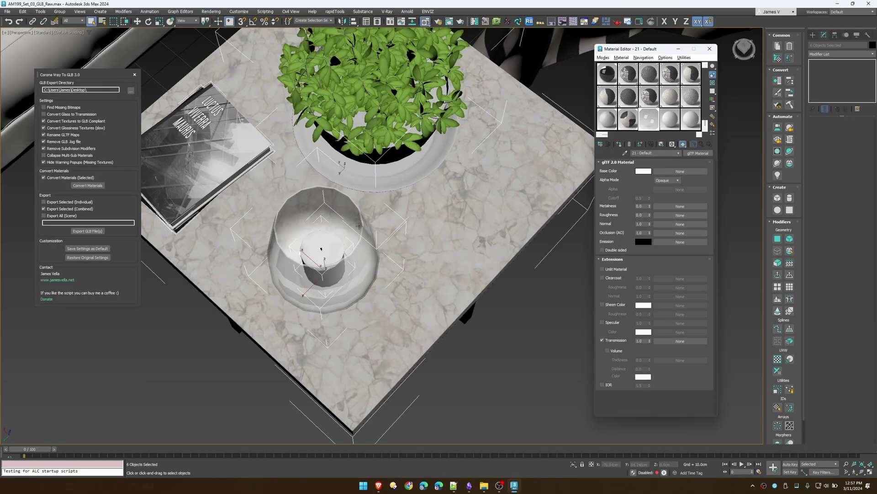
pyautogui.keyDown('alt'); pyautogui.moveTo(359, 226); pyautogui.dragTo(356, 210, button='middle'); pyautogui.keyUp('alt')
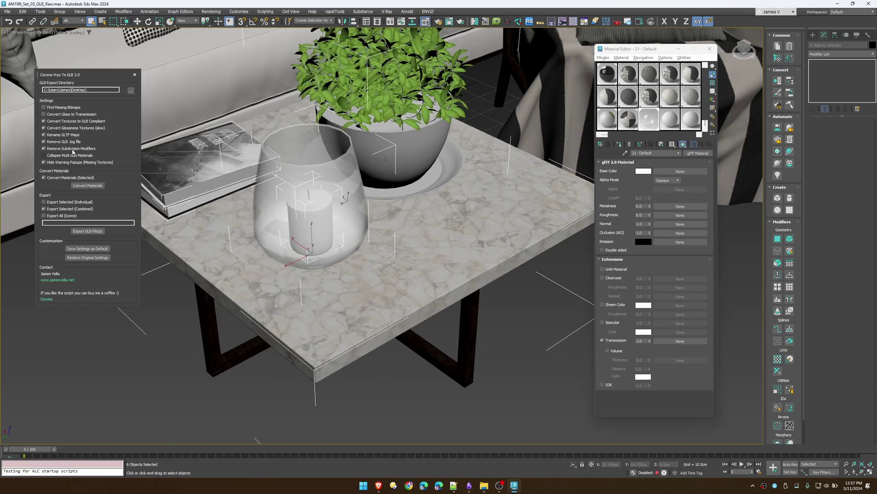
pyautogui.scroll(-5, 414, 168)
pyautogui.click(492, 244)
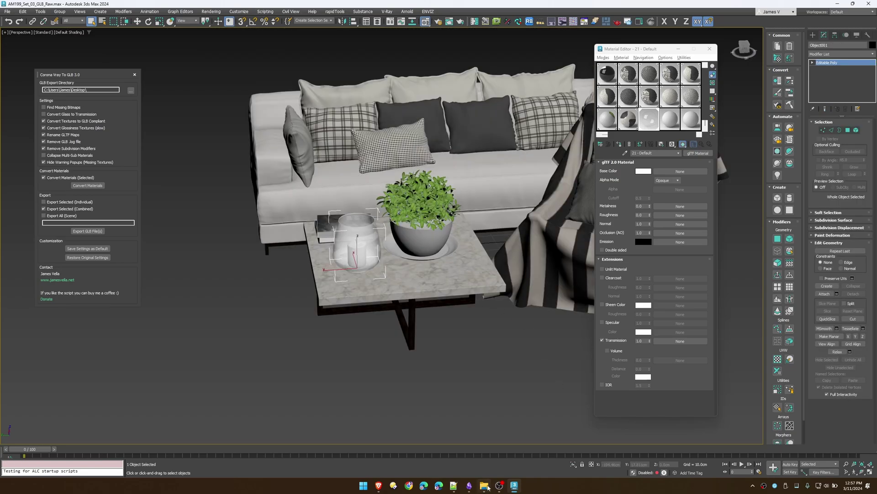
# Step: Open AM208_032_Vray_GLB_Raw.max from the Example folder in 3ds Max
pyautogui.click(484, 486)
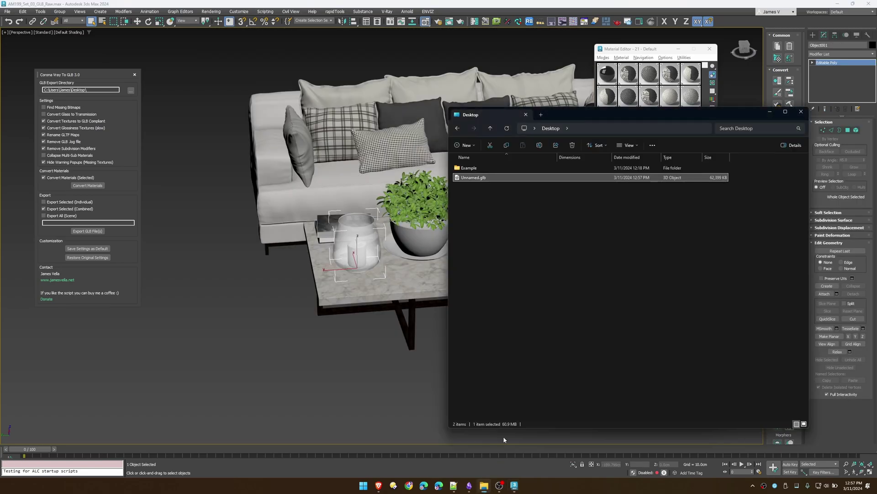
pyautogui.doubleClick(485, 167)
pyautogui.click(491, 215)
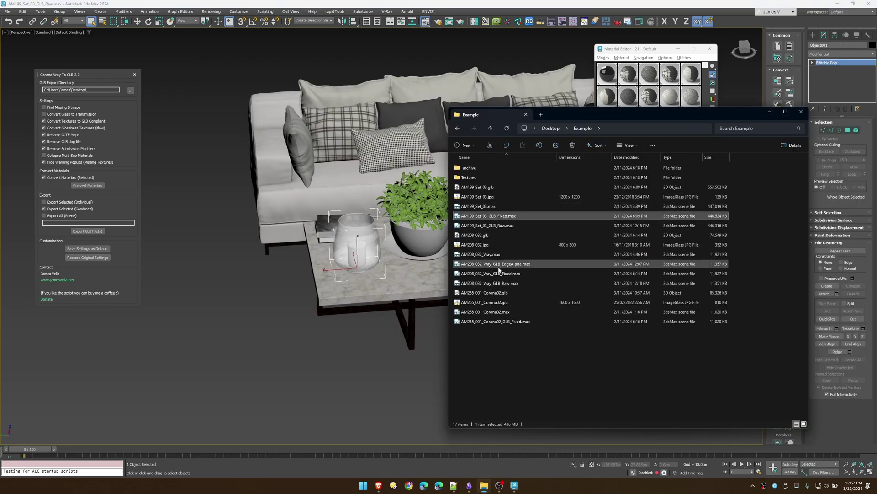
pyautogui.click(521, 263)
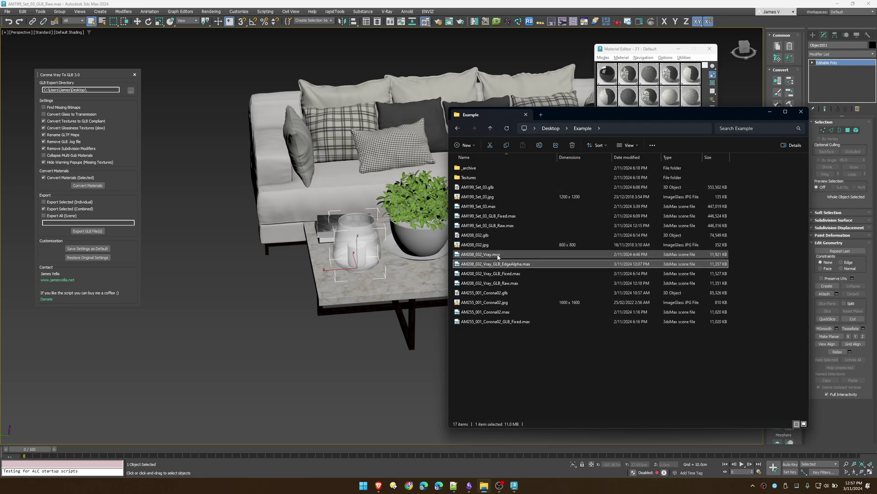
pyautogui.click(514, 275)
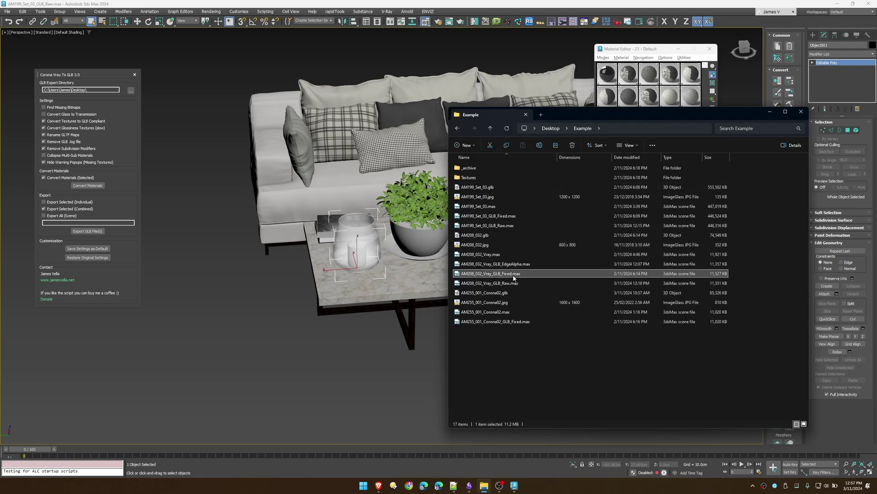
pyautogui.doubleClick(504, 282)
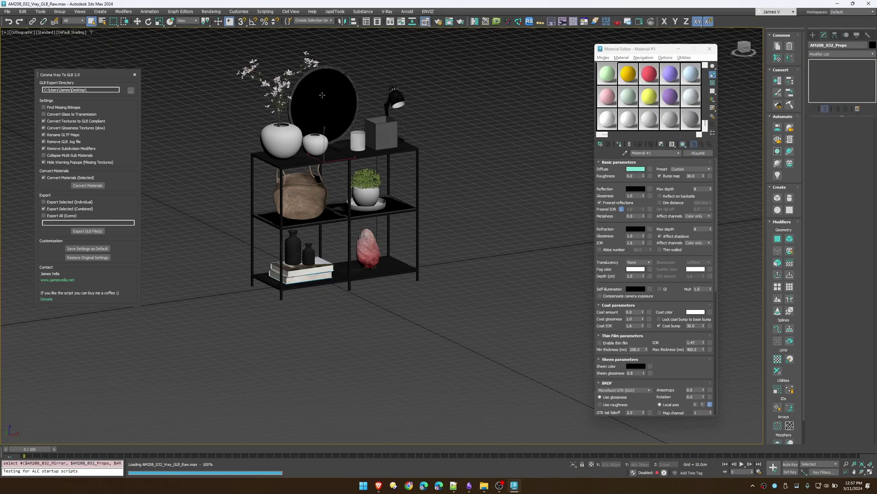
# Step: Examine the round mirror on the shelf up close and open the AM208_032.jpg reference render for comparison
pyautogui.scroll(5, 322, 94)
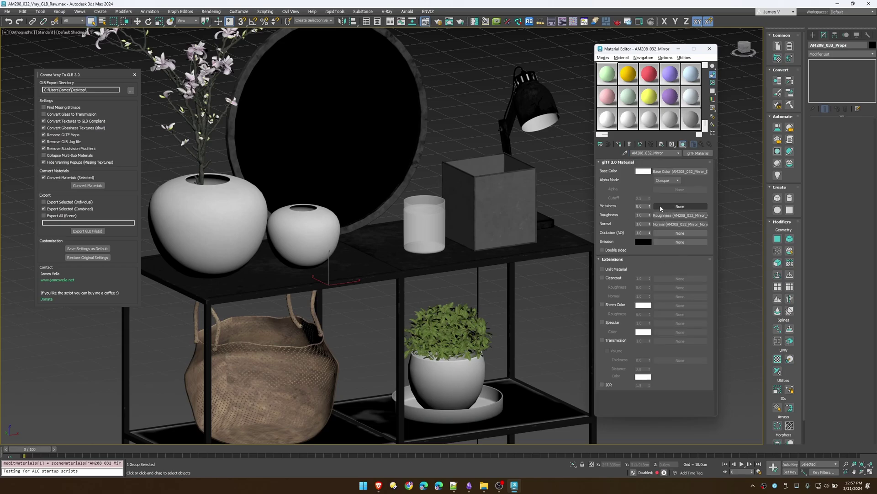
pyautogui.scroll(-5, 460, 197)
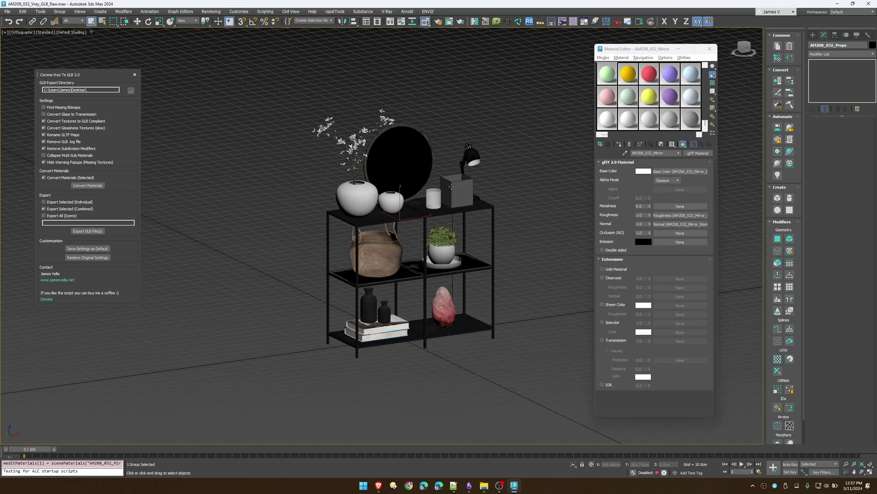
pyautogui.keyDown('alt'); pyautogui.moveTo(464, 199); pyautogui.dragTo(440, 194, button='middle'); pyautogui.keyUp('alt')
pyautogui.press('F4')
pyautogui.scroll(5, 439, 195)
pyautogui.press('F4')
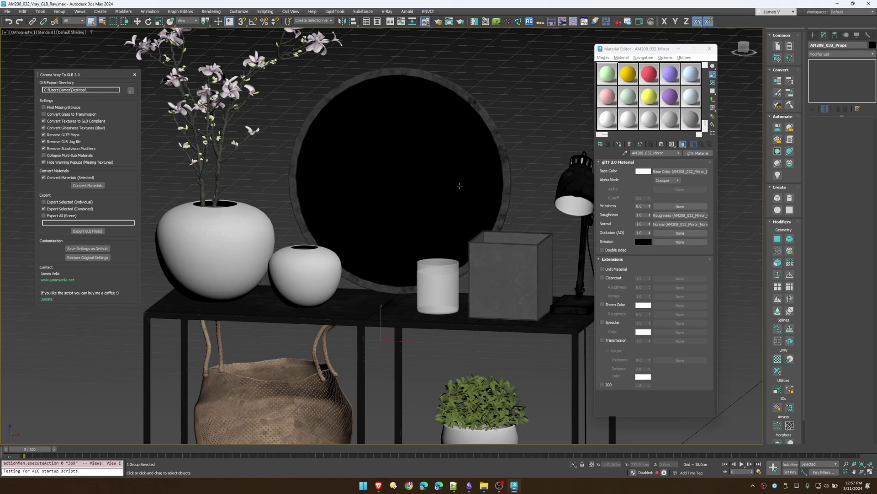
pyautogui.click(484, 488)
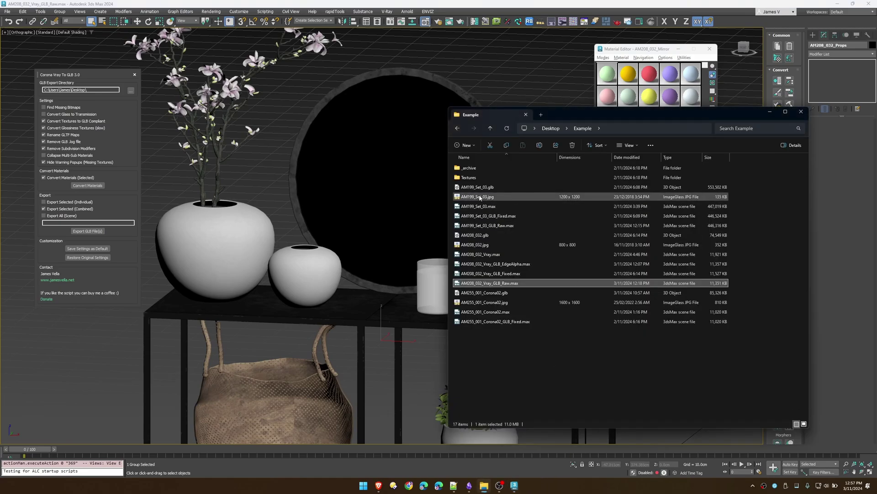
pyautogui.doubleClick(646, 215)
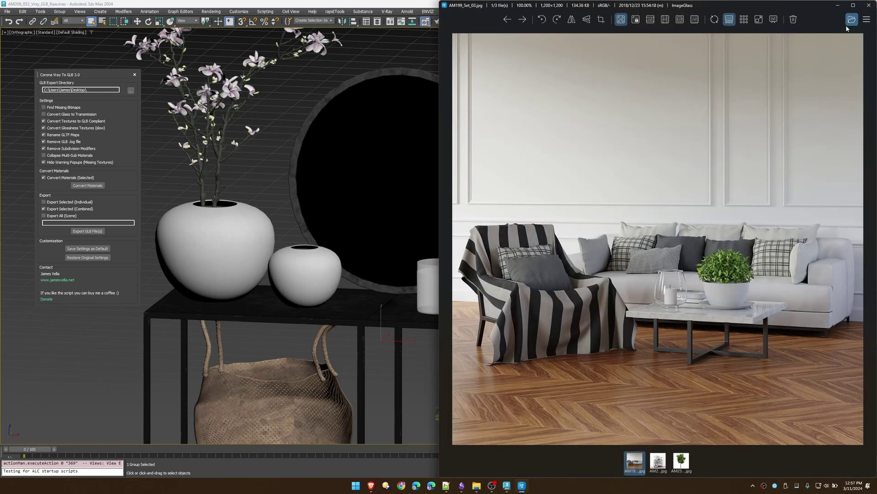
pyautogui.click(659, 458)
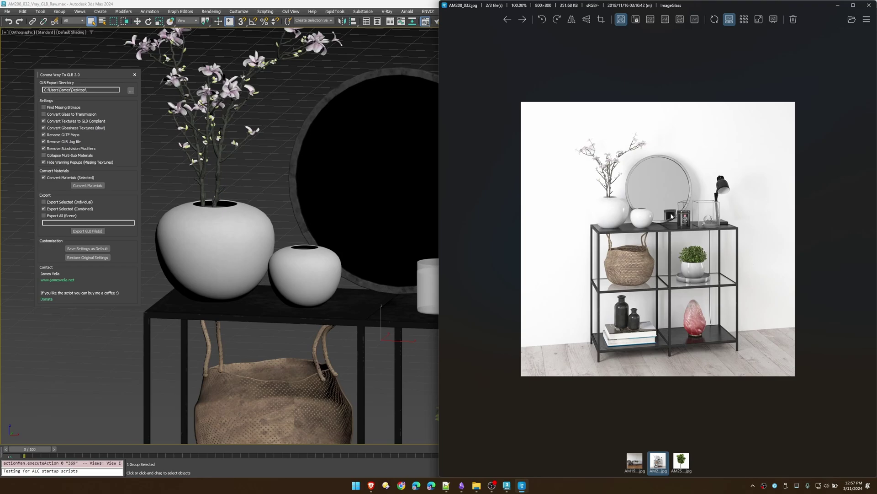
# Step: Return to the 3ds Max scene and show edged faces with a front-on view of the round mirror
pyautogui.click(316, 147)
pyautogui.keyDown('alt'); pyautogui.moveTo(439, 223); pyautogui.dragTo(432, 198, button='middle'); pyautogui.keyUp('alt')
pyautogui.rightClick(396, 151)
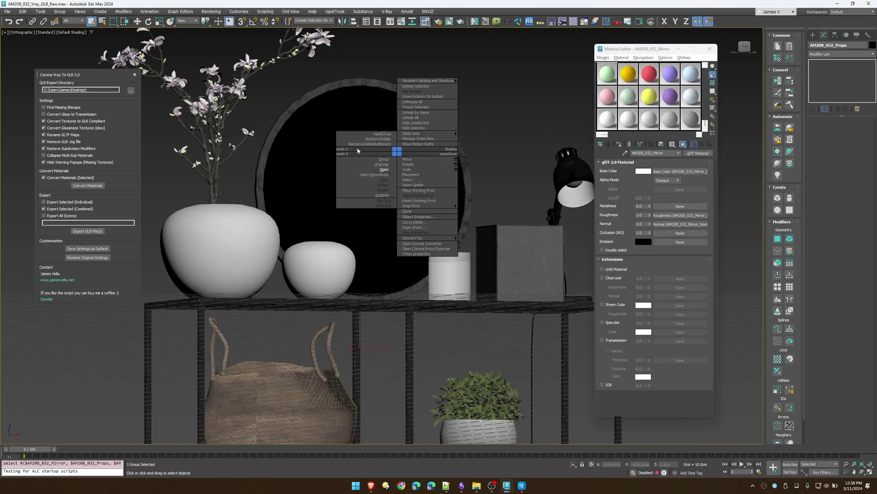
pyautogui.click(329, 133)
pyautogui.press('F4')
pyautogui.press('F5')
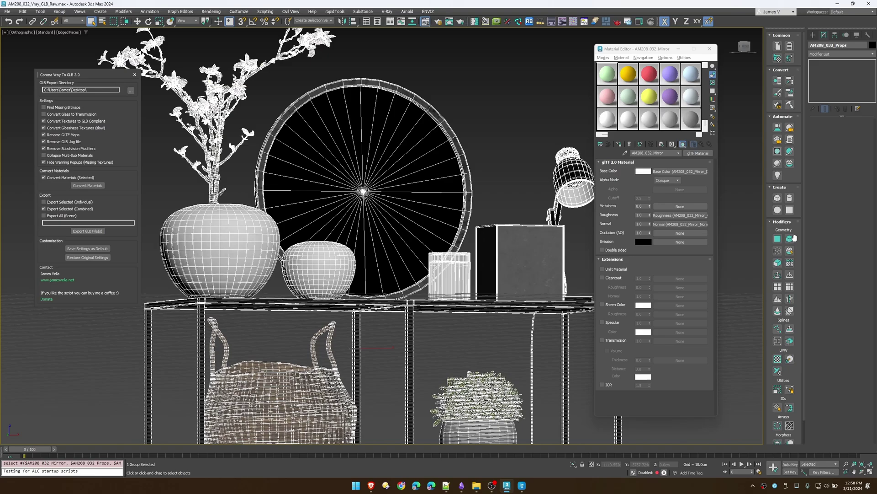
# Step: Add an Edit Poly modifier to the props group and detach the mirror glass element as a separate object
pyautogui.click(794, 238)
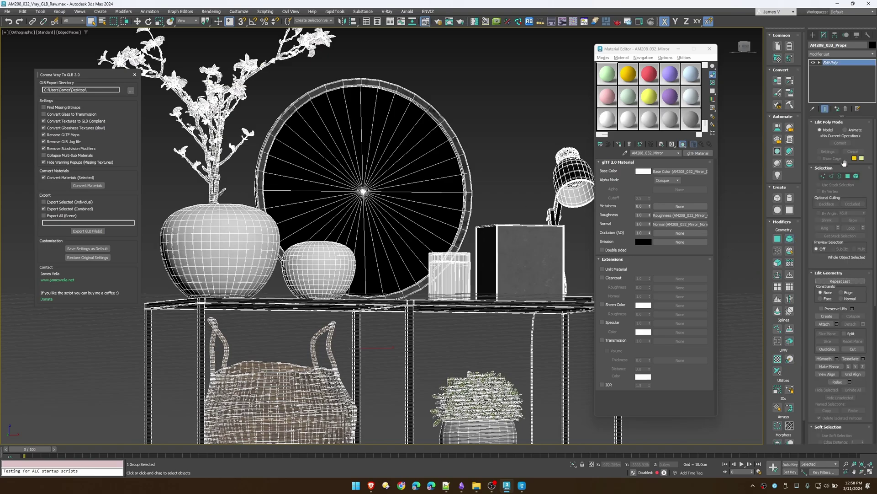
pyautogui.click(856, 176)
pyautogui.click(424, 193)
pyautogui.click(851, 324)
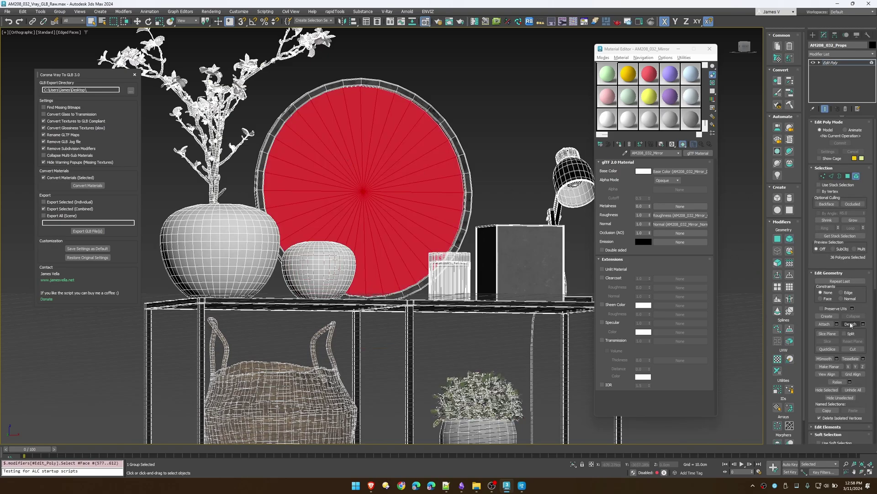
pyautogui.click(851, 324)
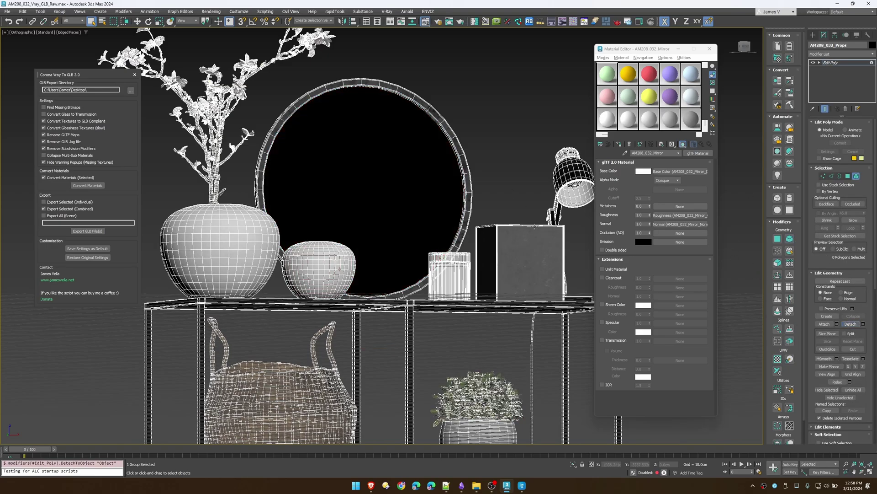
pyautogui.click(853, 171)
# Step: Change the yellow Material #8 to a glTF Material with Metalness 1.0 and Roughness 0.0
pyautogui.click(628, 74)
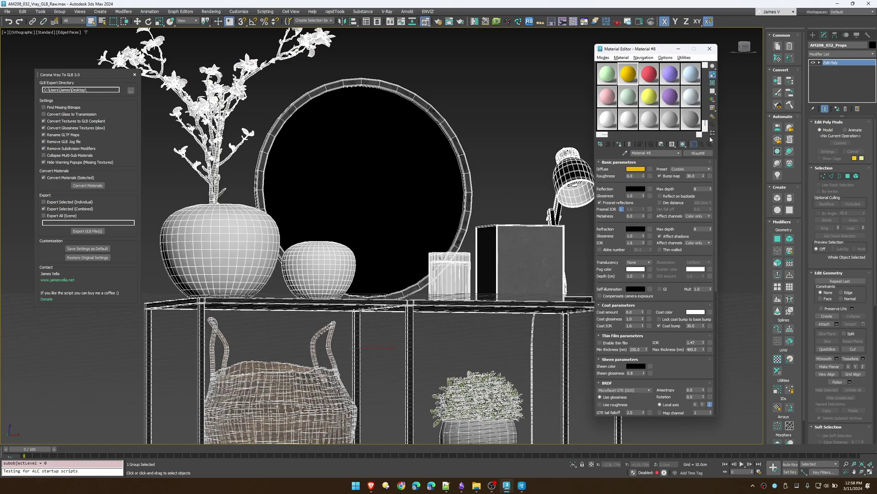
pyautogui.click(698, 152)
pyautogui.doubleClick(130, 307)
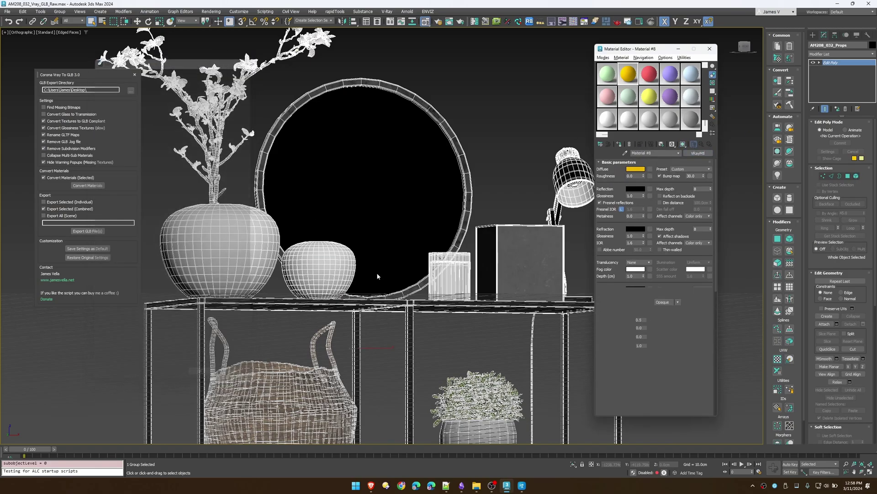
pyautogui.moveTo(650, 206); pyautogui.dragTo(644, 116)
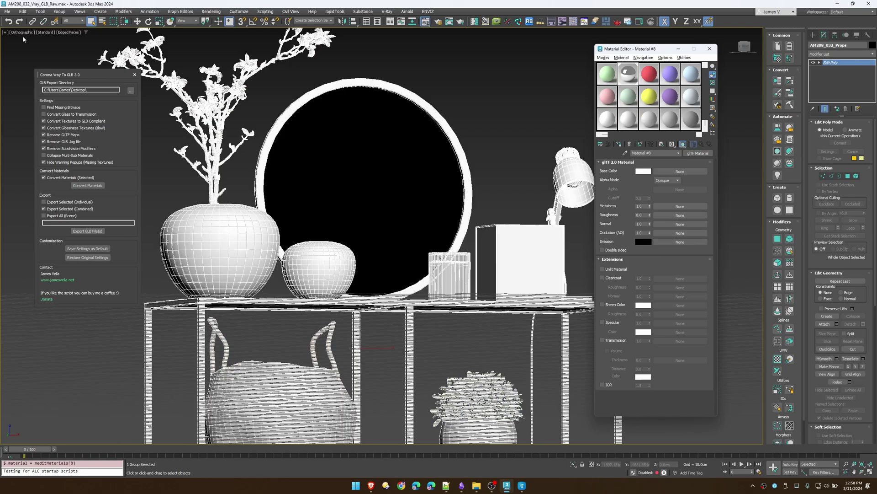
# Step: Undo the material assignment on the whole props group and assign Material #8 to the detached mirror glass only
pyautogui.hotkey('ctrl', 'z')
pyautogui.click(308, 149)
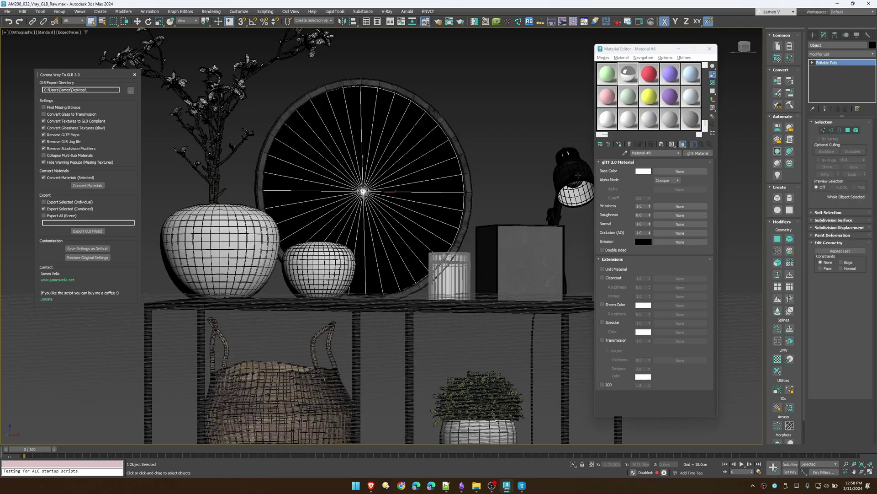
pyautogui.click(619, 144)
# Step: Export the shelf group and detached mirror as one combined GLB and inspect the mirror's reflections in the Babylon.js sandbox
pyautogui.scroll(-3, 439, 131)
pyautogui.scroll(-5, 502, 212)
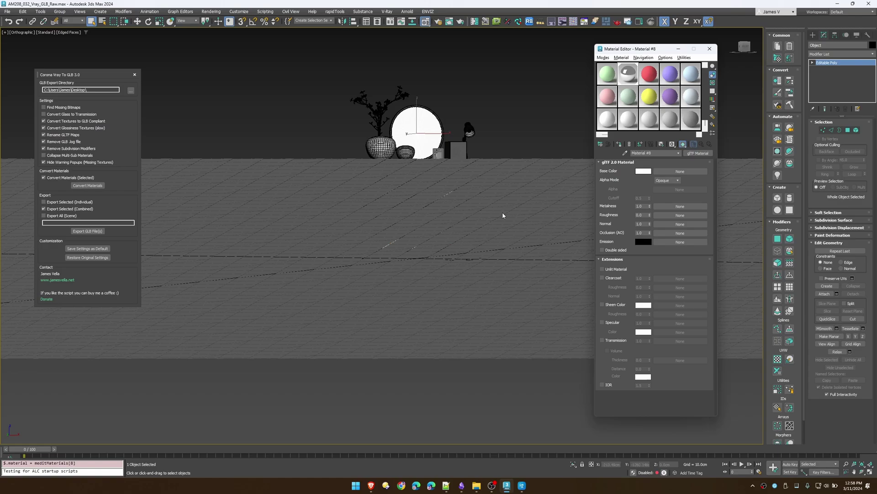
pyautogui.keyDown('alt'); pyautogui.moveTo(503, 212); pyautogui.dragTo(501, 239, button='middle'); pyautogui.keyUp('alt')
pyautogui.moveTo(316, 73); pyautogui.dragTo(316, 74)
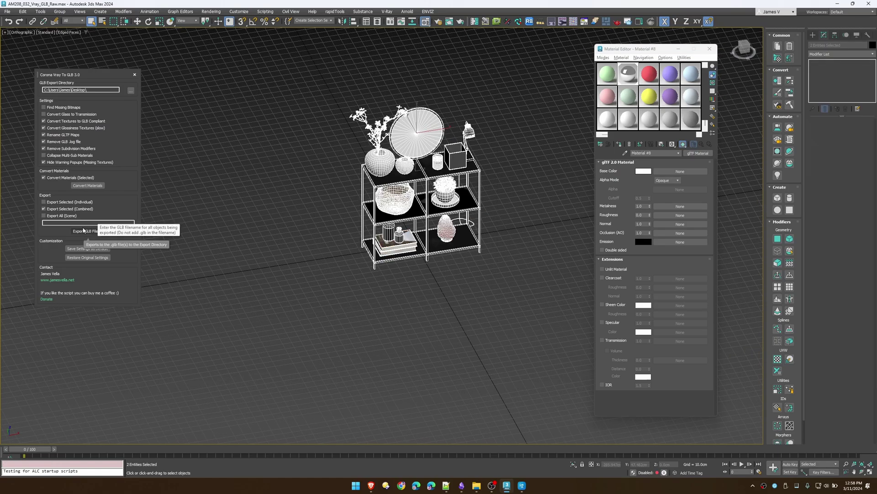
pyautogui.click(83, 229)
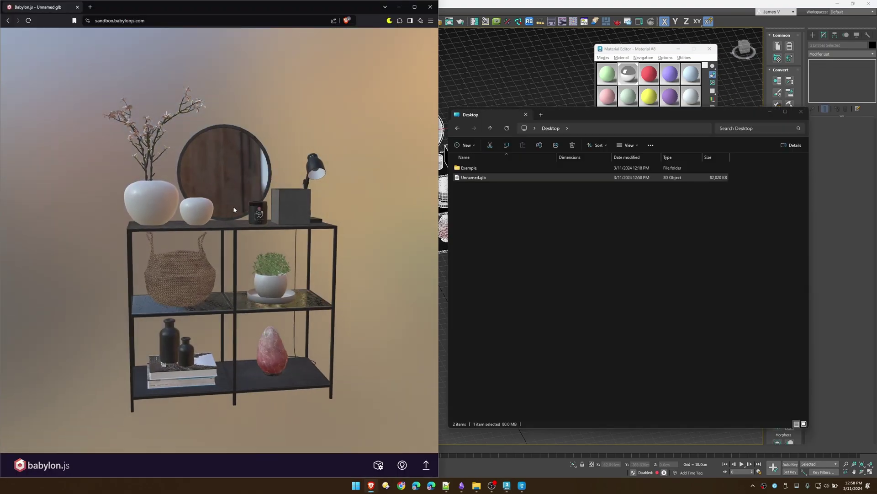
pyautogui.scroll(5, 233, 202)
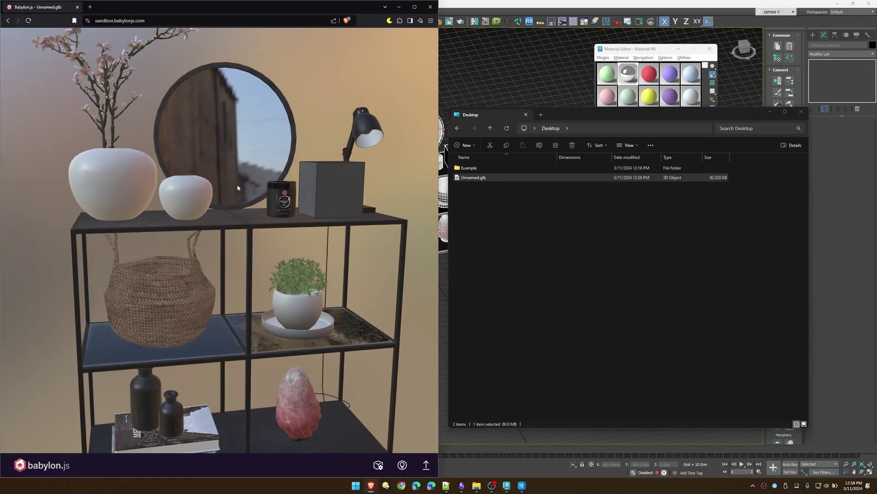
pyautogui.moveTo(233, 202); pyautogui.dragTo(208, 211)
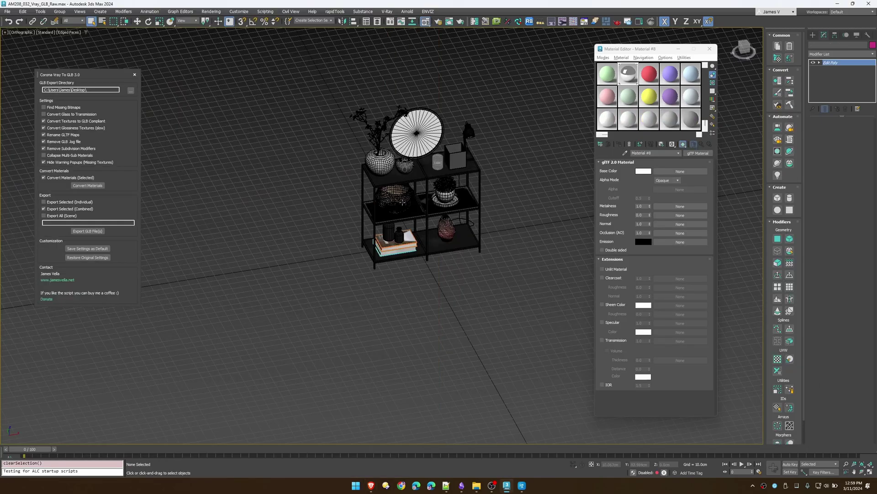
# Step: Load the AM208_032_Basket material into the red sample slot, check its Cutoff setting, and preview its enlarged sample
pyautogui.click(643, 79)
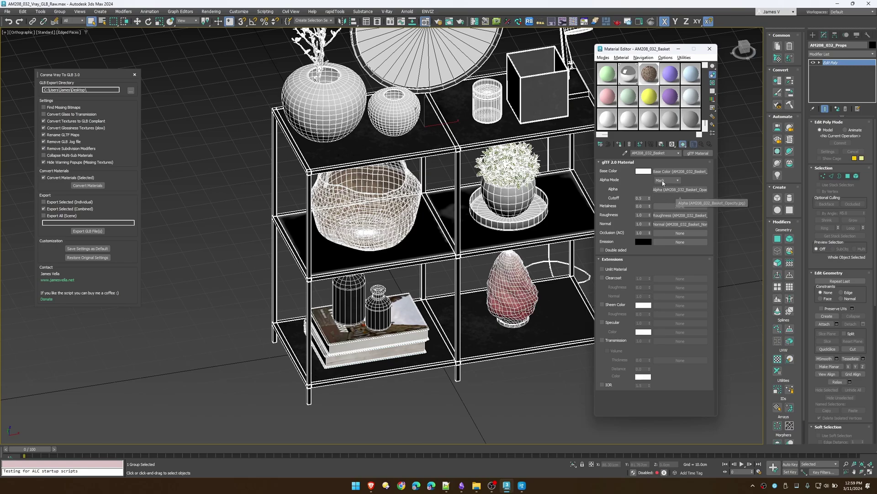
pyautogui.moveTo(645, 198); pyautogui.dragTo(618, 202)
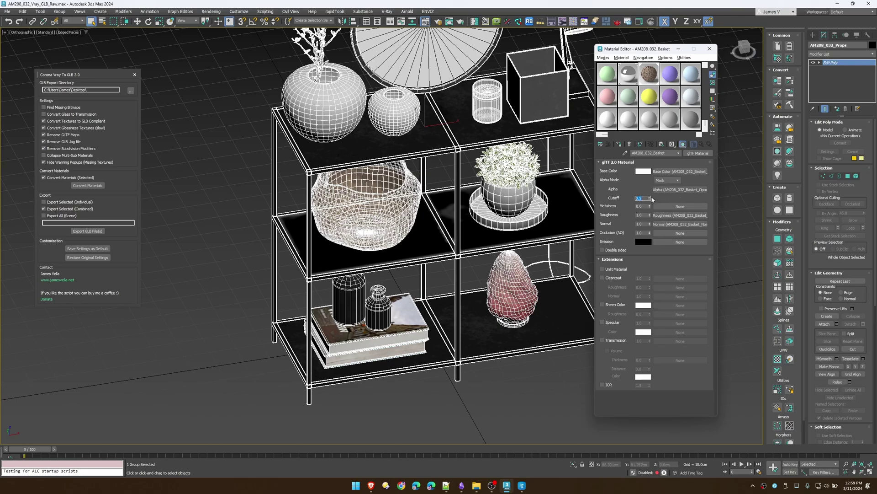
pyautogui.doubleClick(649, 73)
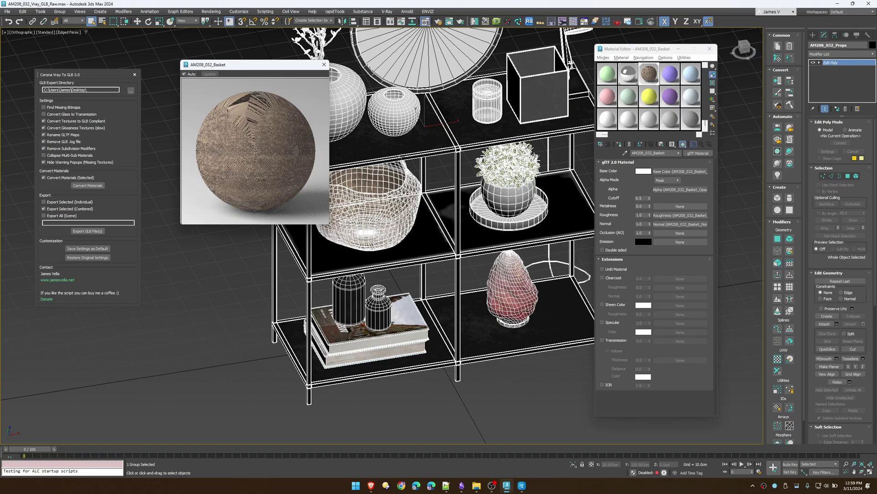
pyautogui.click(325, 65)
# Step: Switch the basket material's Alpha Mode to Blend and back to Mask
pyautogui.click(668, 180)
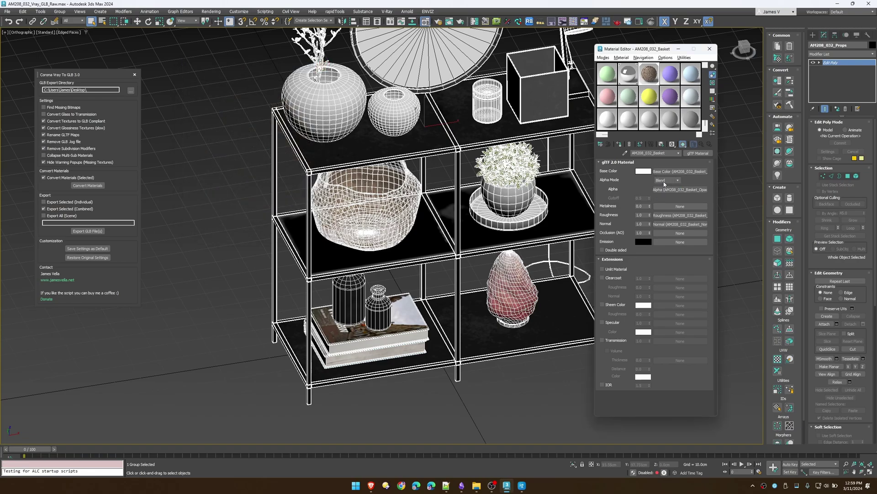
pyautogui.click(662, 191)
pyautogui.moveTo(388, 228); pyautogui.dragTo(332, 242, button='middle')
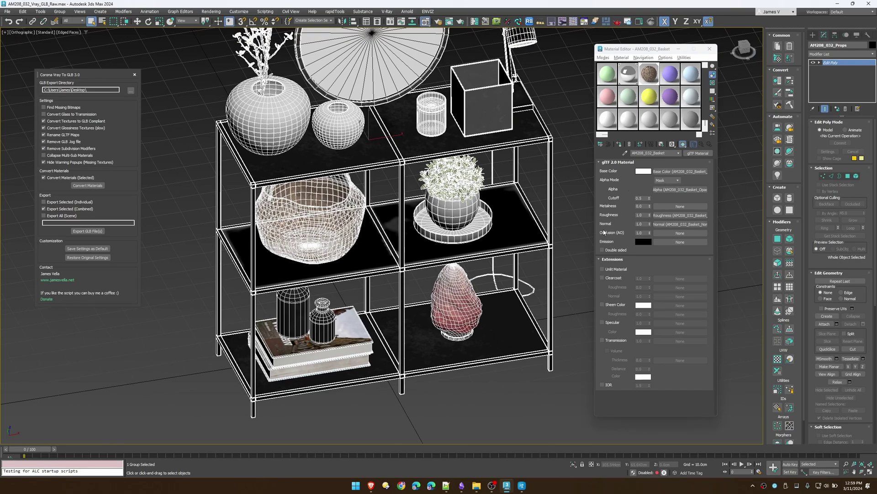
# Step: Load AM255_001_Corona02.glb from the Example folder into the Babylon.js sandbox in the browser
pyautogui.click(386, 486)
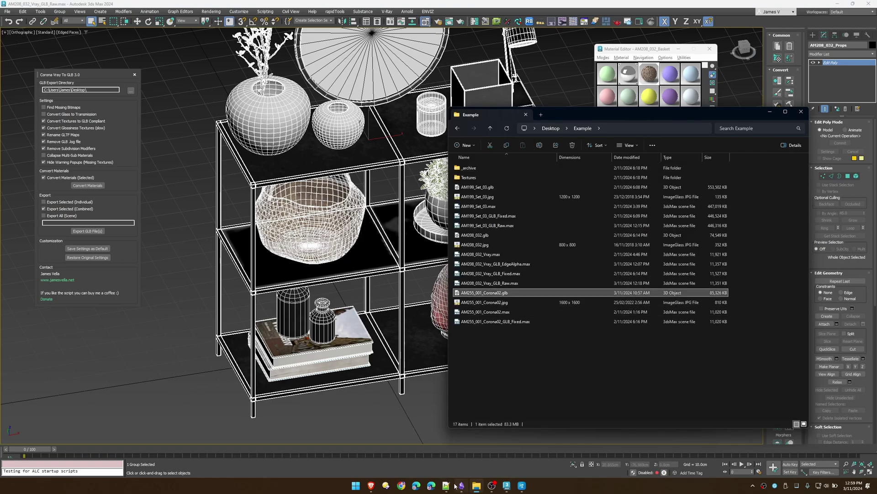
pyautogui.click(372, 485)
pyautogui.moveTo(484, 293); pyautogui.dragTo(297, 292)
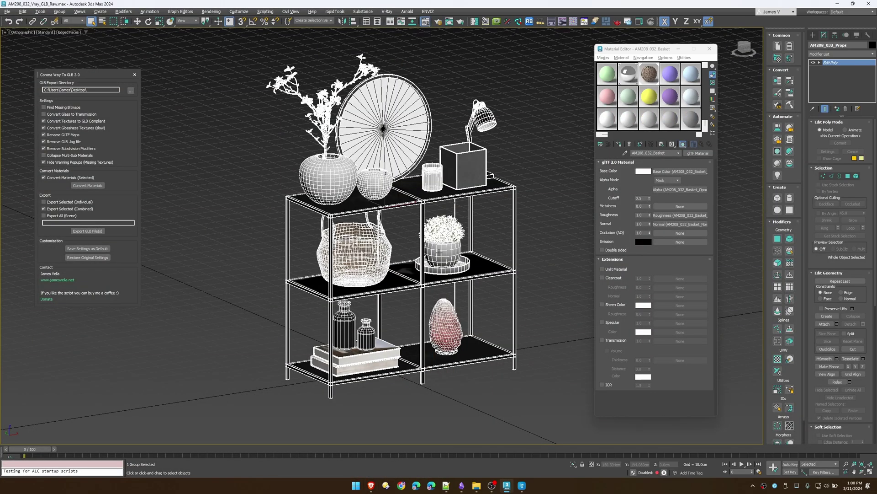
# Step: Go to github.com in the browser and open JV_CoronaVrayToGLB.ms in the 3dsmax-scripts repository
pyautogui.click(371, 486)
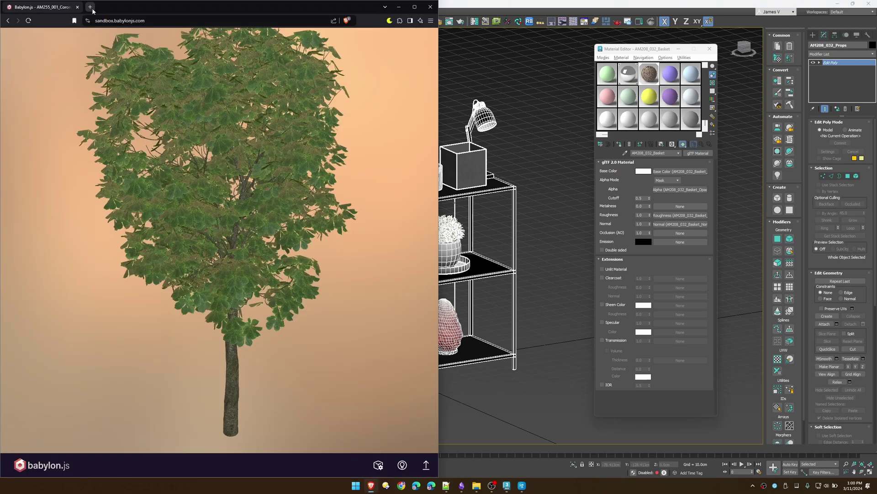
pyautogui.click(200, 21)
pyautogui.write('github.com')
pyautogui.press('Return')
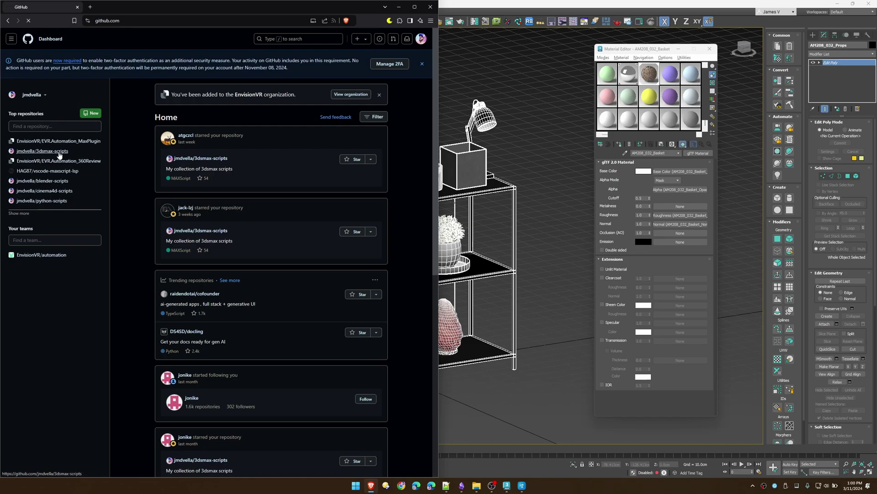
pyautogui.click(192, 159)
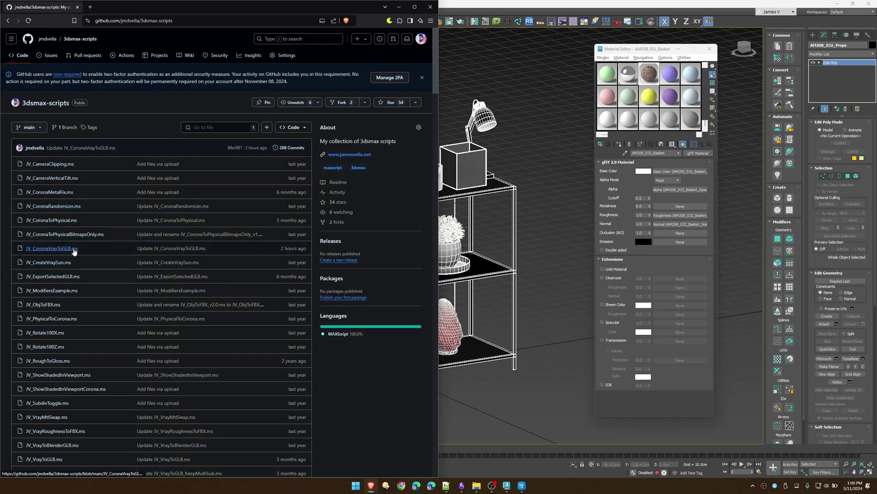
pyautogui.click(67, 251)
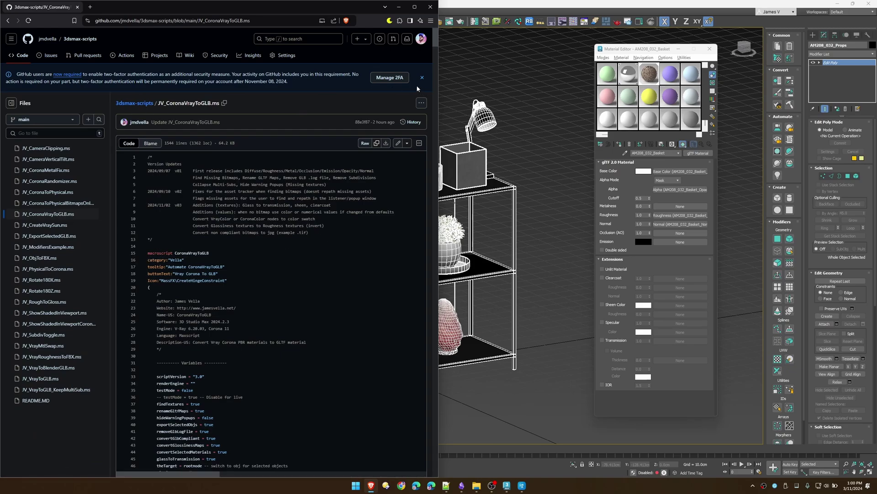
# Step: Download the JV_CoronaVrayToGLB.ms script and save it in the Downloads folder
pyautogui.click(419, 108)
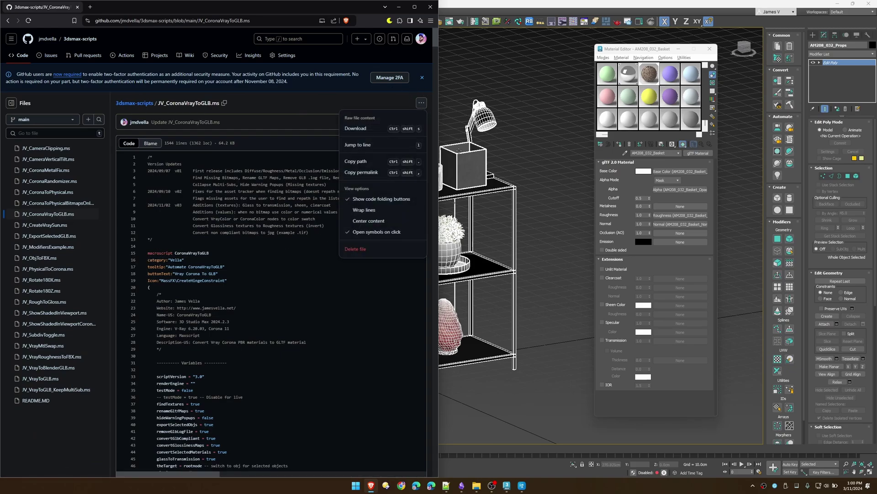
pyautogui.click(369, 131)
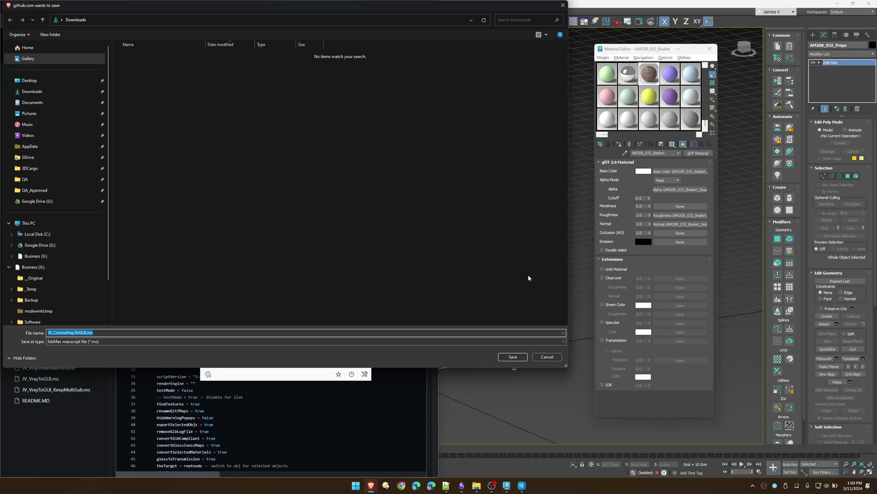
pyautogui.click(513, 357)
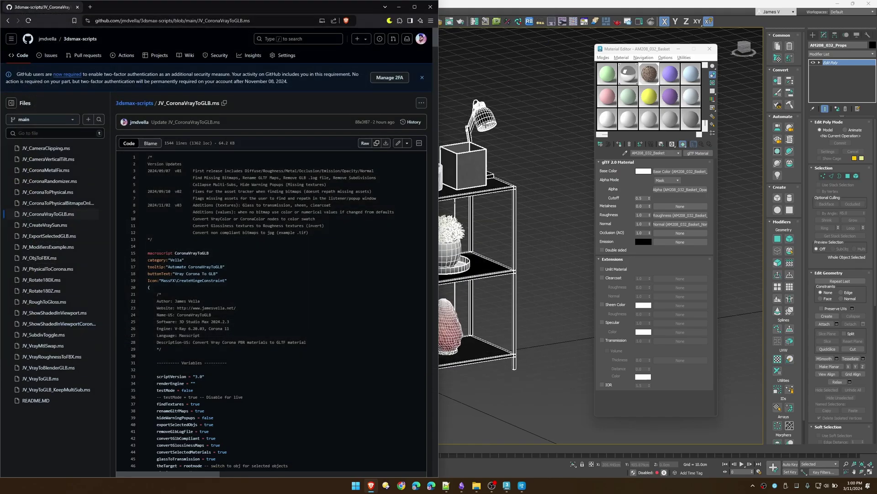
# Step: Switch to 3ds Max and load the downloaded JV_CoronaVrayToGLB.ms script from the Downloads folder into the viewport
pyautogui.click(484, 122)
pyautogui.click(477, 485)
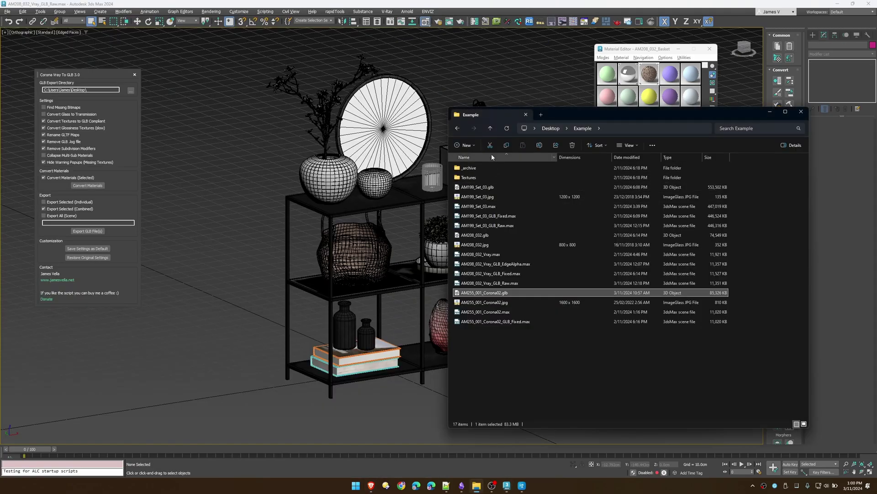
pyautogui.click(535, 129)
pyautogui.click(548, 181)
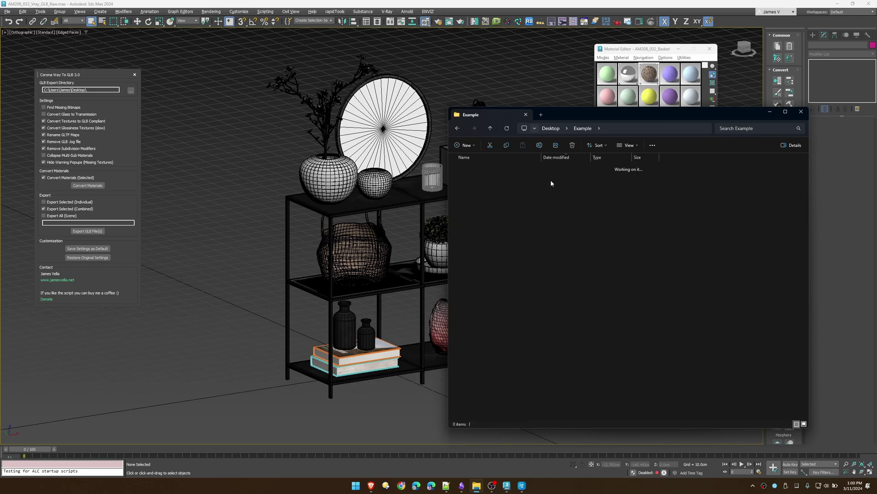
pyautogui.moveTo(487, 178); pyautogui.dragTo(232, 183)
pyautogui.moveTo(500, 180); pyautogui.dragTo(245, 210)
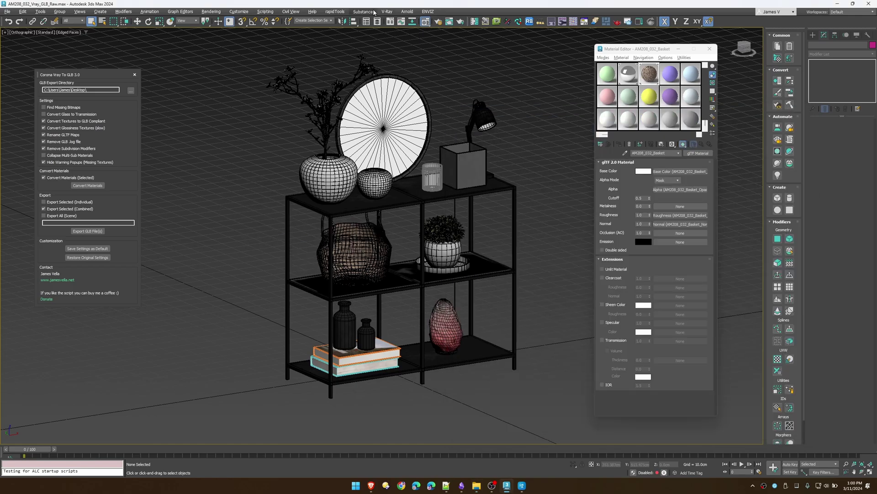
# Step: Open the user interface customization for toolbars and list the actions in the Vella category
pyautogui.rightClick(457, 12)
pyautogui.click(472, 16)
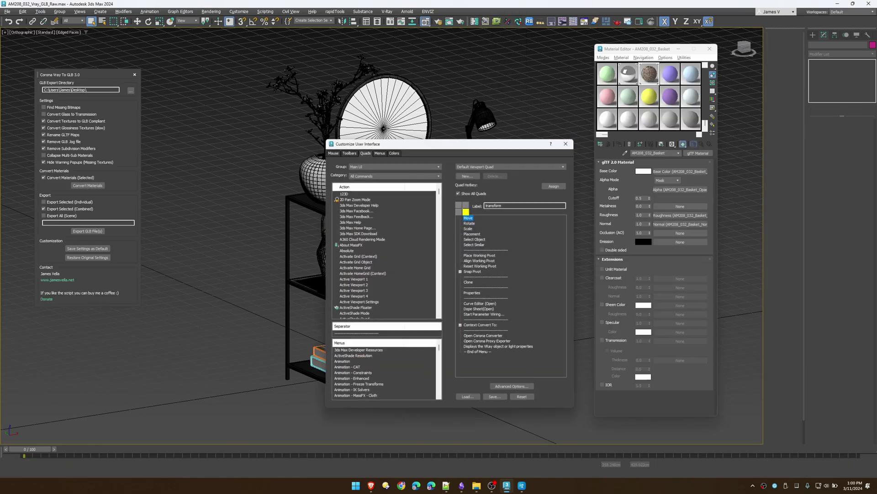
pyautogui.click(368, 174)
pyautogui.click(342, 150)
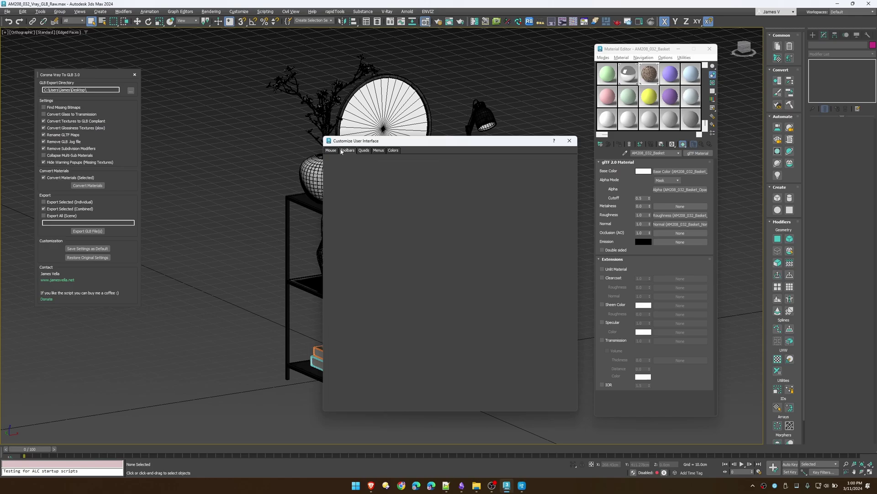
pyautogui.click(368, 174)
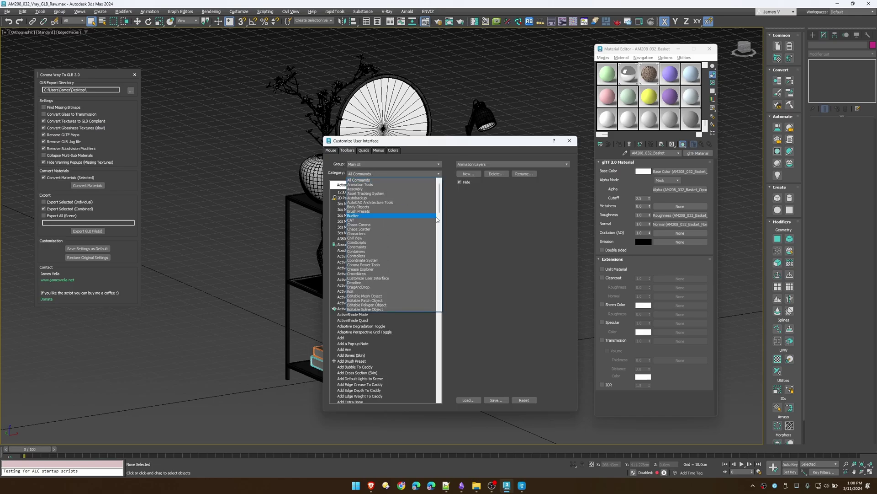
pyautogui.moveTo(440, 197); pyautogui.dragTo(440, 293)
pyautogui.click(355, 260)
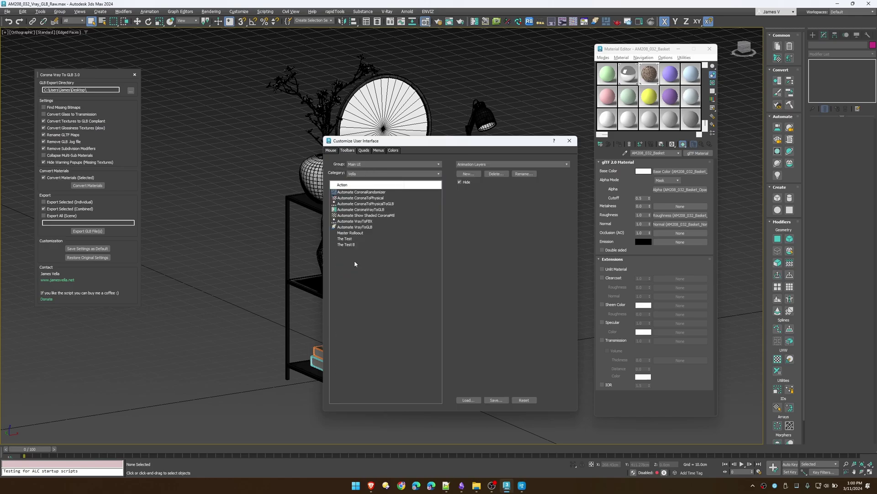
# Step: Add the Automate CoronaVrayToGLB action to the main toolbar, close the customization dialog, and delete the added button again
pyautogui.click(373, 210)
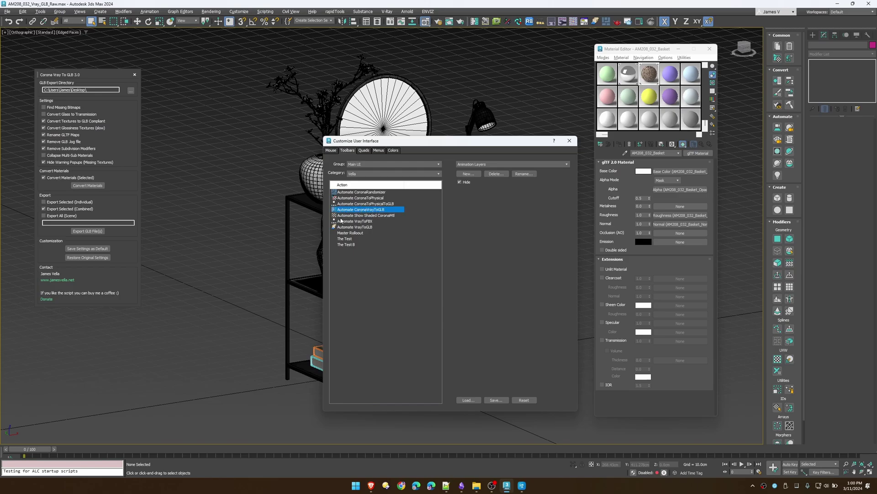
pyautogui.click(383, 273)
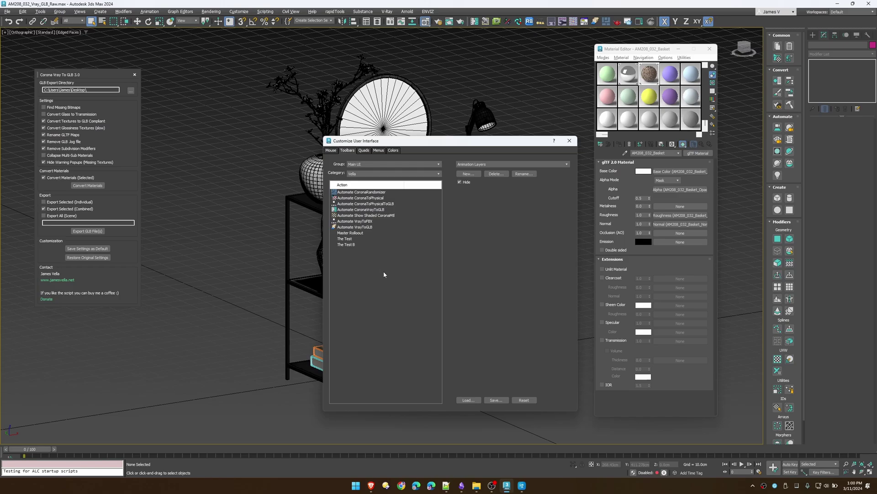
pyautogui.moveTo(373, 211); pyautogui.dragTo(474, 23)
pyautogui.click(571, 141)
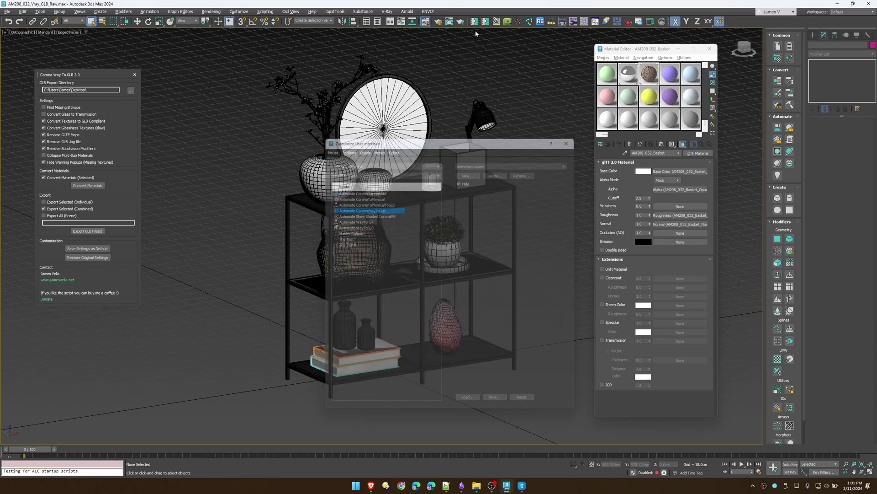
pyautogui.rightClick(475, 22)
pyautogui.click(502, 33)
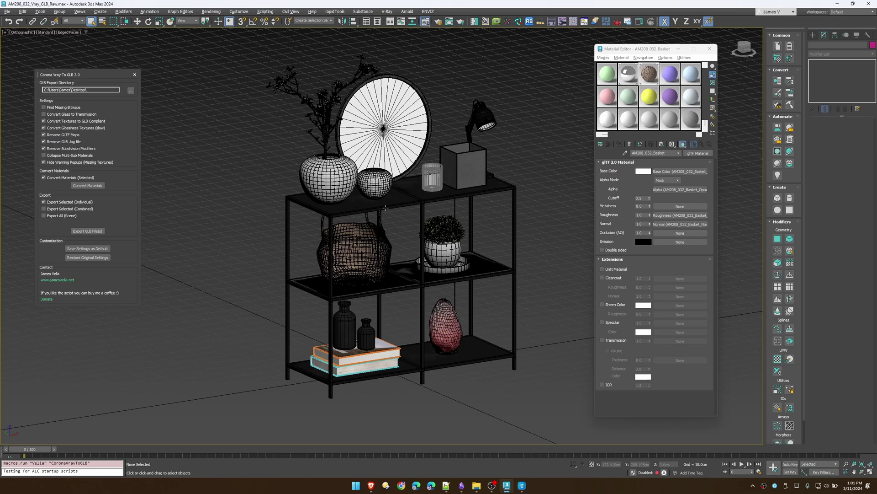